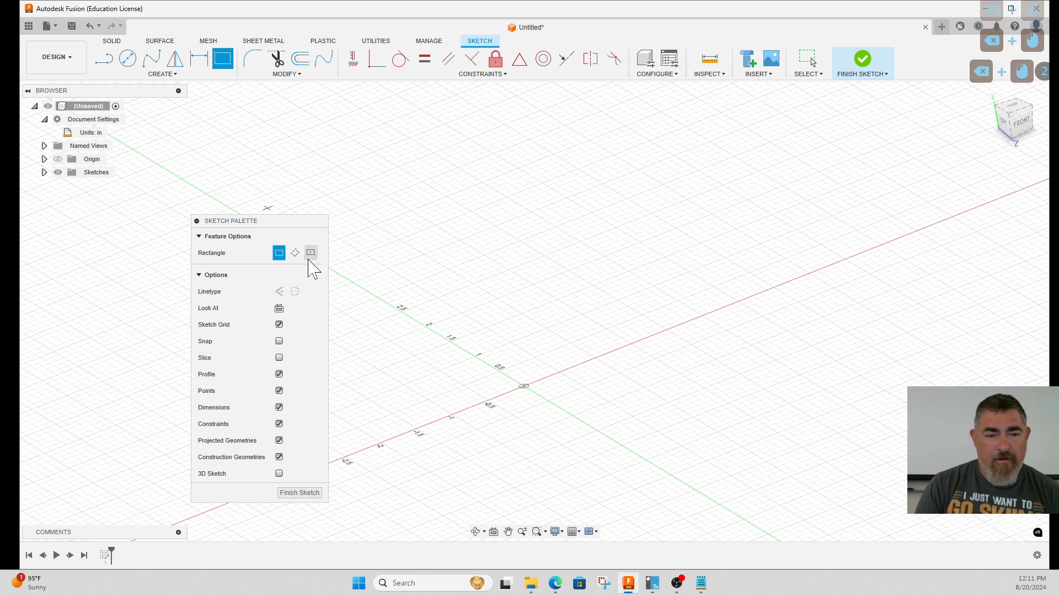
- Sketch a center rectangle on the origin and dimension its long side to 5 in
left_click(524, 386)
left_click(498, 446)
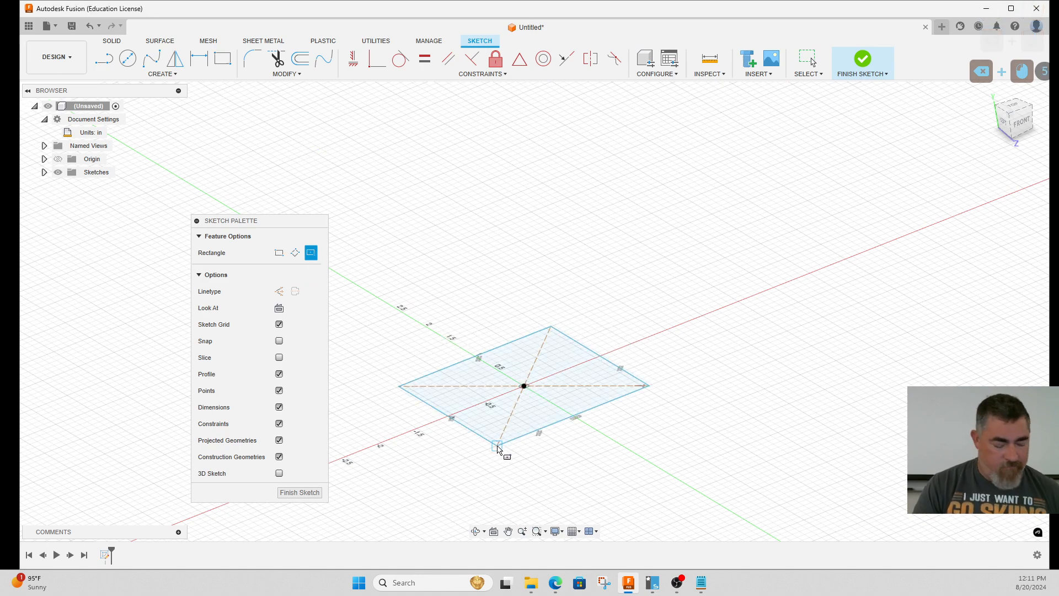
key("d")
left_click(496, 349)
left_click(510, 342)
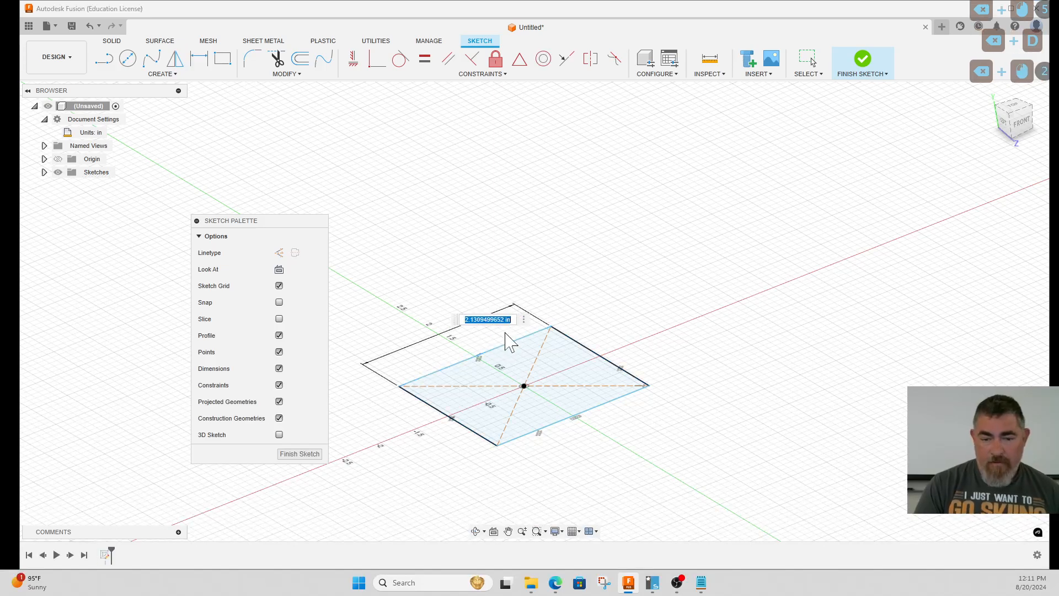
type("5")
key("Return")
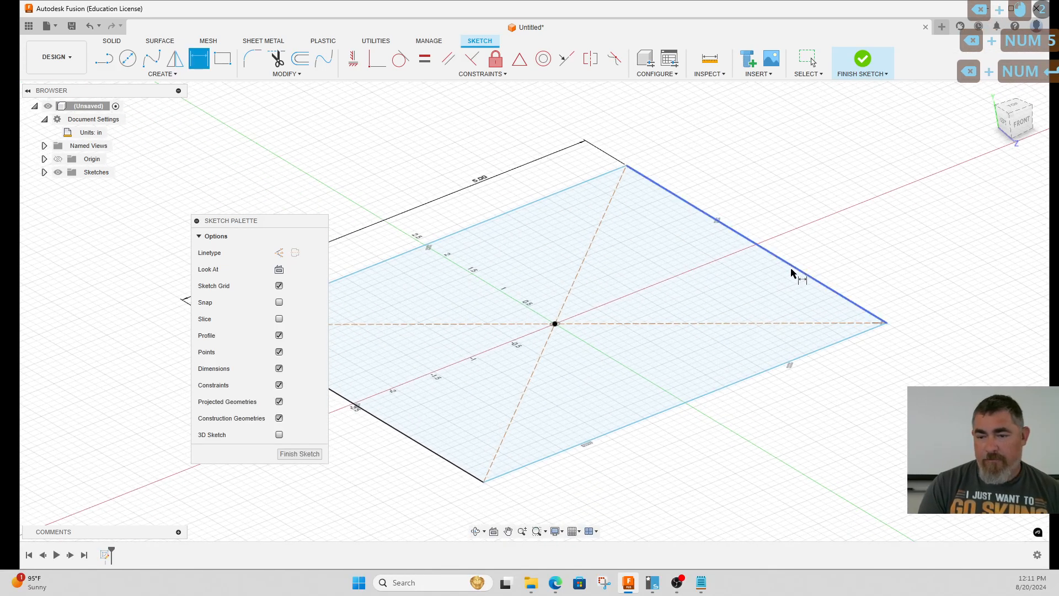
- Set the rectangle's short side to 2 in and finish the sketch
left_click(792, 273)
left_click(844, 272)
type("2")
key("Return")
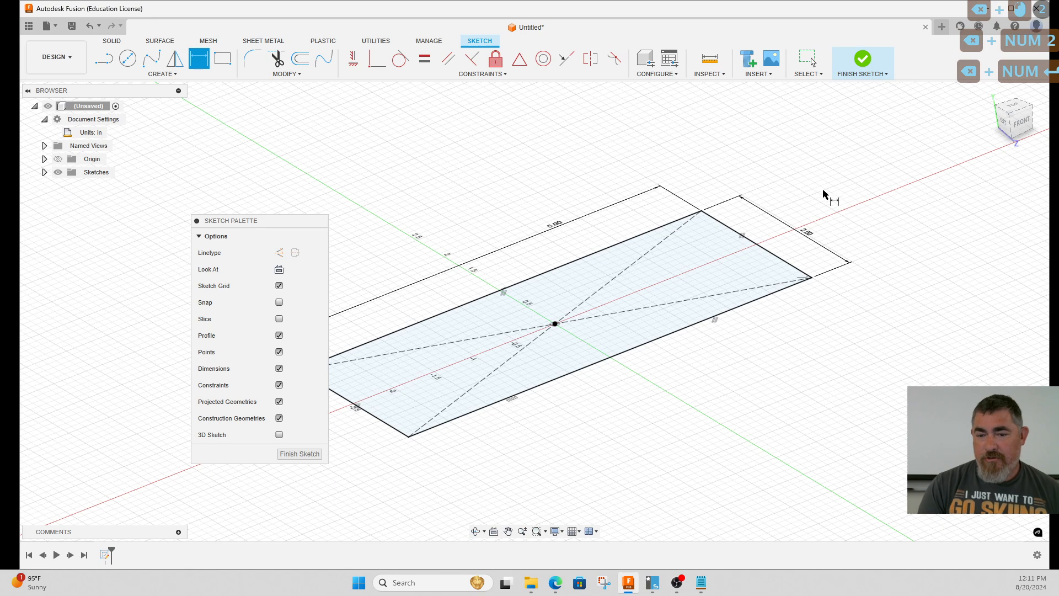
left_click(862, 59)
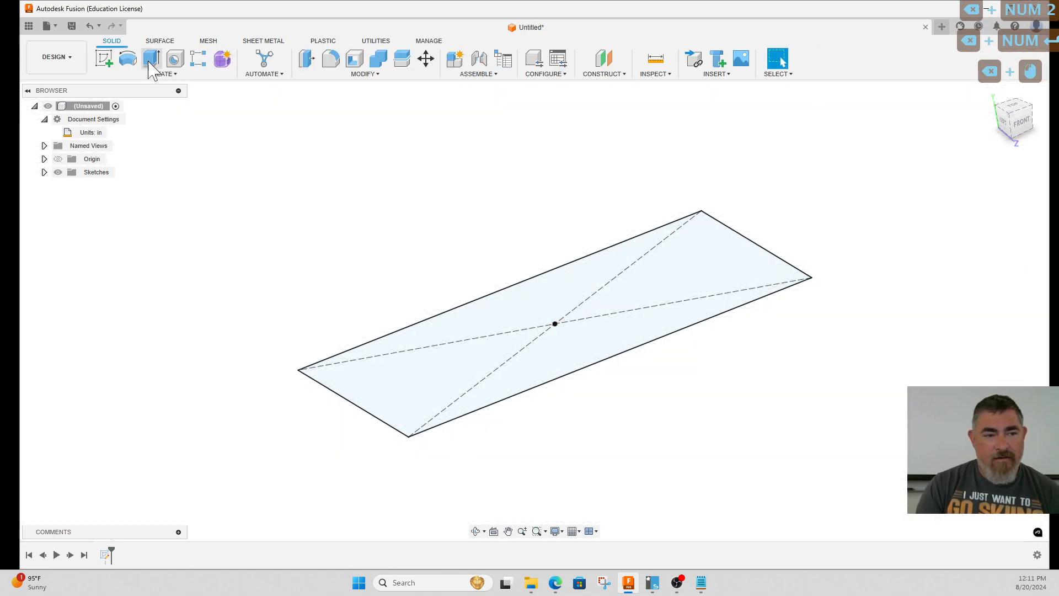
- Extrude the rectangle profile upward 1.5 in as a new component
left_click(151, 60)
left_click_drag(552, 313, 549, 182)
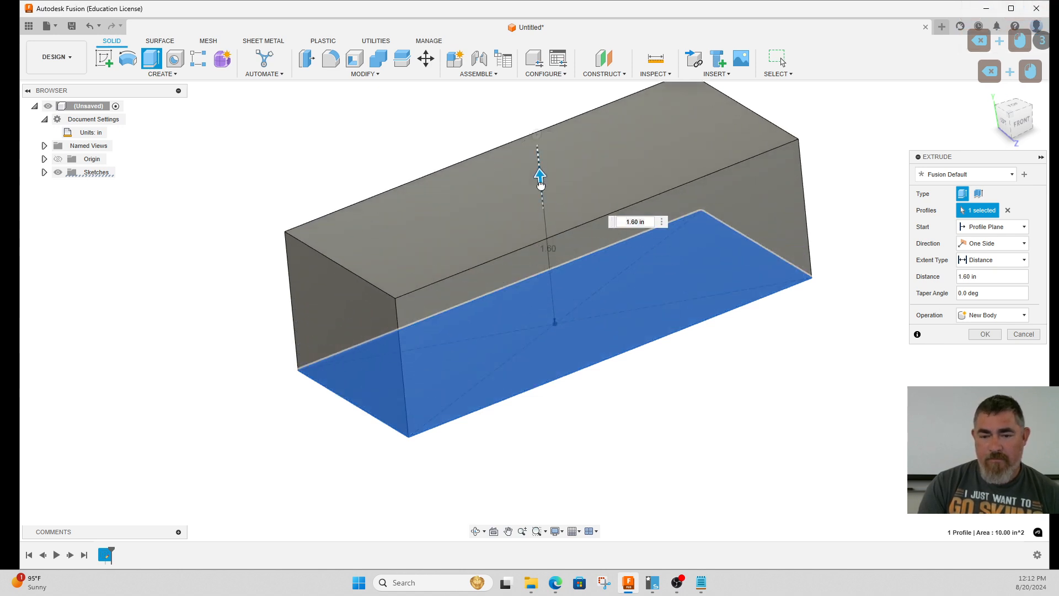
left_click(993, 314)
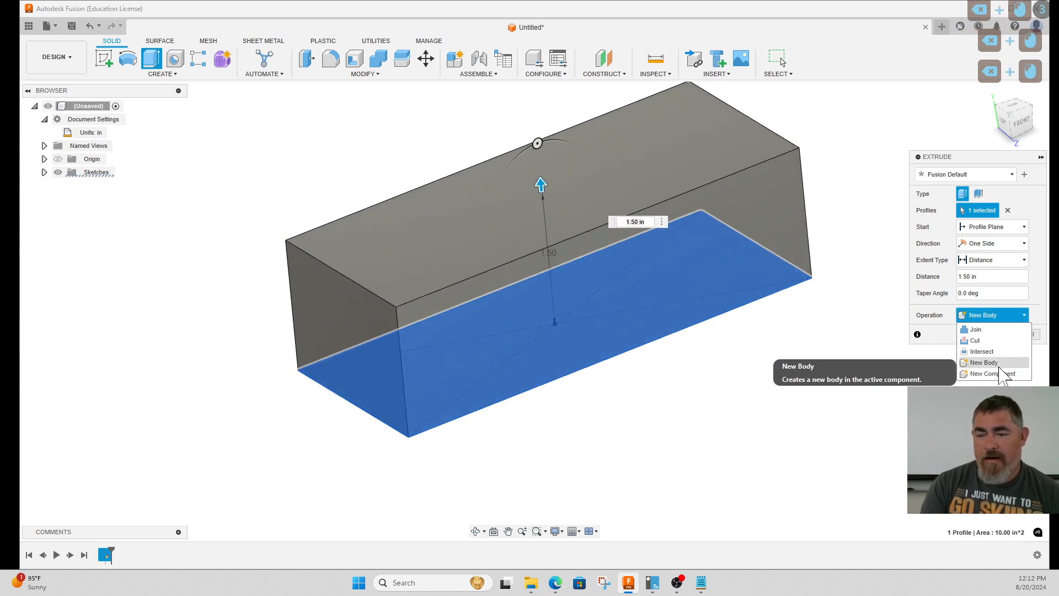
left_click(992, 382)
left_click(985, 335)
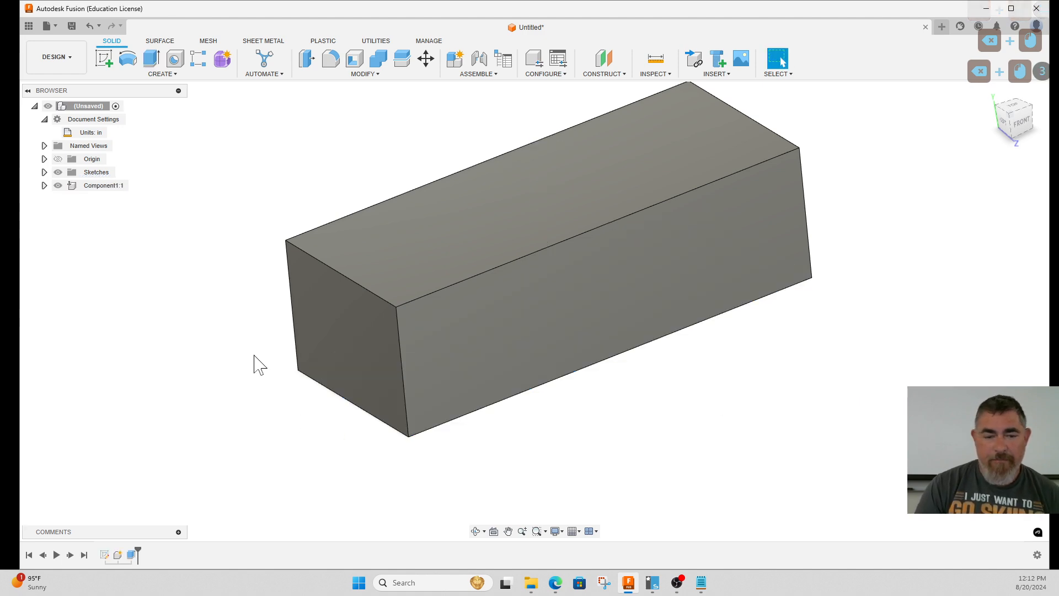
- Display the origin geometry and examine how its planes and axes sit relative to the block
middle_click_drag(622, 354, 667, 389, "shift")
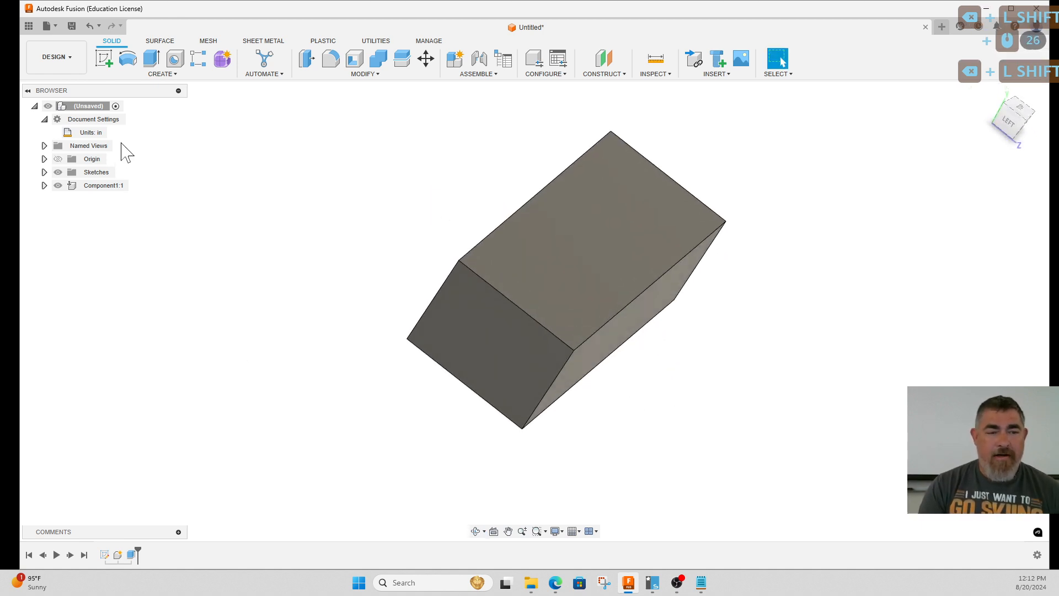
left_click(58, 159)
scroll(389, 255, "down", 5)
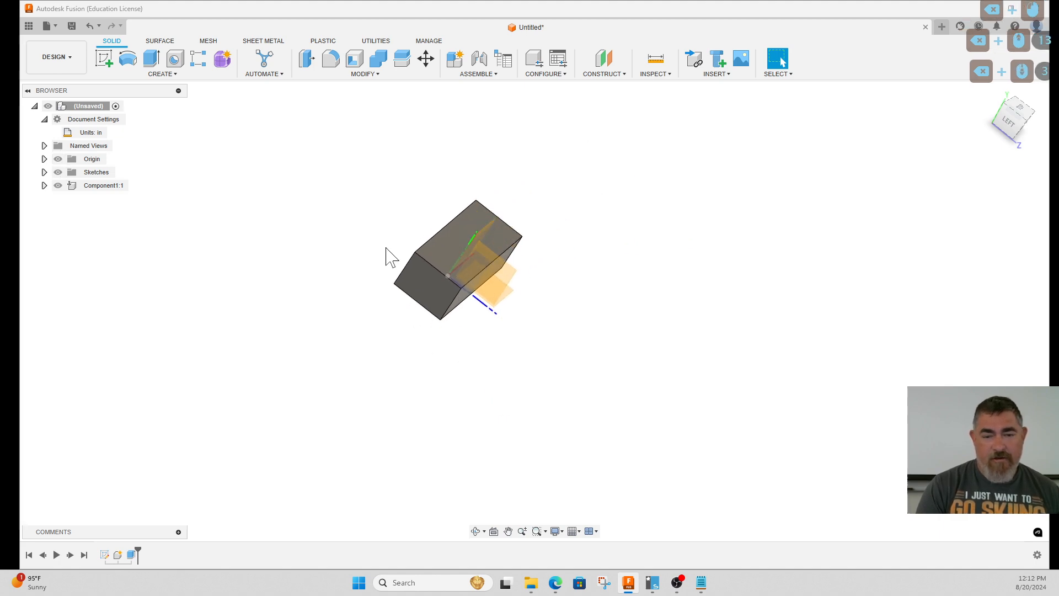
scroll(386, 255, "up", 5)
middle_click_drag(713, 411, 618, 349, "shift")
scroll(612, 331, "down", 10)
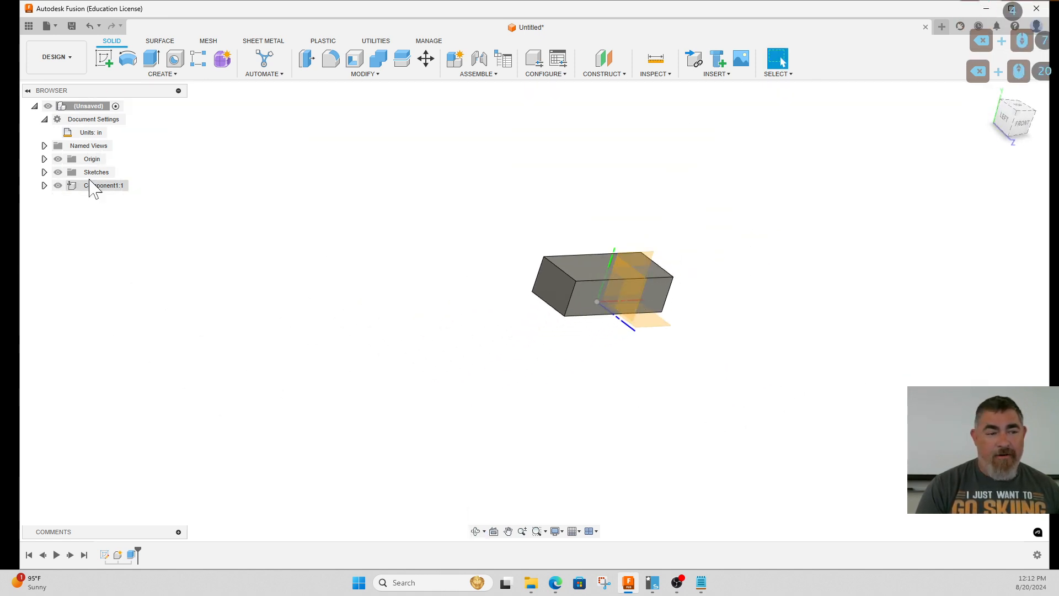
- Highlight the XY, XZ and YZ origin planes one by one to inspect them, and hide the origin geometry
left_click(45, 158)
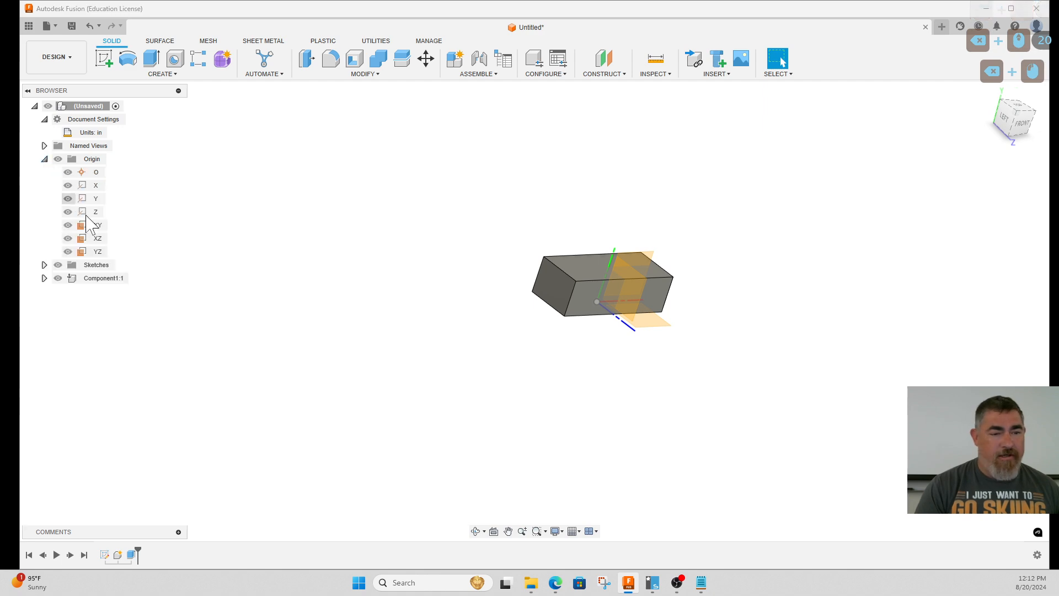
left_click(94, 225)
left_click(95, 238)
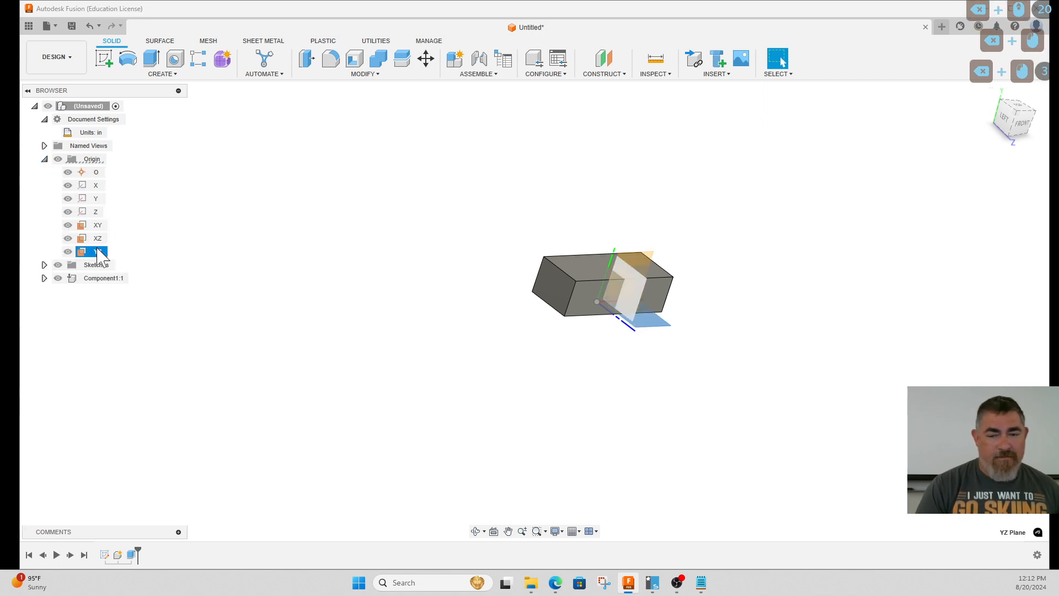
left_click(97, 251)
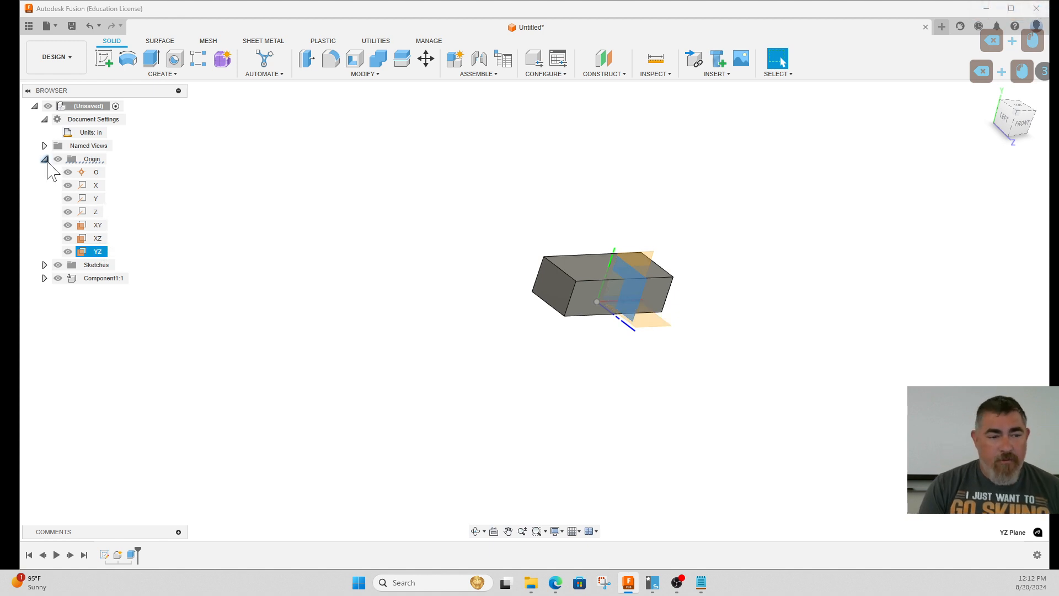
left_click(44, 160)
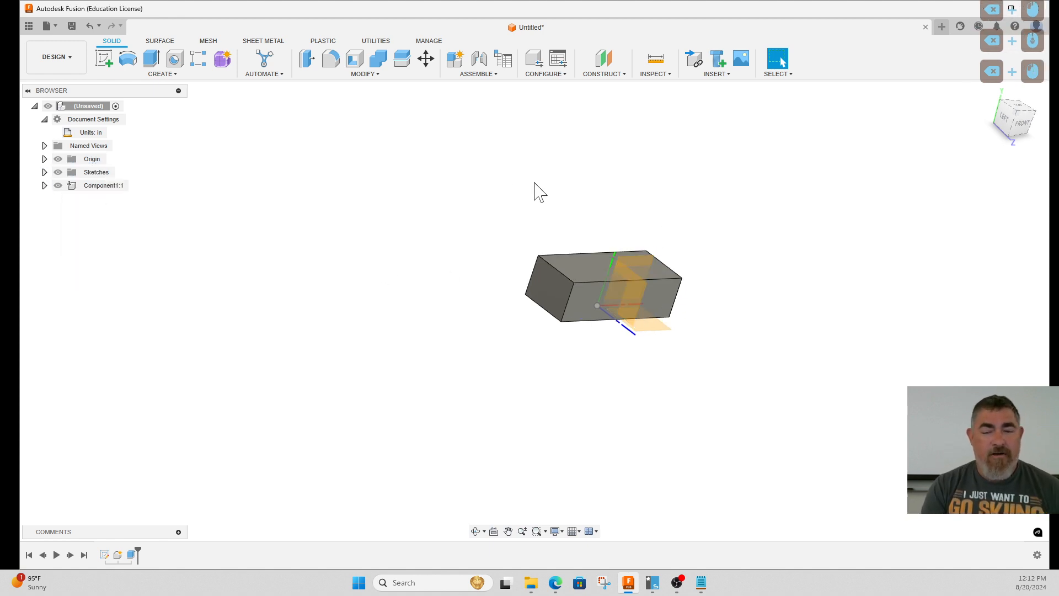
left_click(57, 158)
scroll(603, 290, "up", 5)
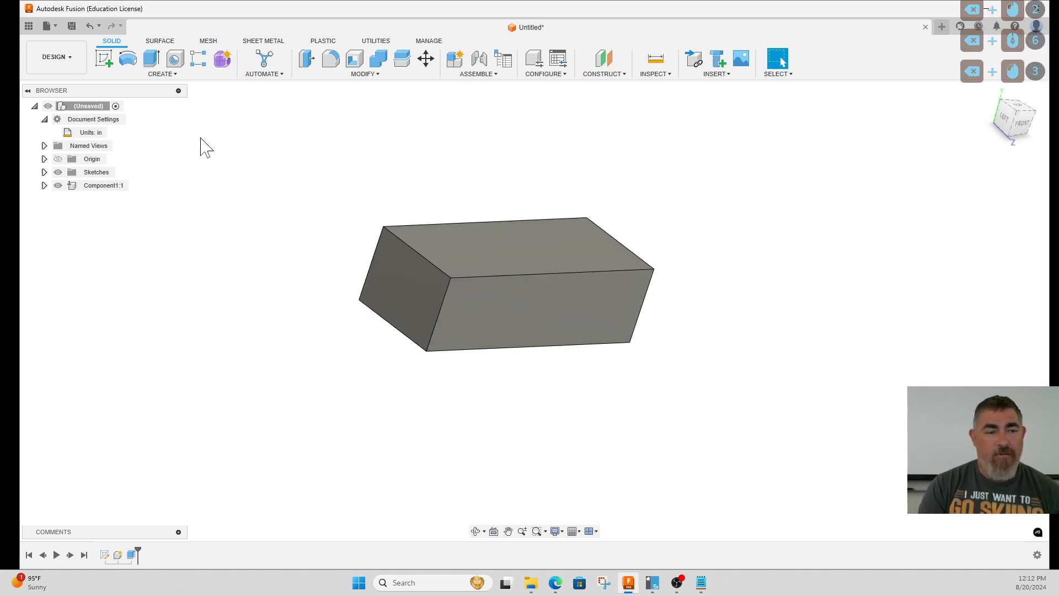
left_click(103, 60)
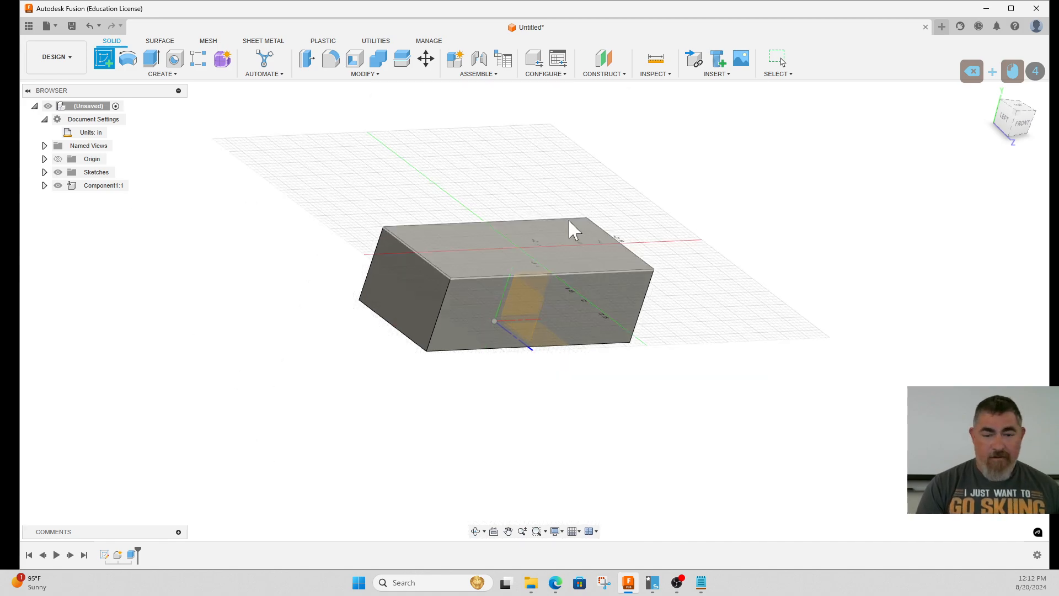
middle_click_drag(568, 212, 591, 234)
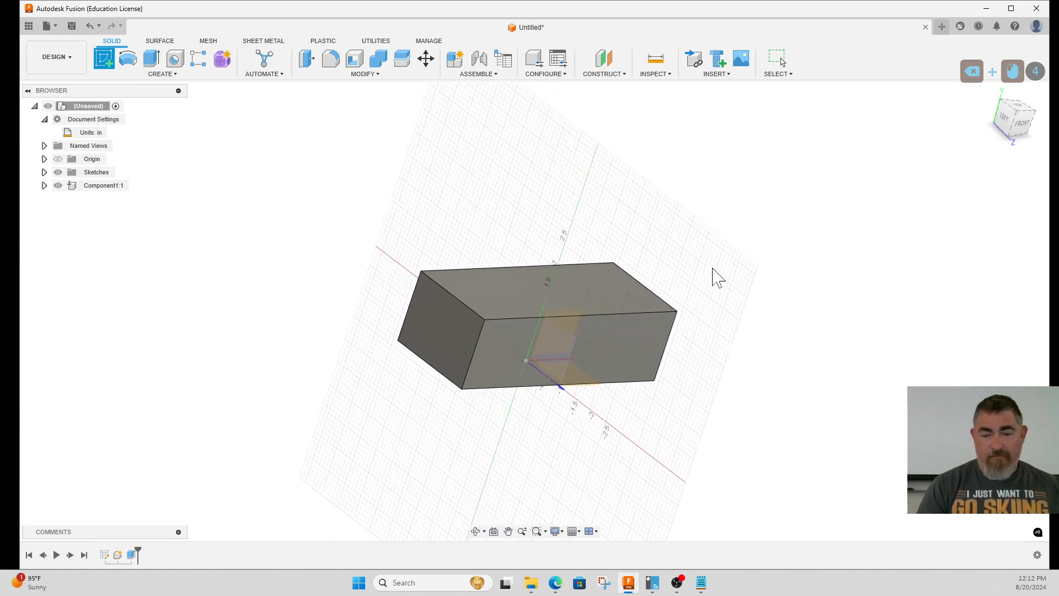
left_click(726, 246)
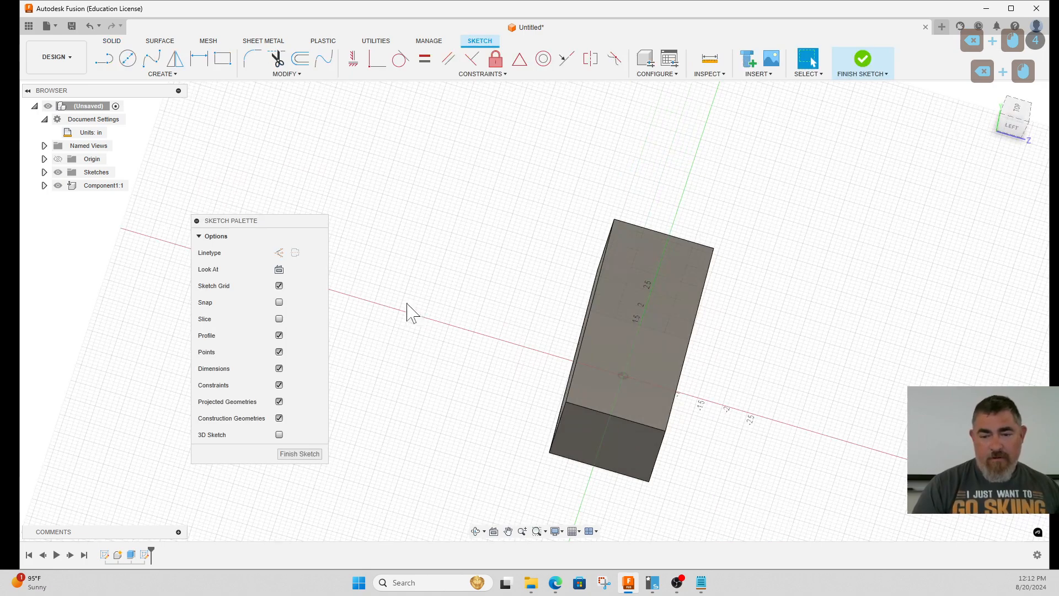
left_click(300, 454)
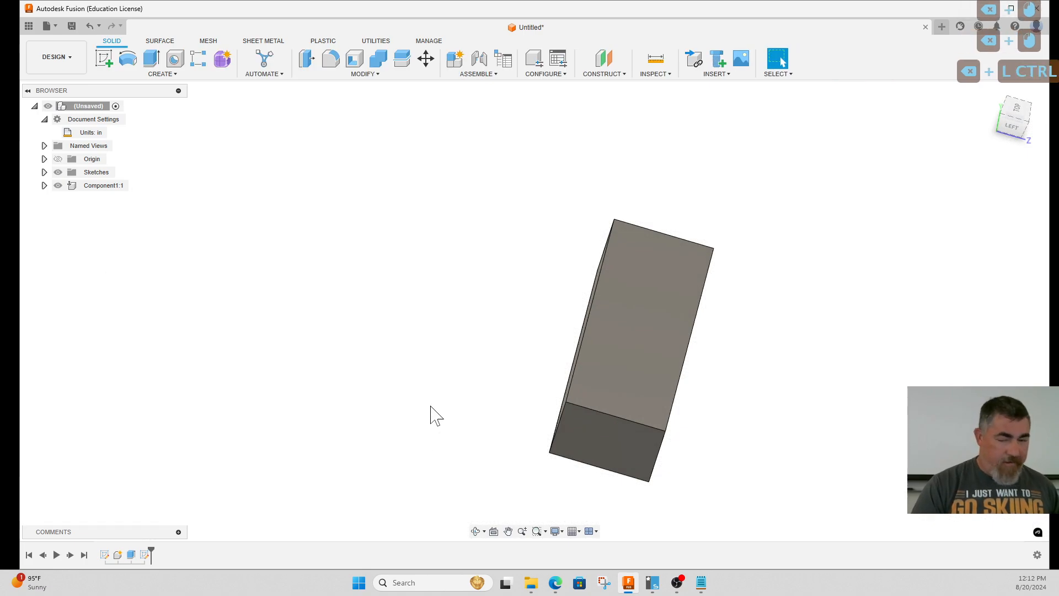
key("ctrl+z")
key("ctrl+z")
- Start a new sketch on the top face of the block
left_click(104, 58)
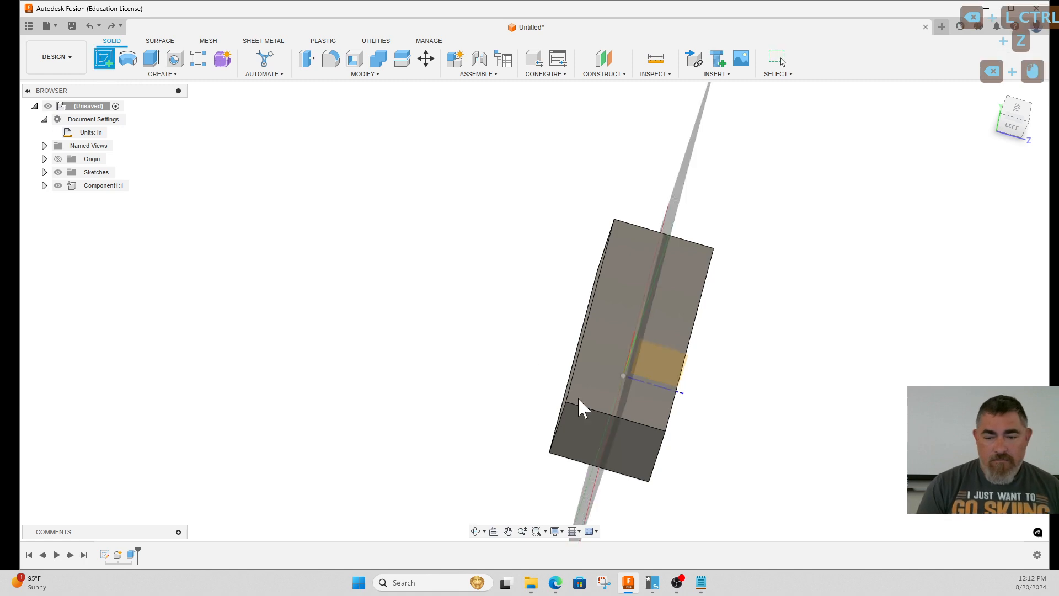
left_click(634, 409)
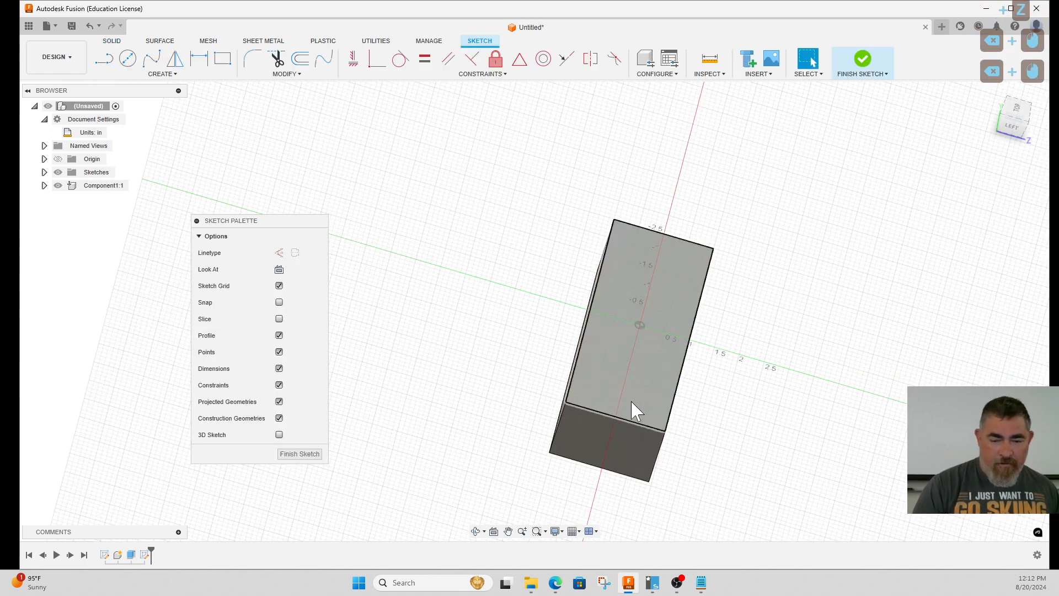
middle_click_drag(633, 409, 616, 386, "shift")
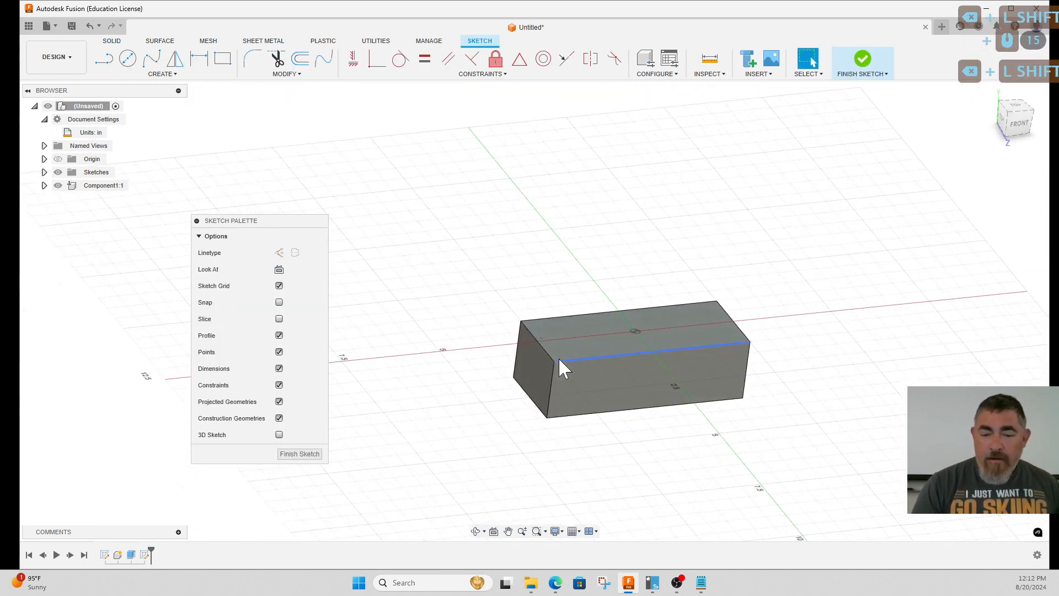
scroll(558, 357, "up", 4)
scroll(474, 288, "down", 5)
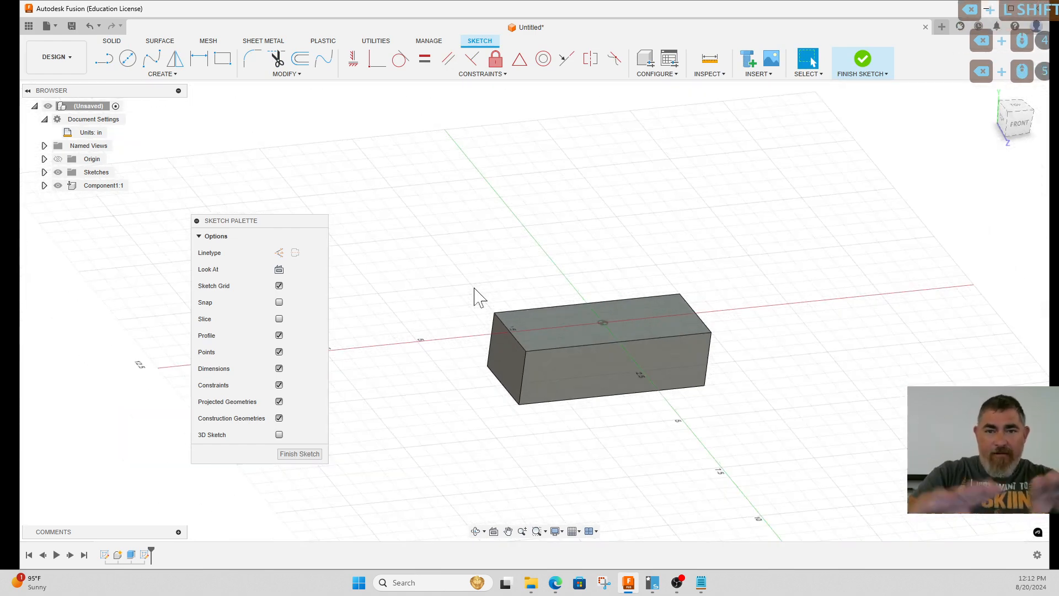
middle_click_drag(481, 291, 559, 274, "shift")
scroll(540, 304, "up", 4)
mouse_move(518, 323)
middle_mouse_down("shift")
mouse_move(537, 348)
mouse_move(526, 313)
middle_mouse_up("shift")
middle_click_drag(525, 313, 553, 216)
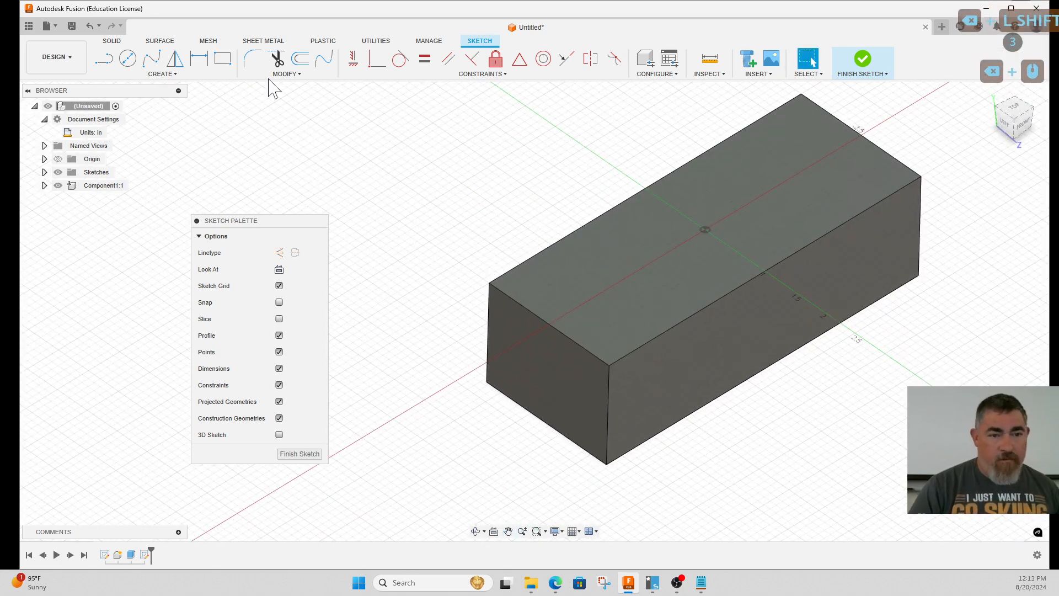
- Sketch a two-point rectangle about 1.14 in long from a corner of the top face and set its width to 0.75 in
left_click(223, 59)
left_click(490, 284)
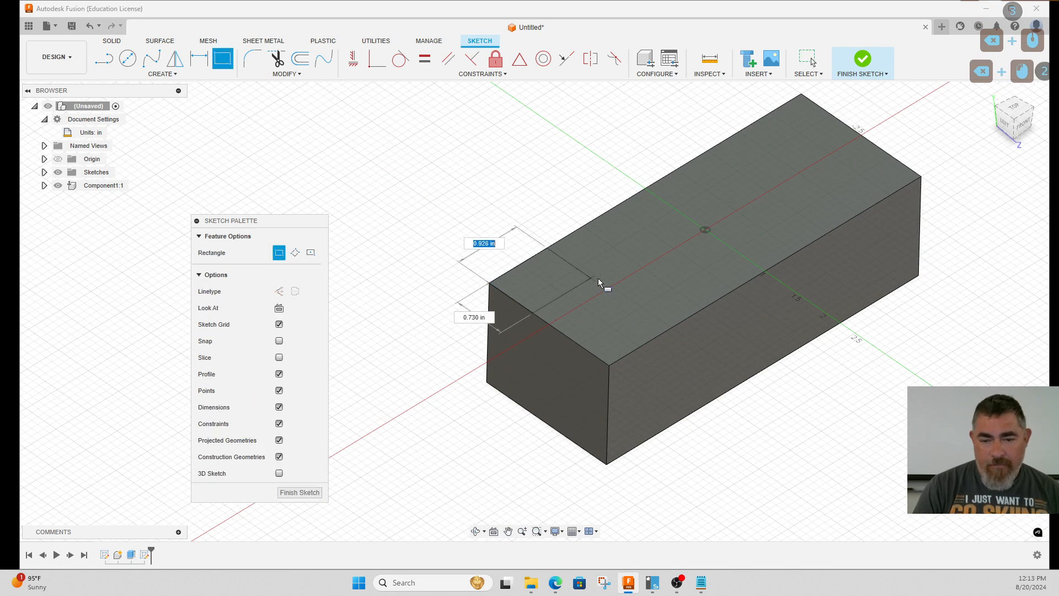
key("d")
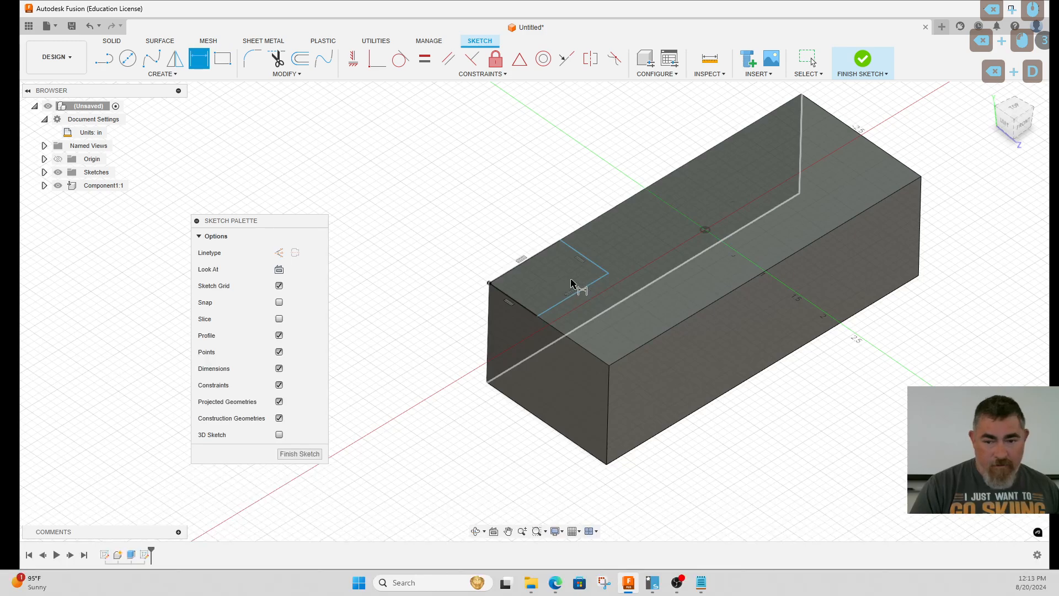
left_click(587, 259)
left_click(559, 182)
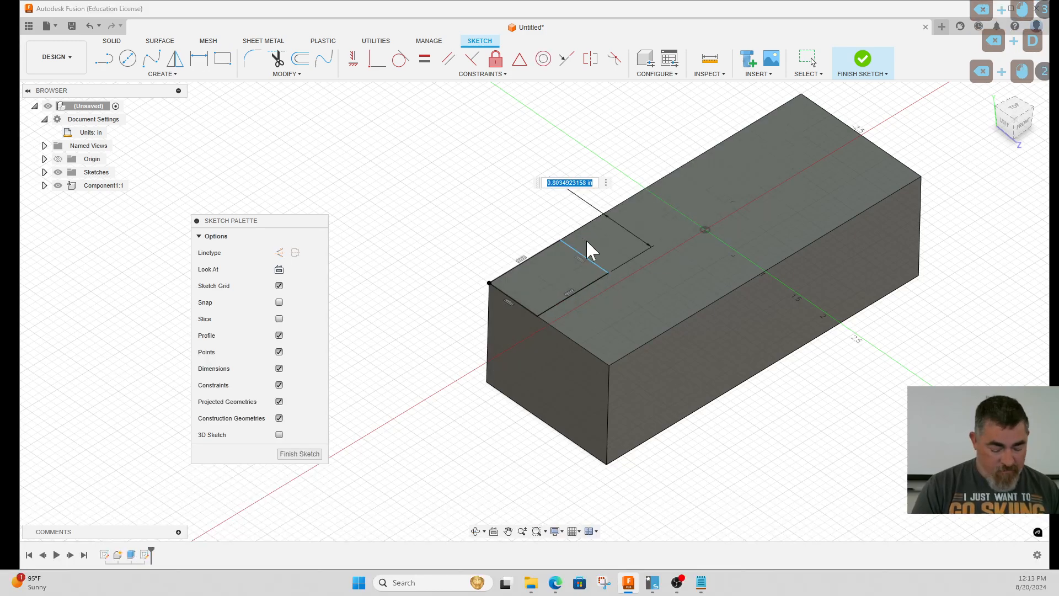
type(".75")
key("Return")
- Reposition the rectangle's undimensioned inner end edge to shorten the rectangle slightly along the block
middle_click_drag(585, 260, 419, 367)
scroll(419, 367, "up", 1)
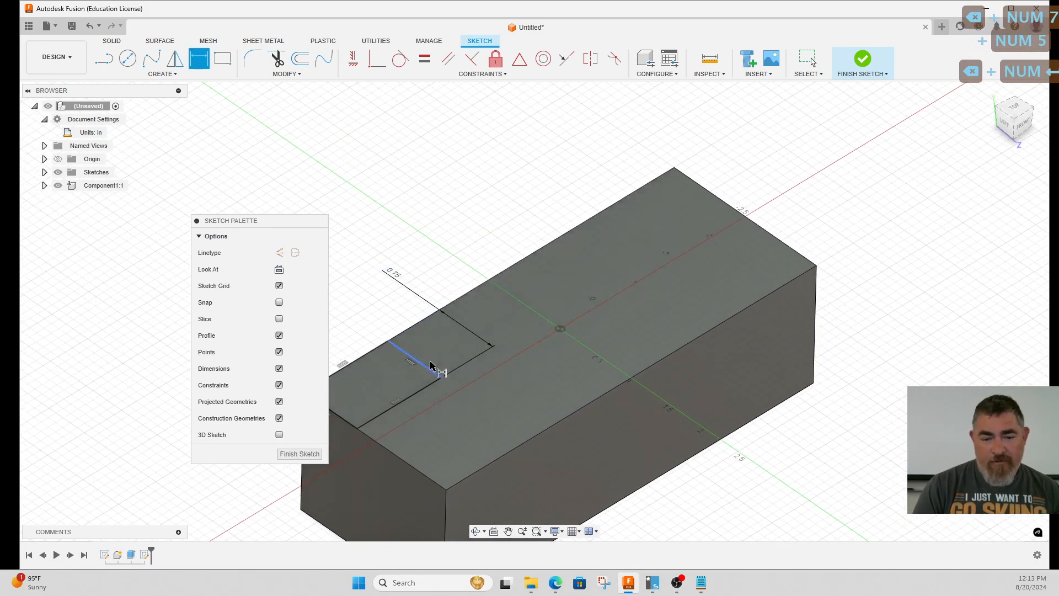
scroll(690, 298, "down", 3)
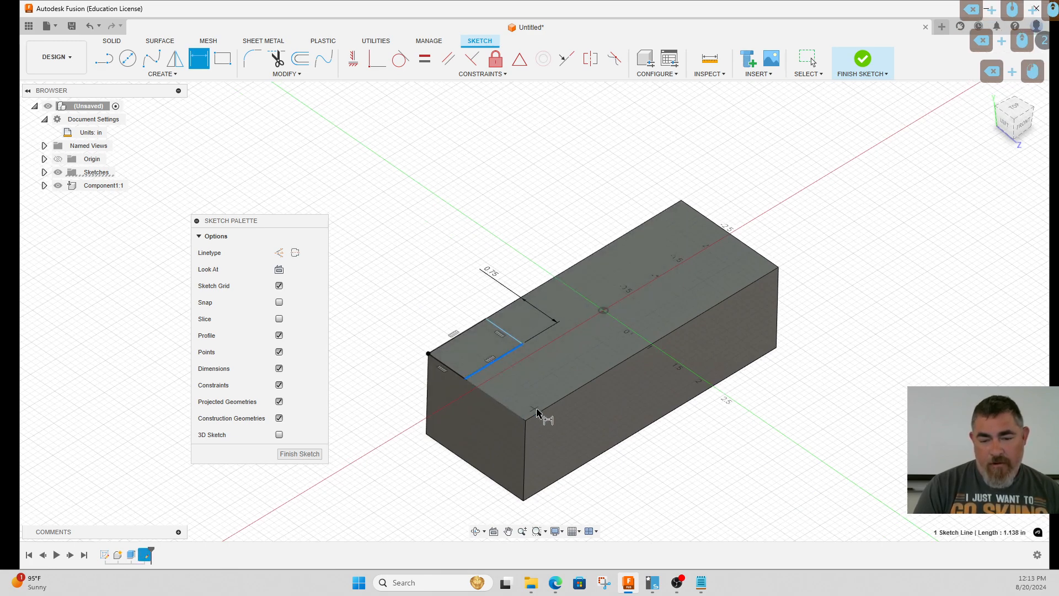
key("Escape")
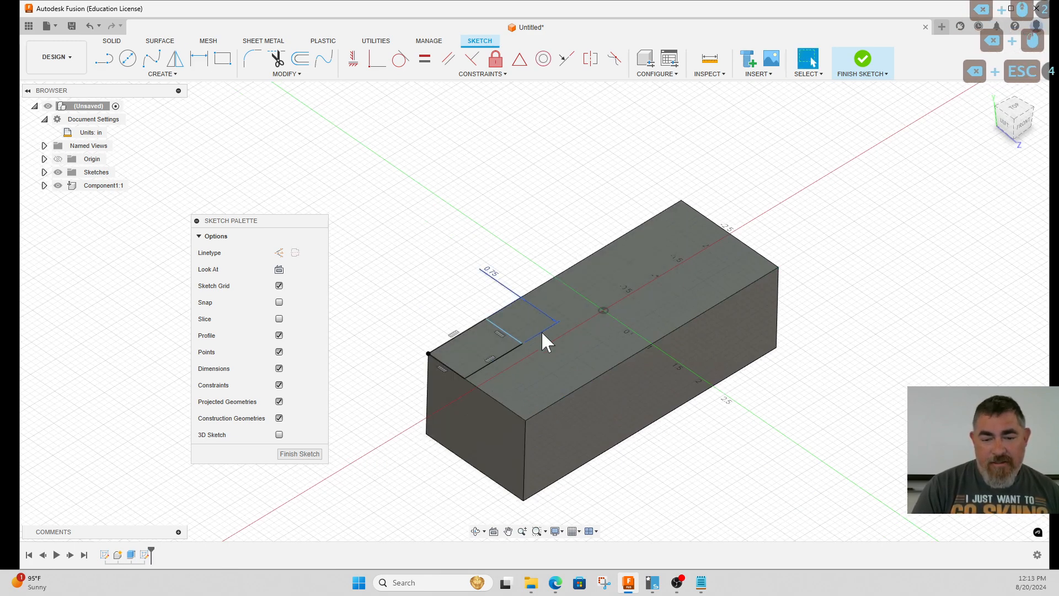
left_click(511, 327)
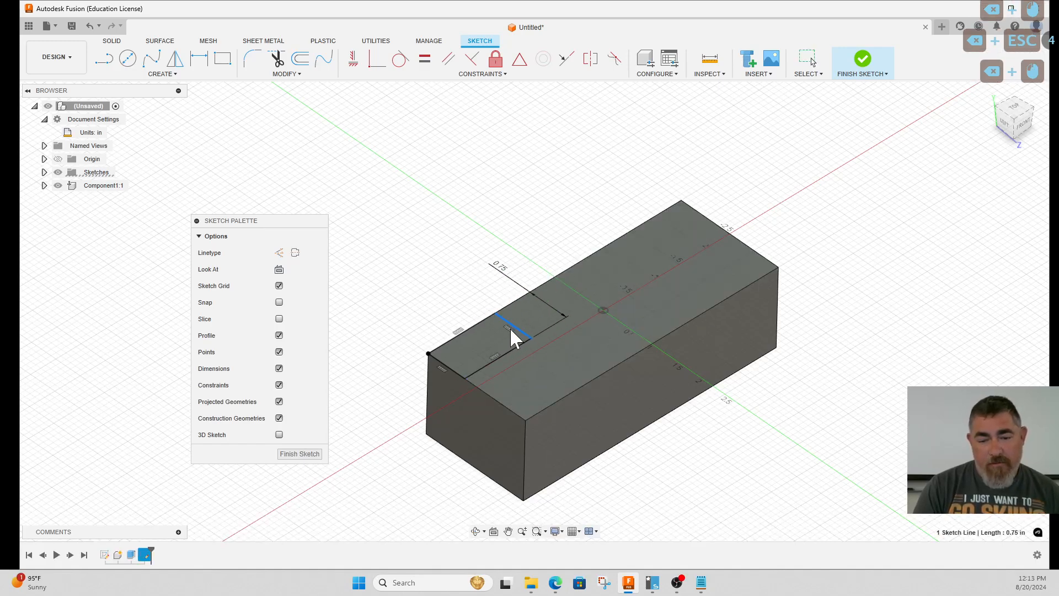
mouse_move(550, 310)
left_mouse_down()
mouse_move(501, 333)
mouse_move(561, 302)
mouse_move(501, 328)
mouse_move(470, 359)
mouse_move(497, 333)
mouse_move(519, 351)
left_mouse_up()
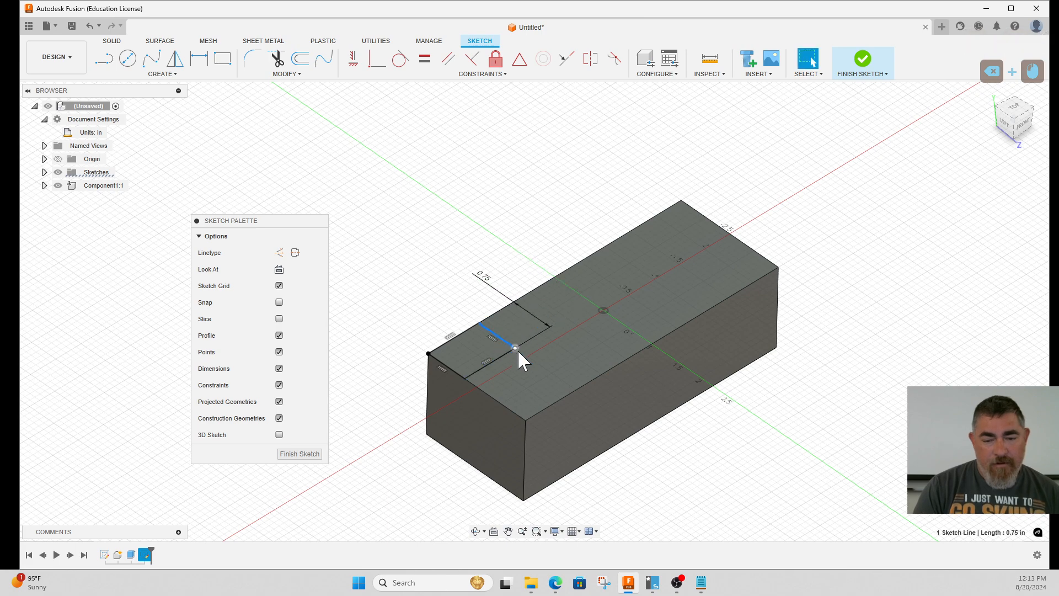
key("Escape")
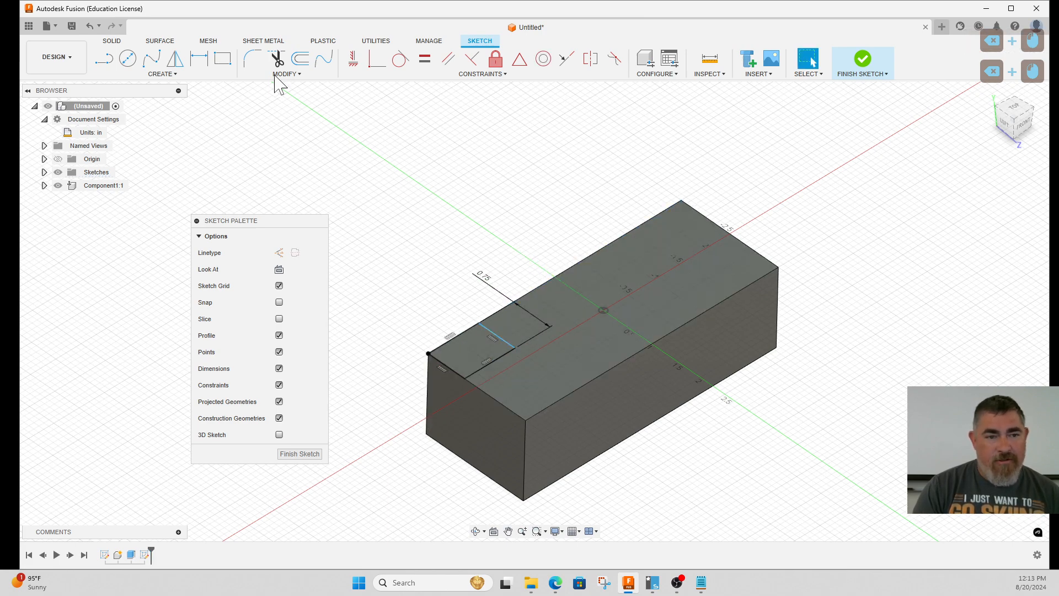
- Dimension the rectangle's inner end edge 3 in from the block's far end edge and finish the sketch
left_click(199, 58)
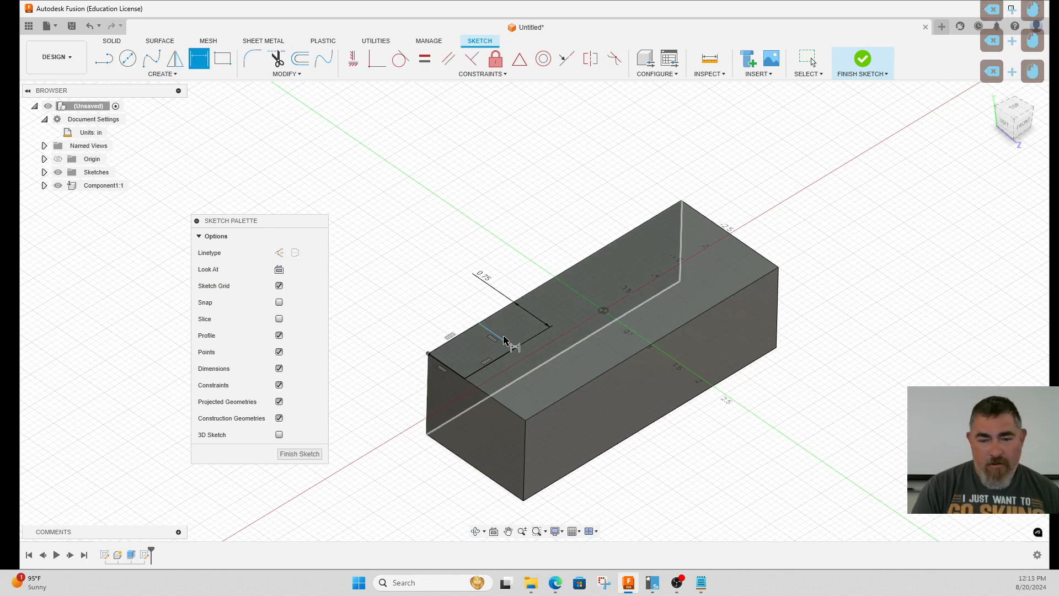
left_click(706, 217)
left_click(585, 210)
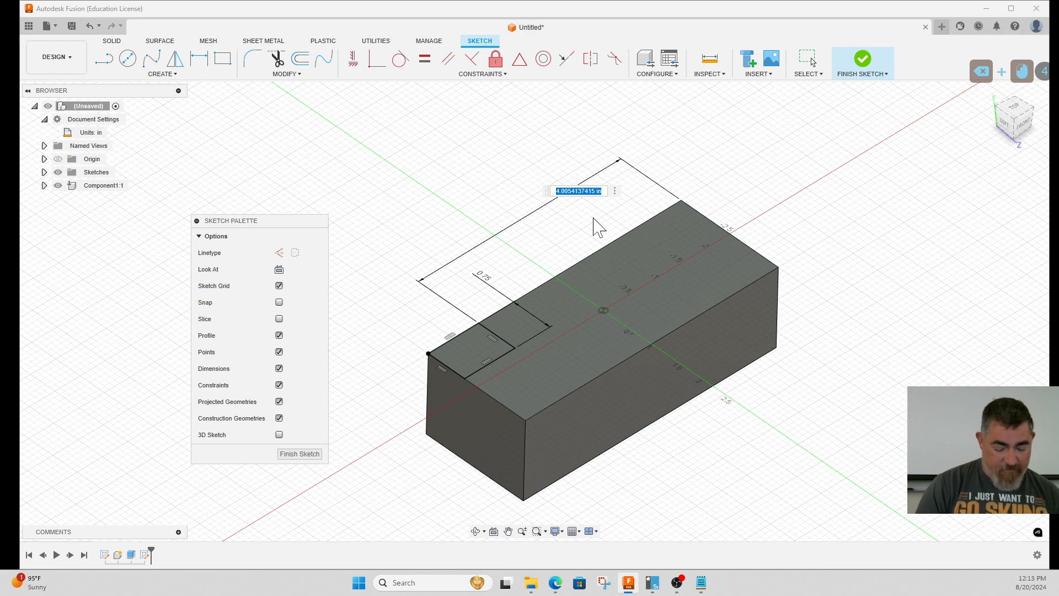
type("3")
key("Return")
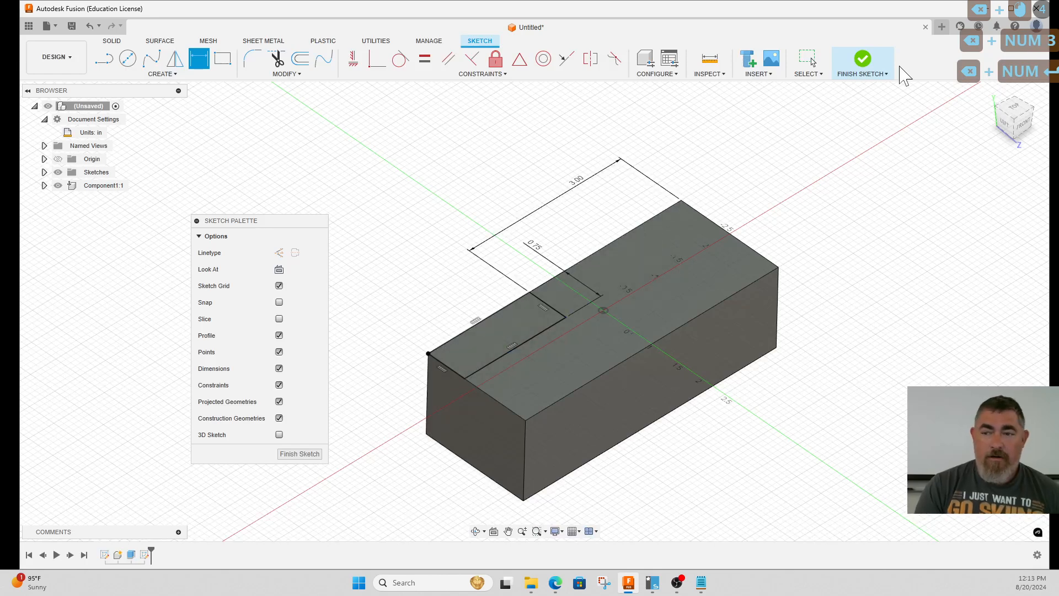
left_click(863, 61)
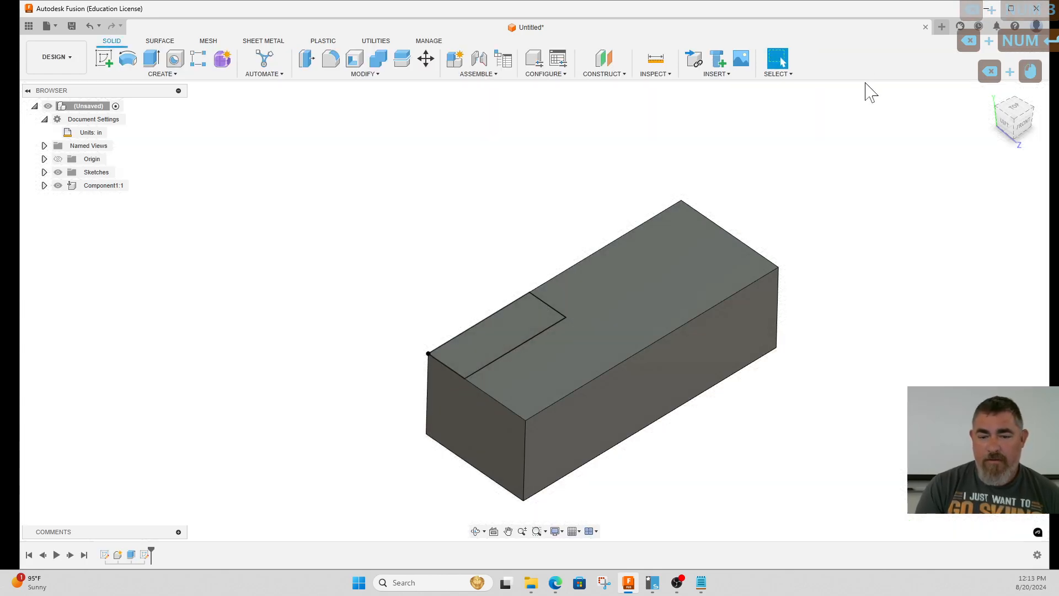
- Extrude the corner rectangle as a Cut with the All extent, flipped downward through the block
left_click(152, 60)
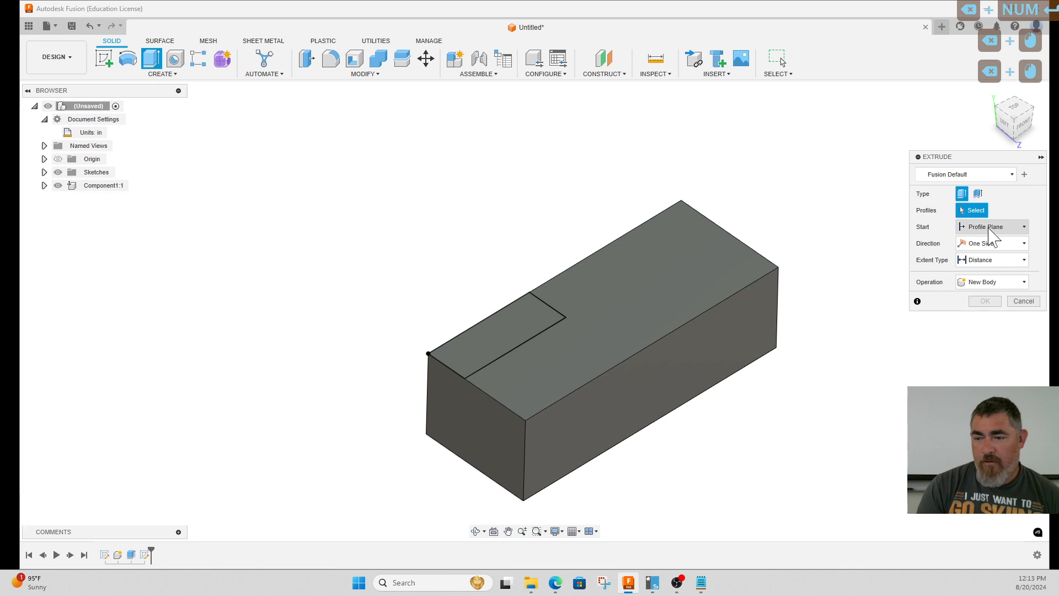
left_click(993, 260)
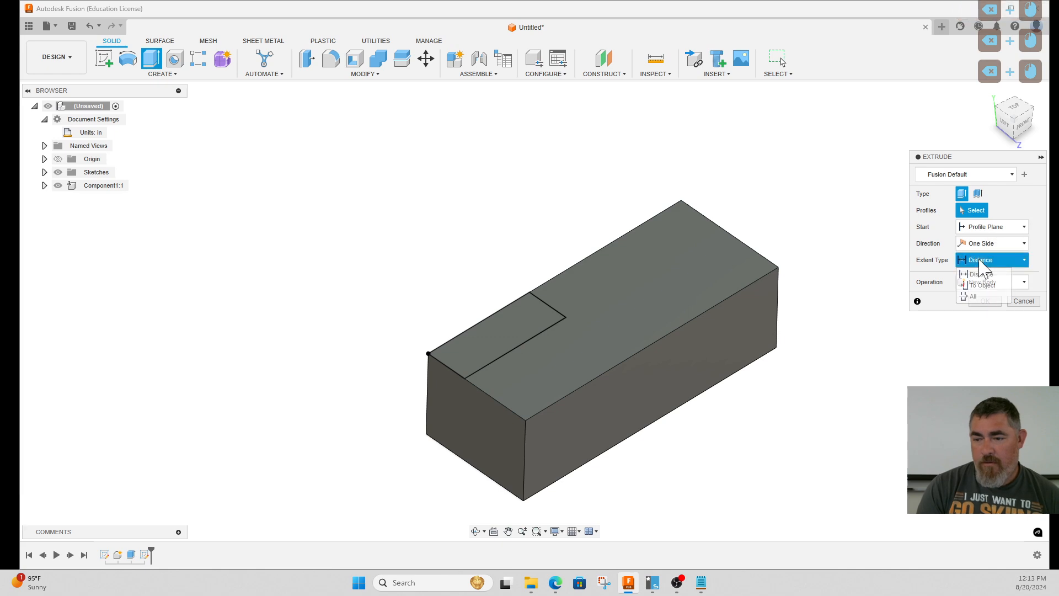
left_click(974, 297)
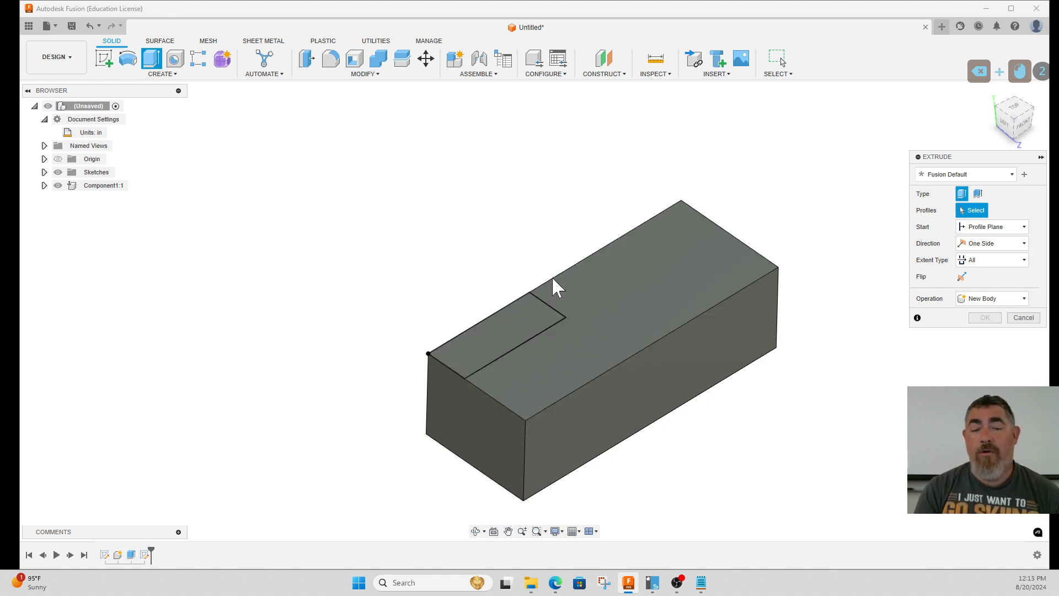
left_click(511, 324)
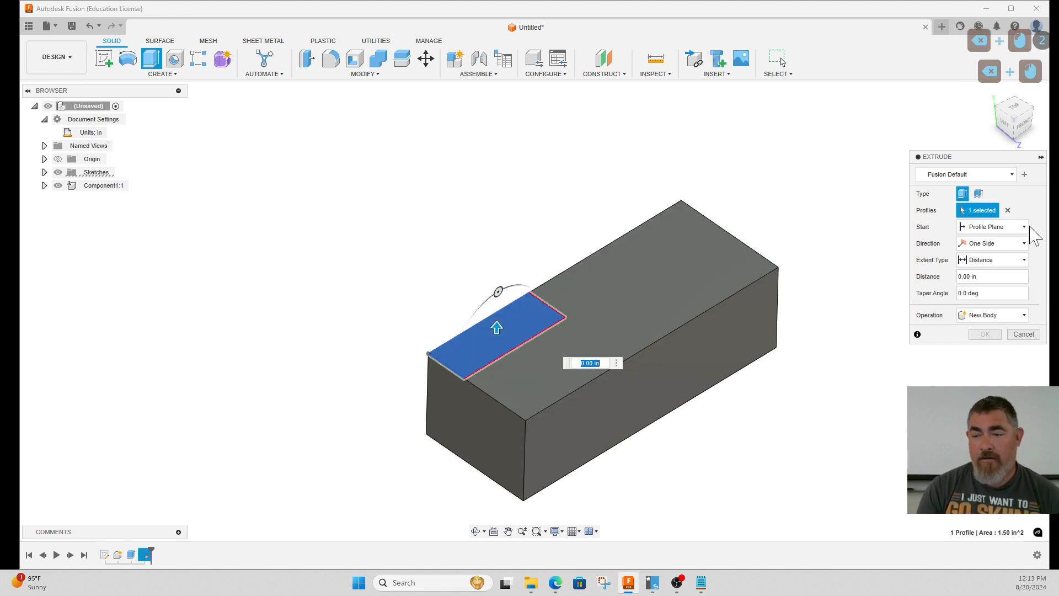
left_click(998, 260)
left_click(987, 286)
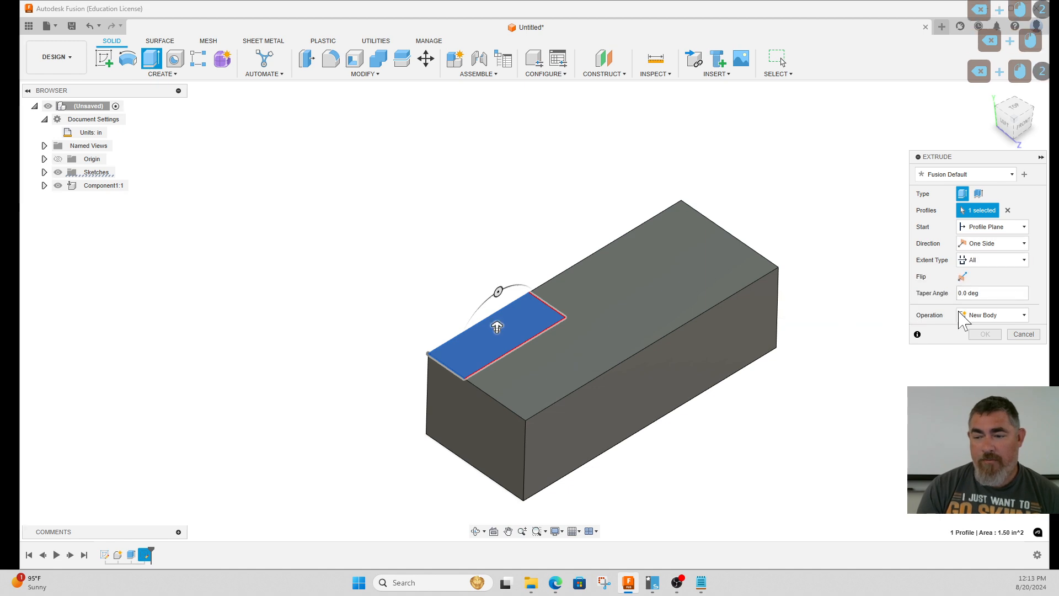
left_click(963, 277)
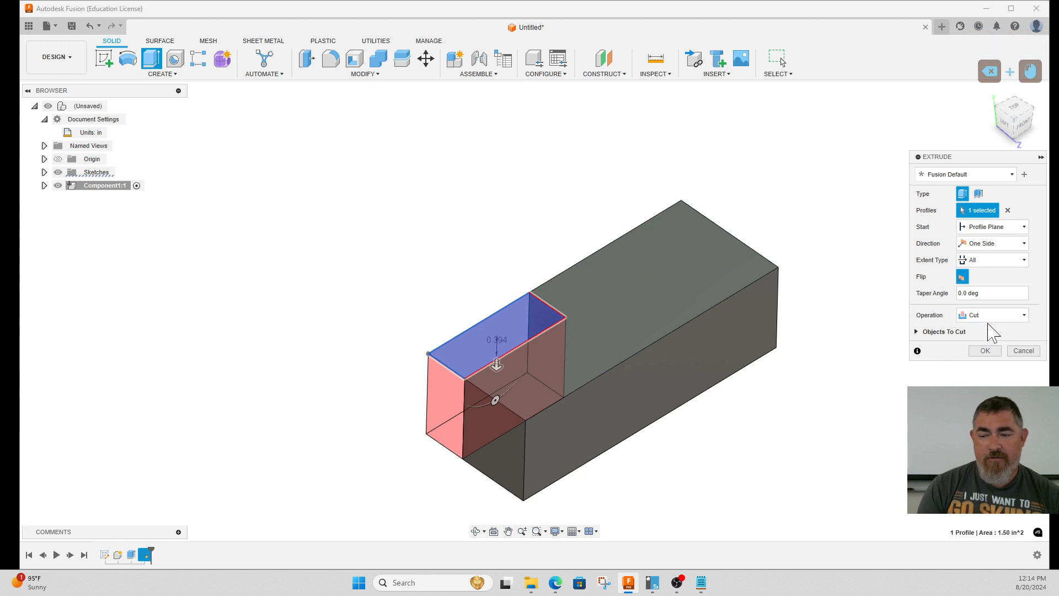
left_click(984, 351)
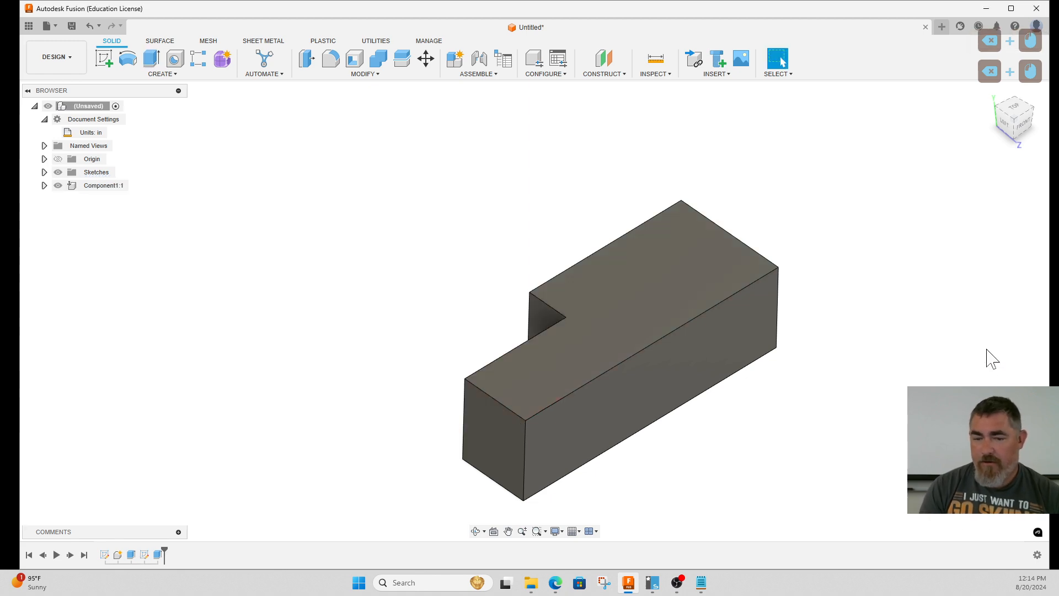
- Edit the block's base sketch to set its length to 10 in and finish the sketch
scroll(317, 324, "down", 4)
middle_click_drag(359, 327, 368, 382, "shift")
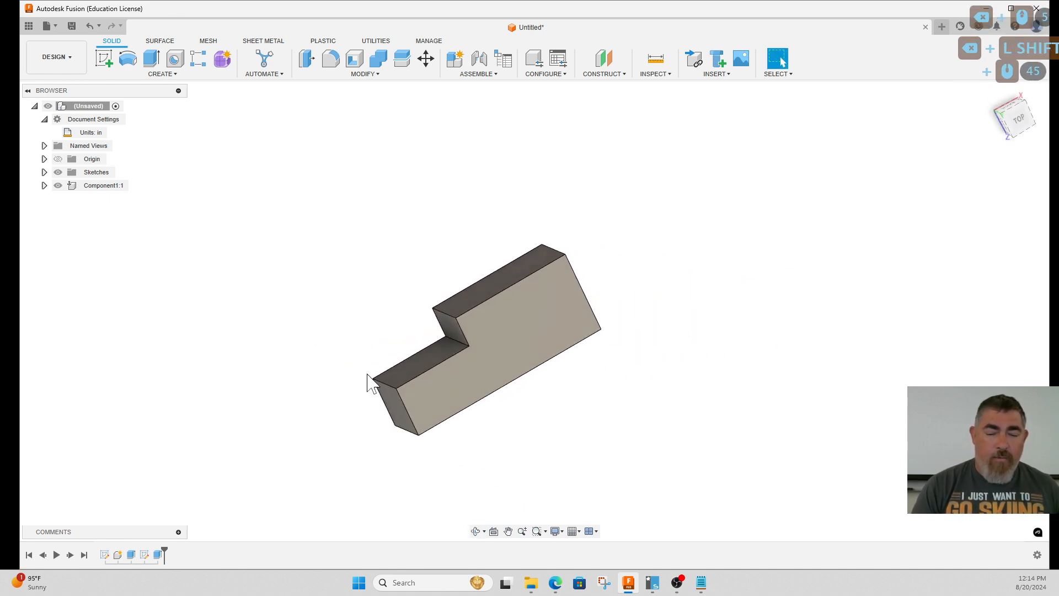
double_click(104, 554)
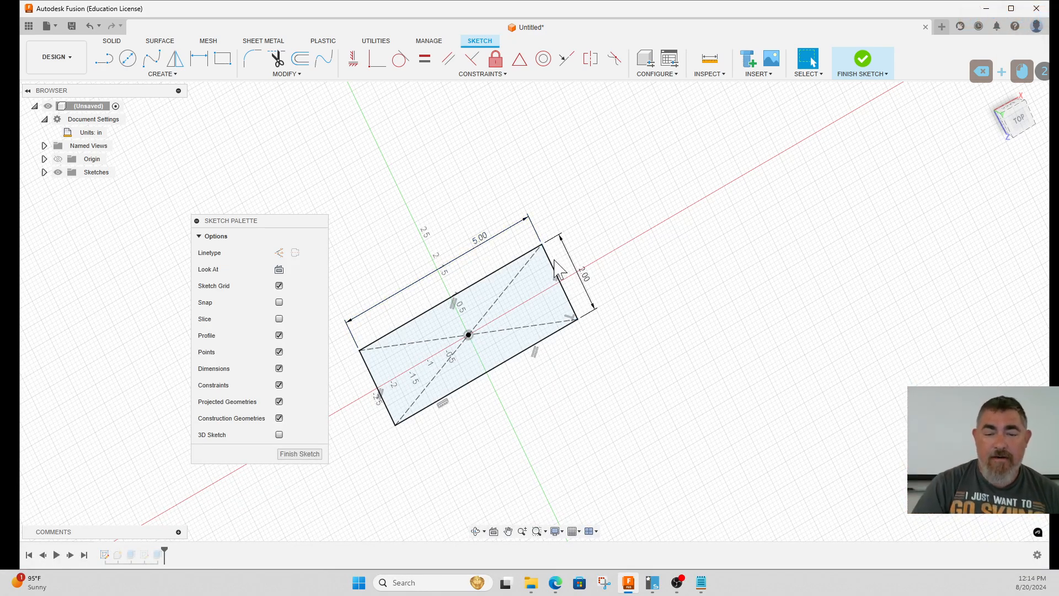
double_click(482, 243)
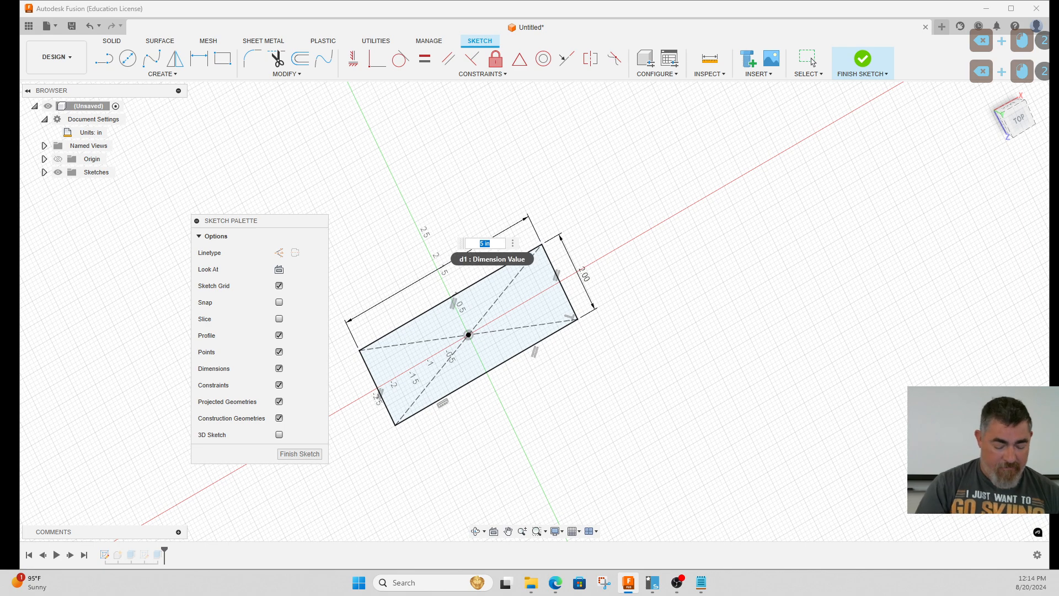
type("10")
key("Return")
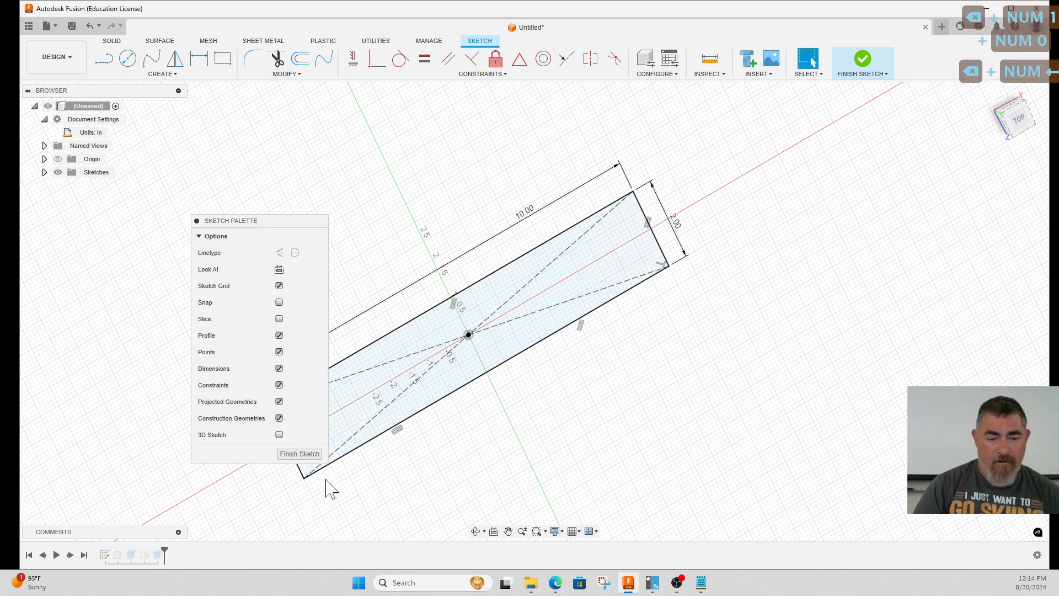
left_click(300, 454)
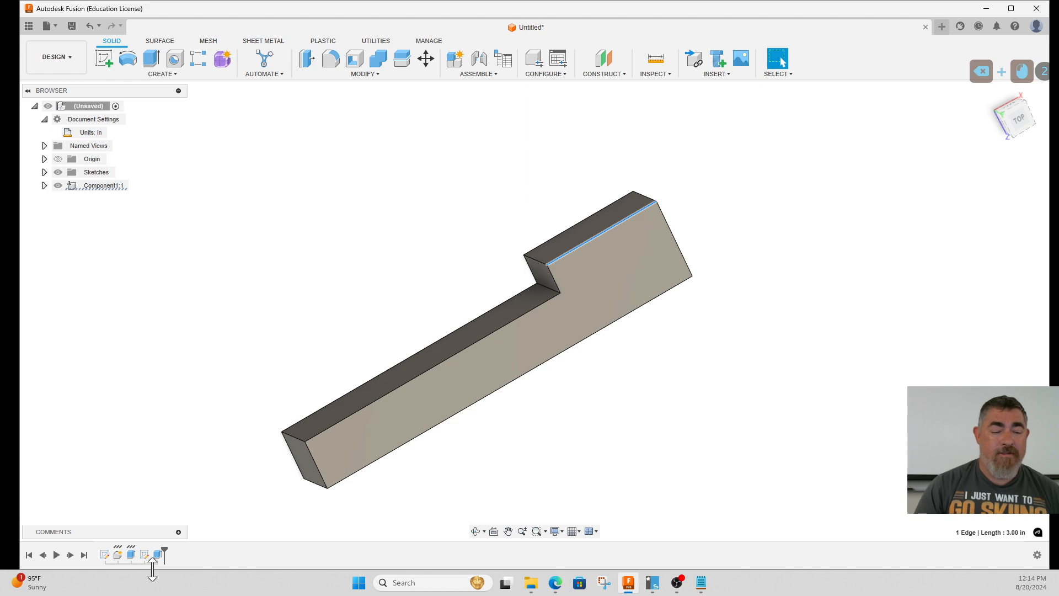
- Reopen the notch sketch to review its dimensions, close it and inspect the notch on the solid
double_click(143, 556)
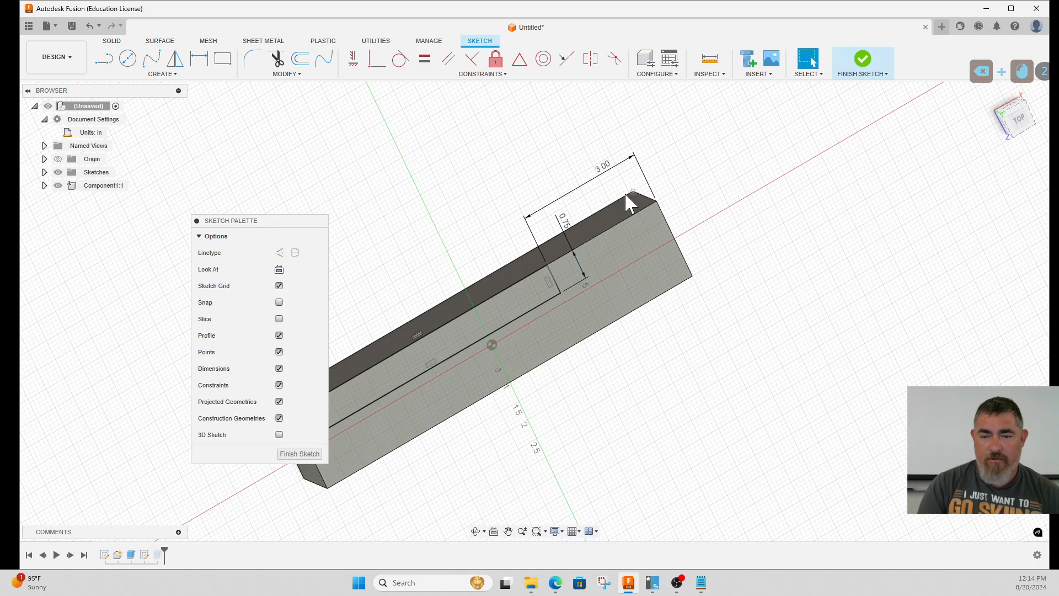
left_click(862, 61)
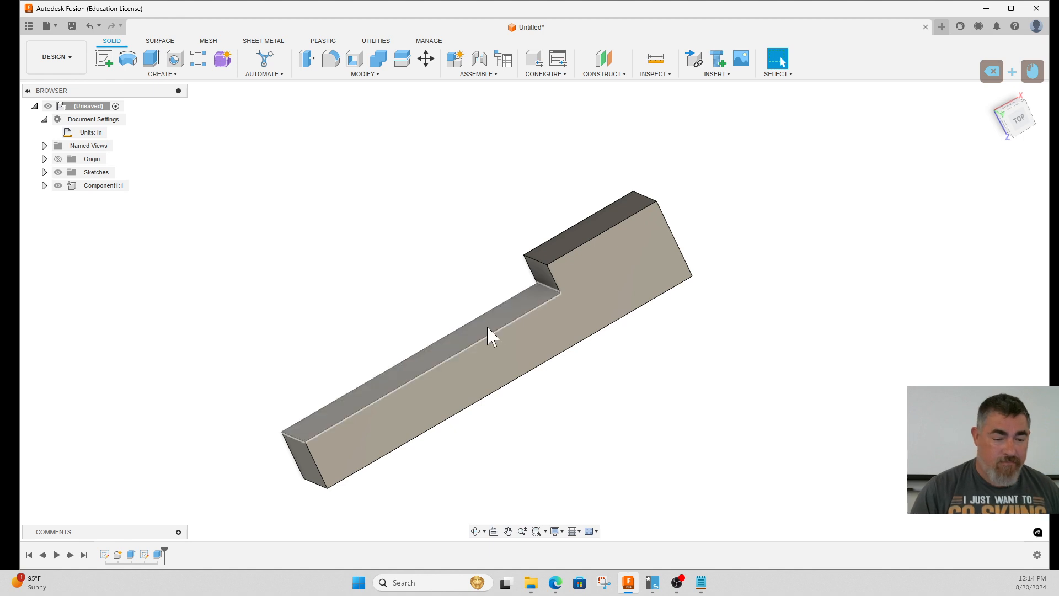
scroll(487, 325, "down", 1)
middle_click_drag(619, 389, 194, 563, "shift")
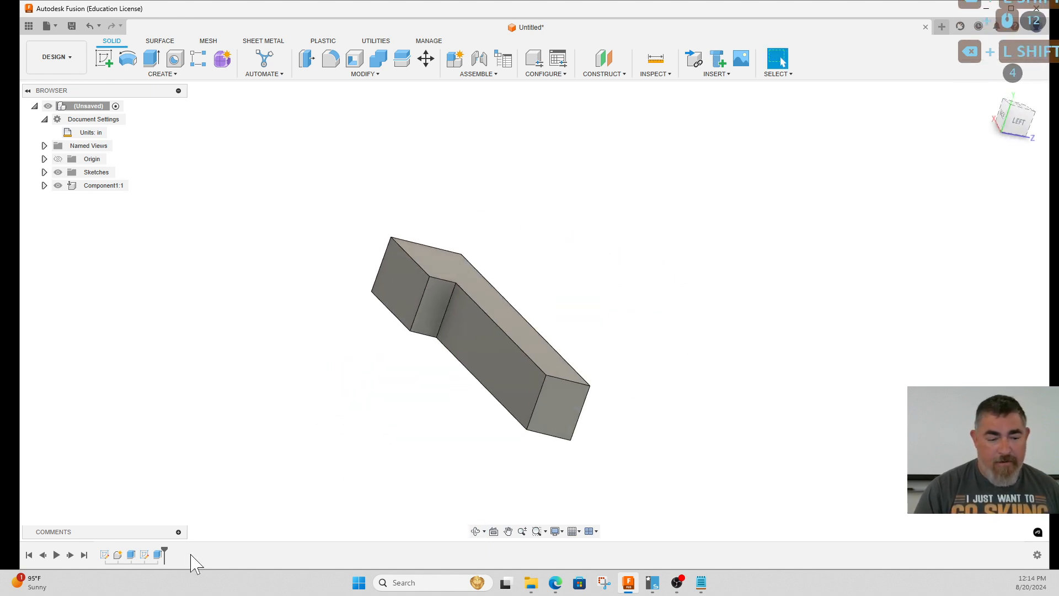
- Edit the notch's cut extrusion, changing its extent to Distance with a value of -0.5 in
double_click(159, 556)
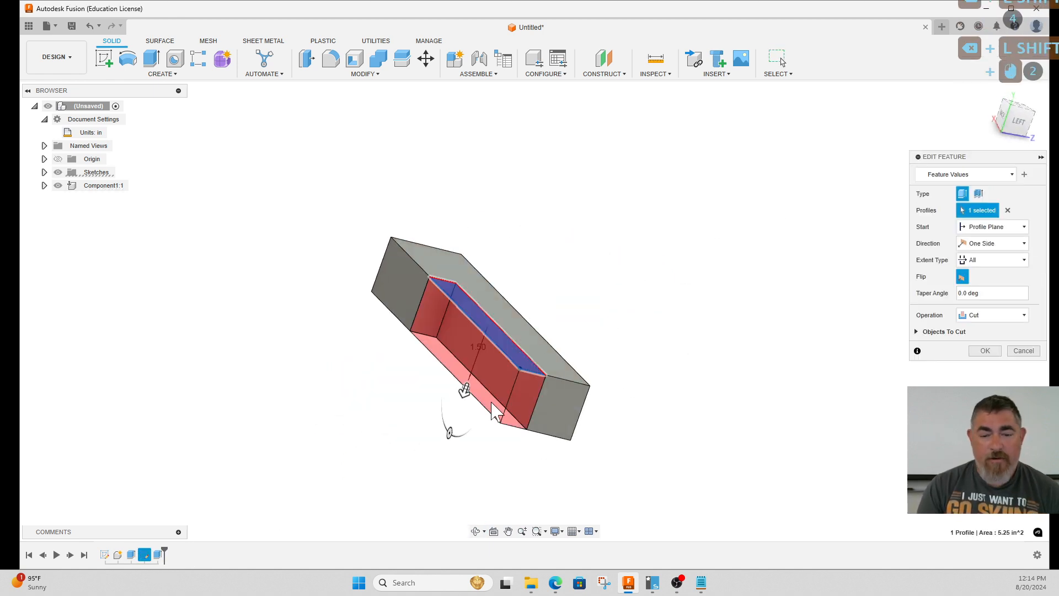
left_click(993, 260)
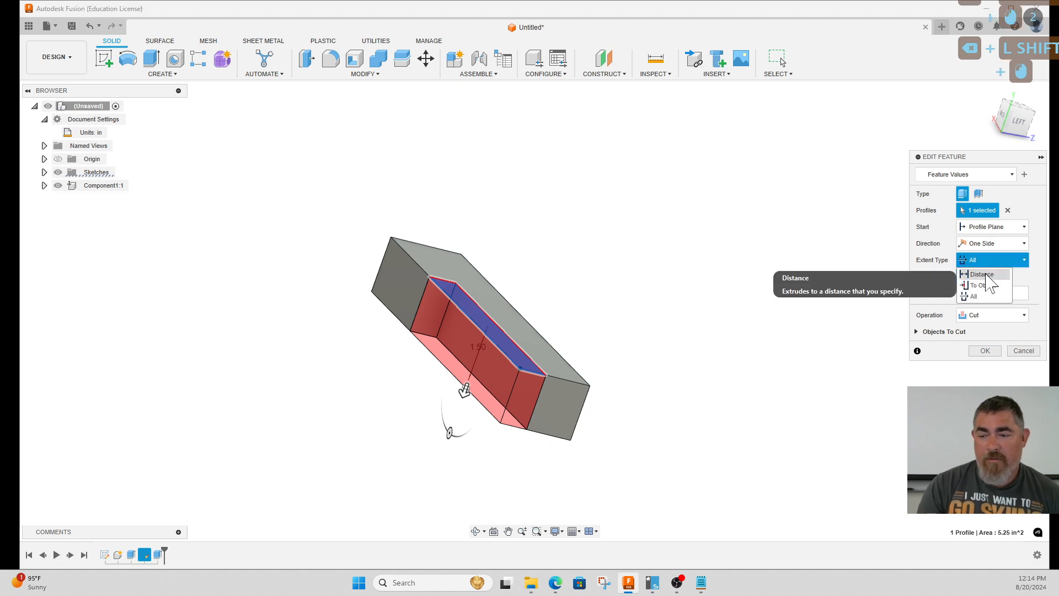
left_click(987, 274)
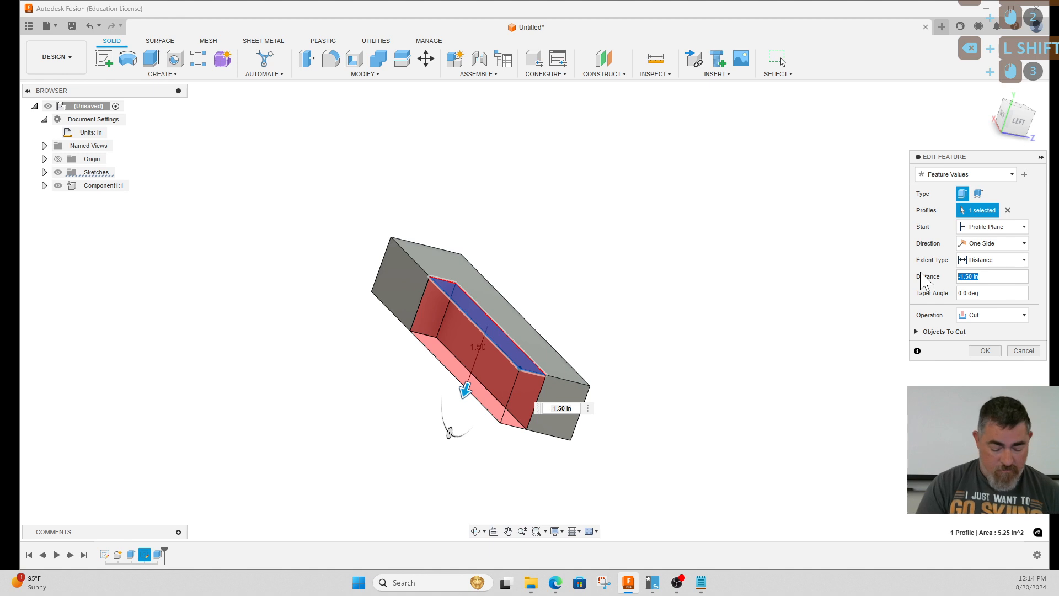
type("-.5")
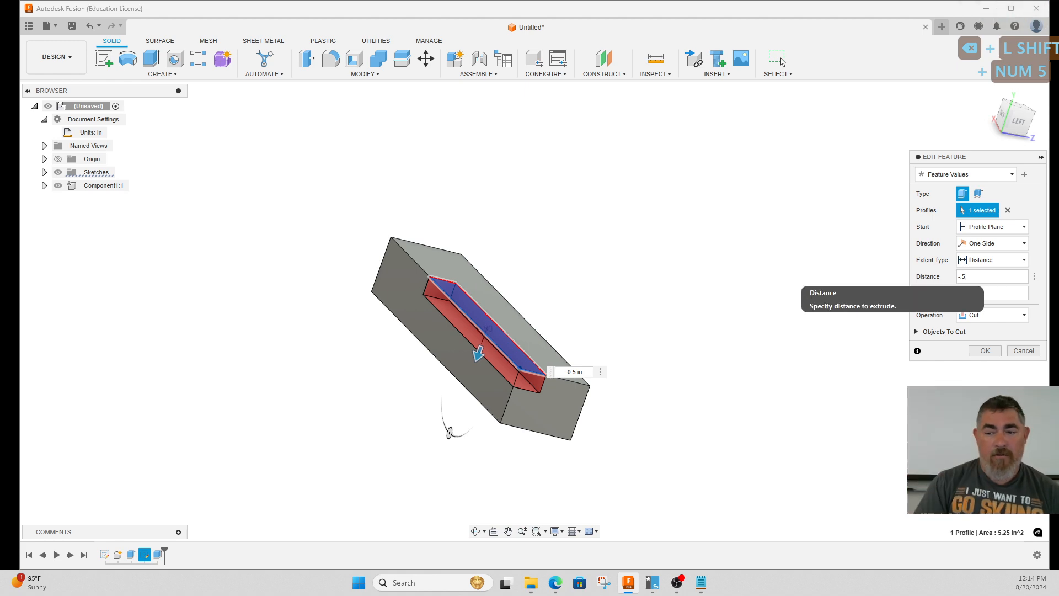
- Try a positive 0.5 in distance for the notch extrusion, switching the operation to Join and back to Cut
left_click_drag(976, 277, 932, 265)
type(".5")
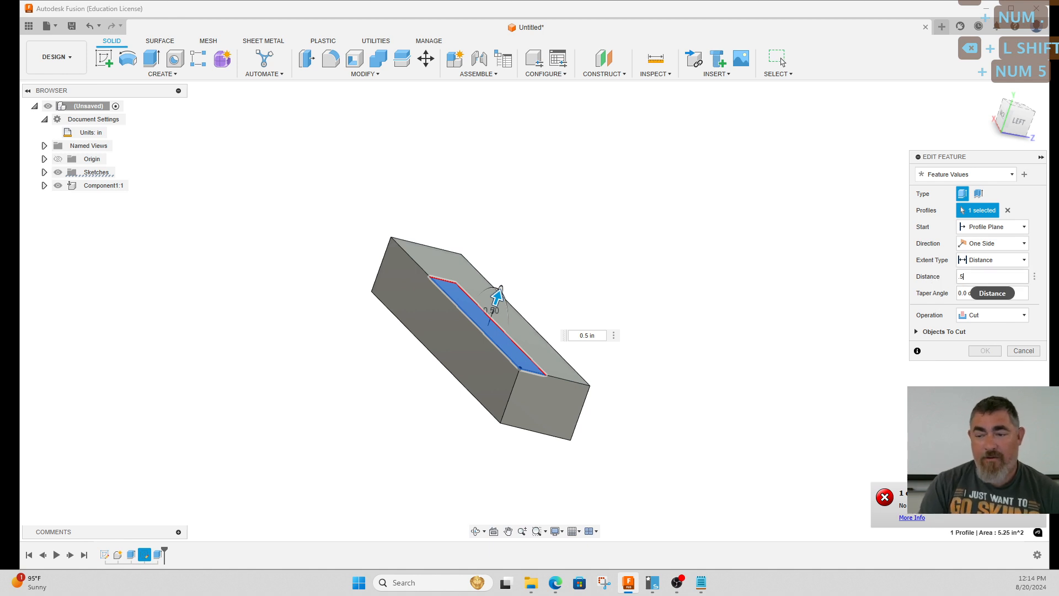
left_click(993, 315)
left_click(987, 332)
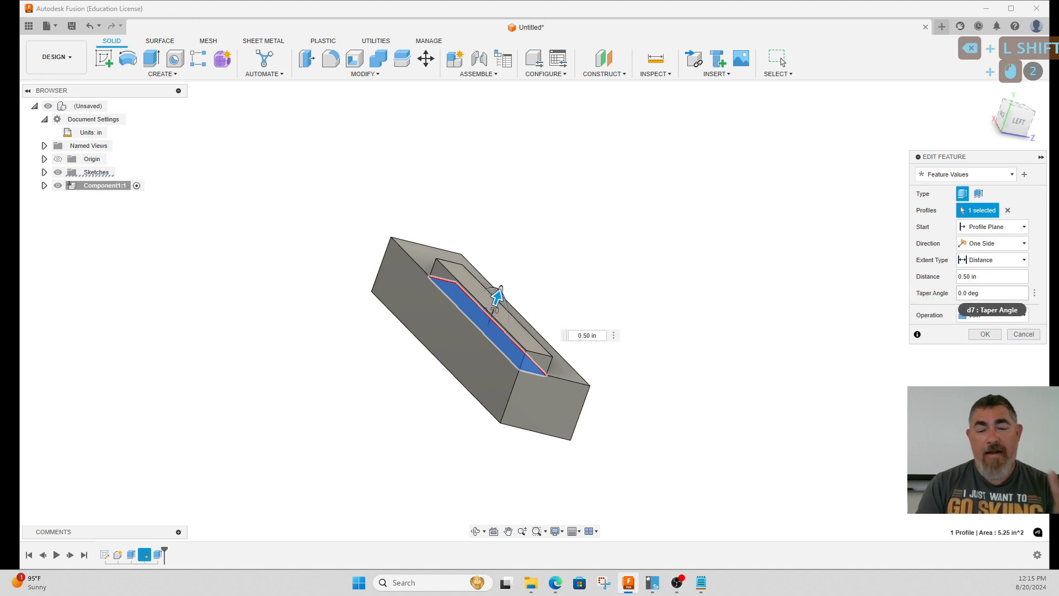
left_click(987, 315)
left_click(981, 338)
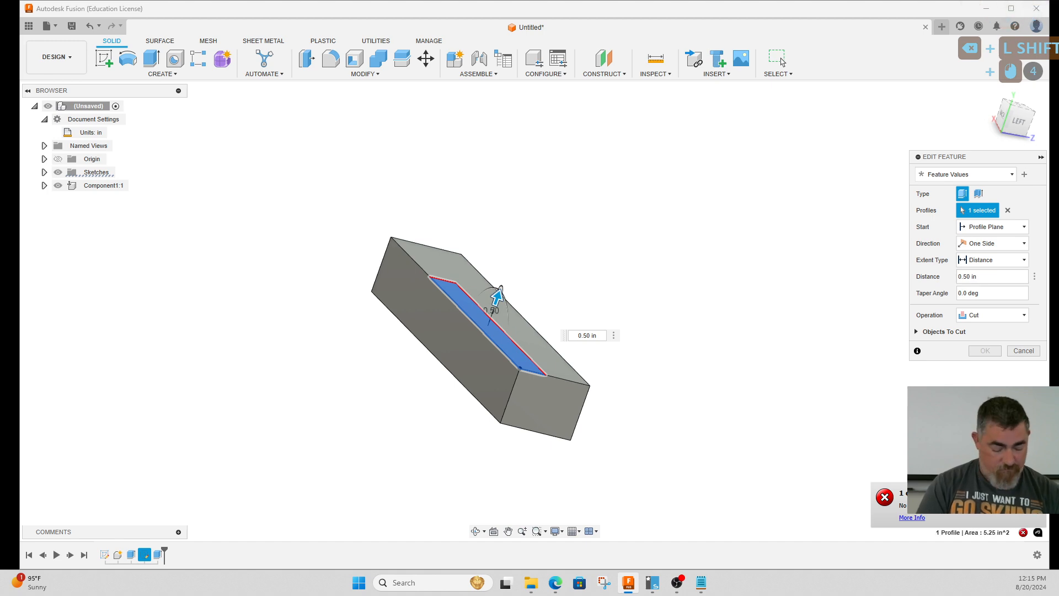
- Set the cut's distance to -0.50 in and apply the feature edit
key("Left")
key("Left")
type("-")
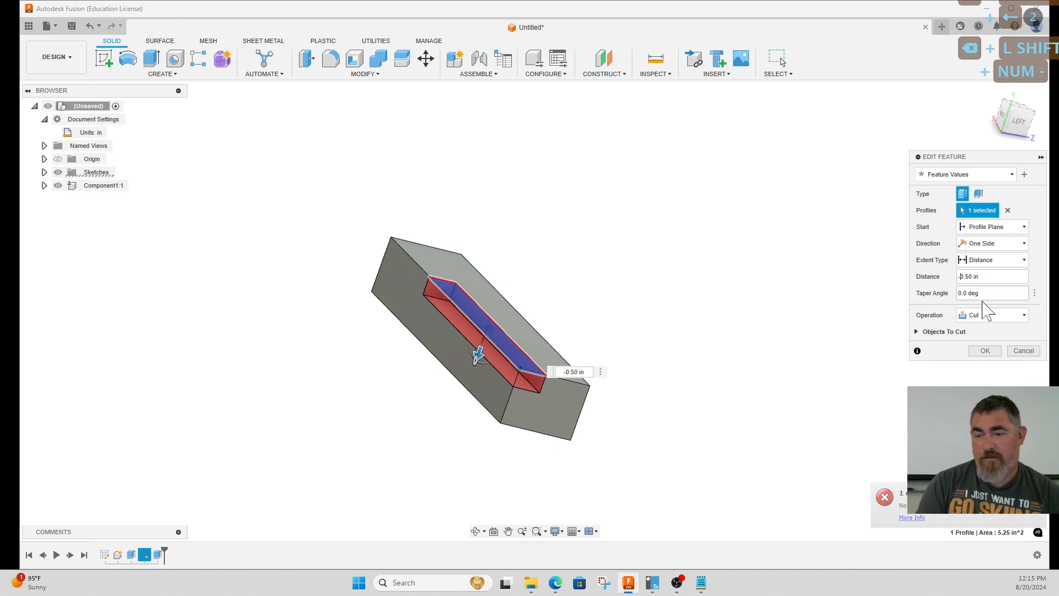
left_click(985, 351)
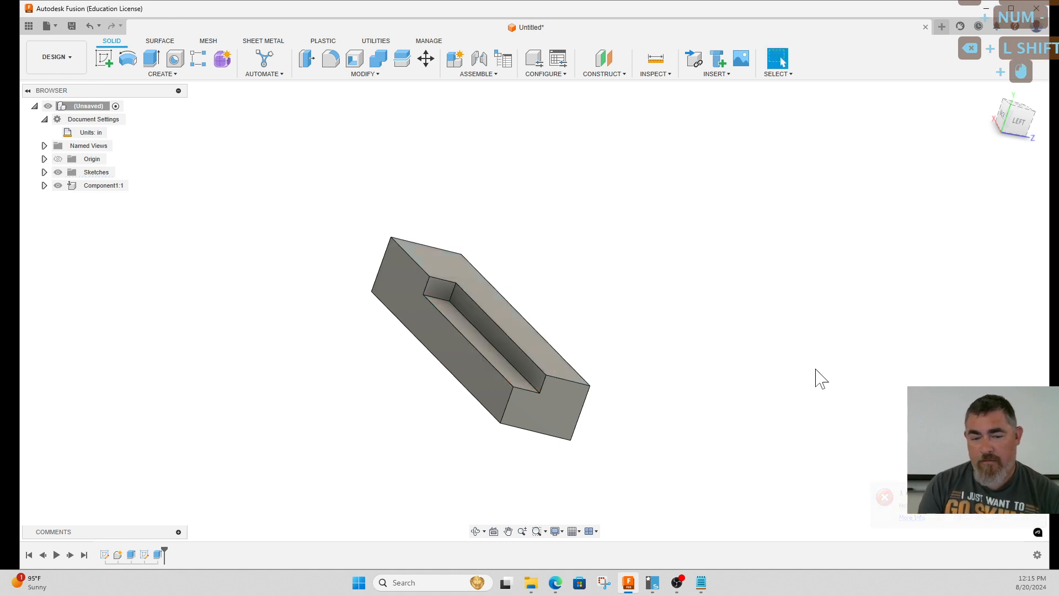
- Reopen the notch cut for editing and set its extent To Object, ending at the block's bottom face
double_click(159, 555)
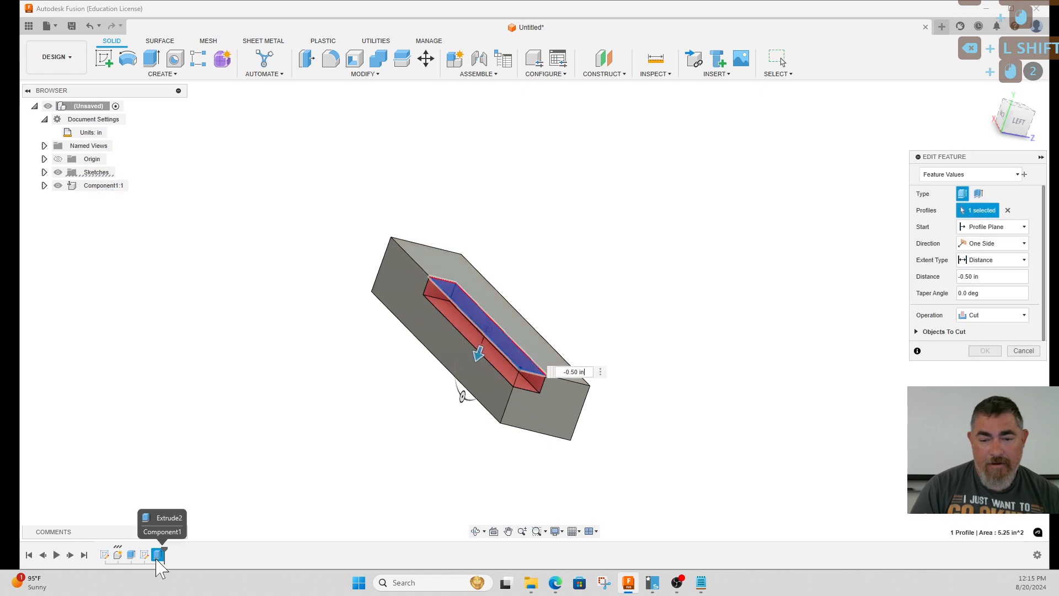
left_click(993, 260)
left_click(986, 286)
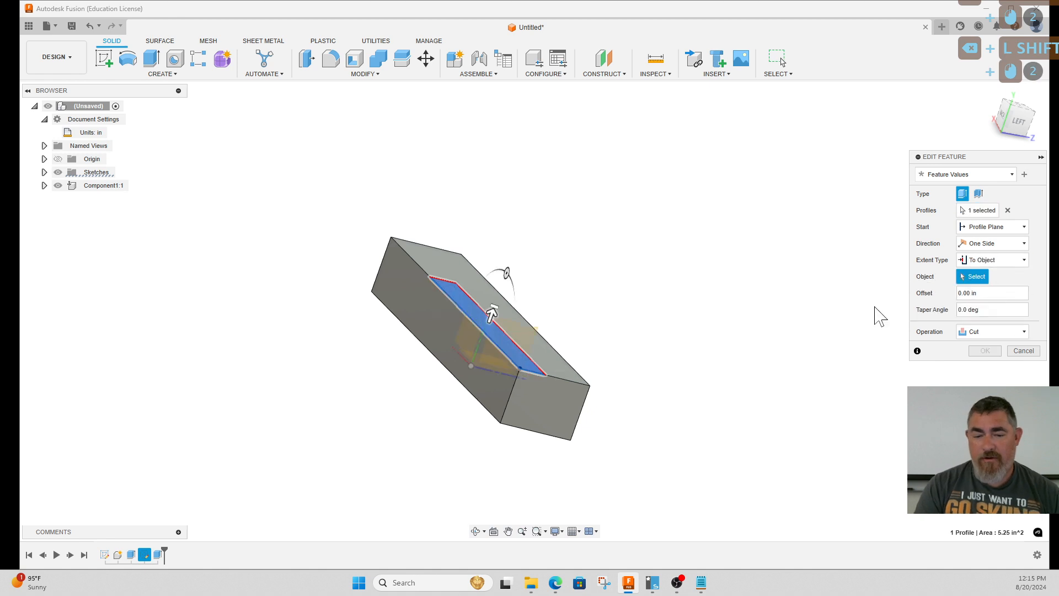
middle_click_drag(508, 461, 562, 383, "shift")
left_click(568, 357)
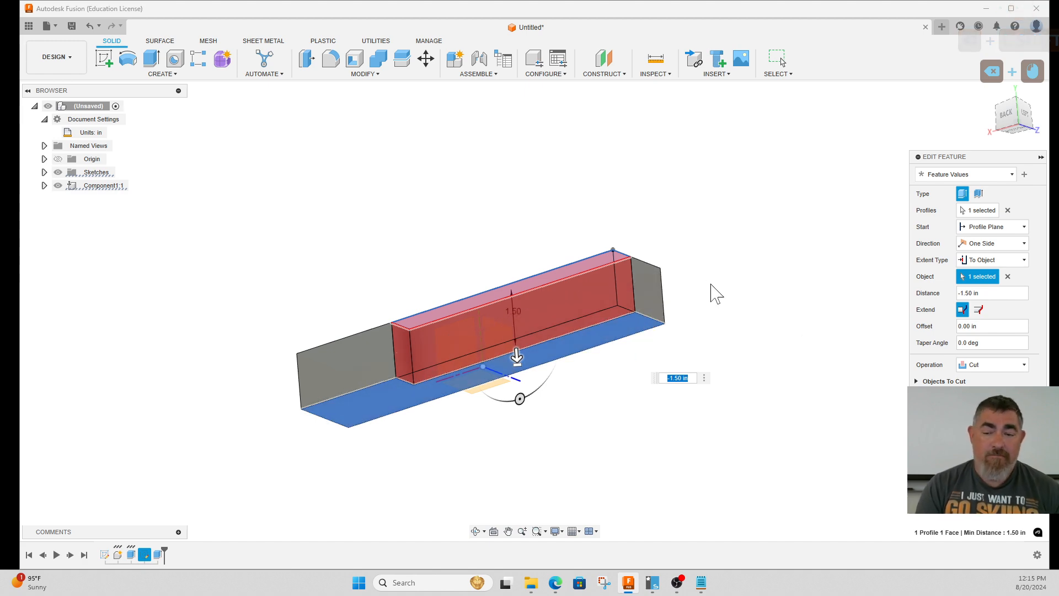
- Set the cut's offset from the bottom face to -0.25 in
left_click(988, 326)
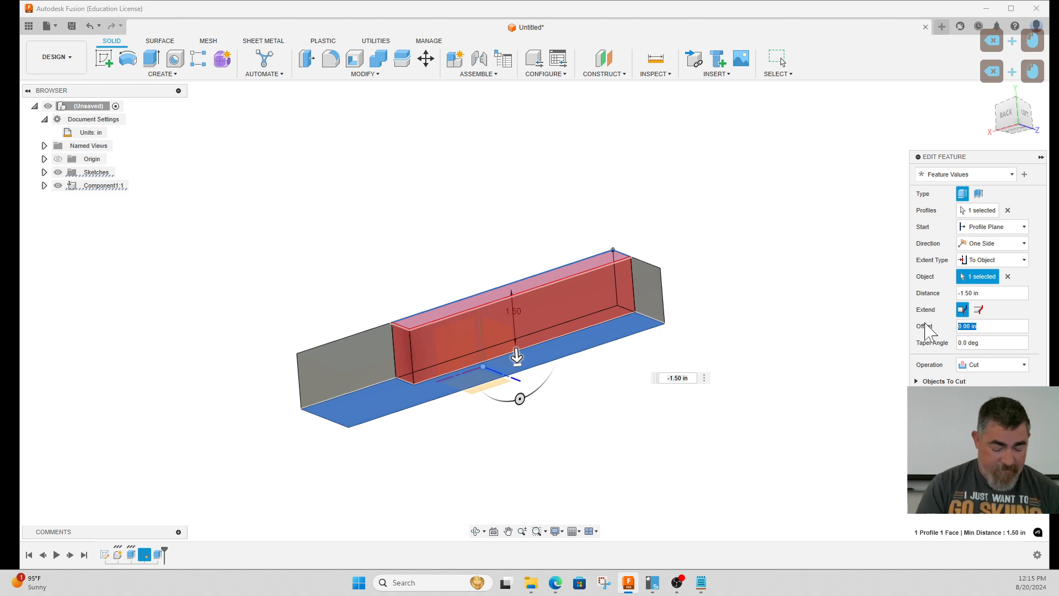
type(".25")
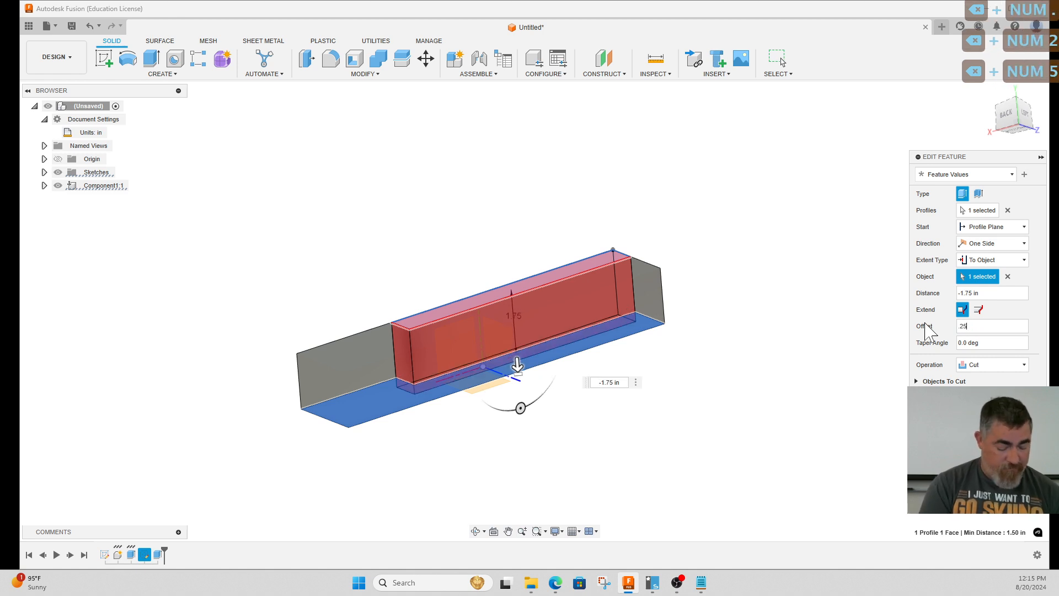
key("Left")
key("Left")
key("Left")
key("Left")
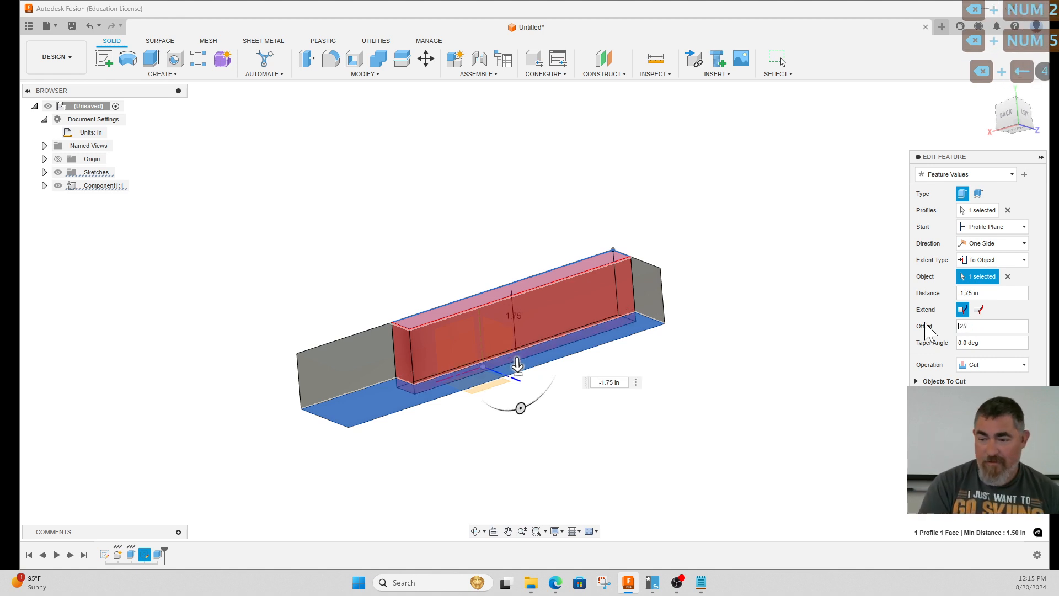
type("-")
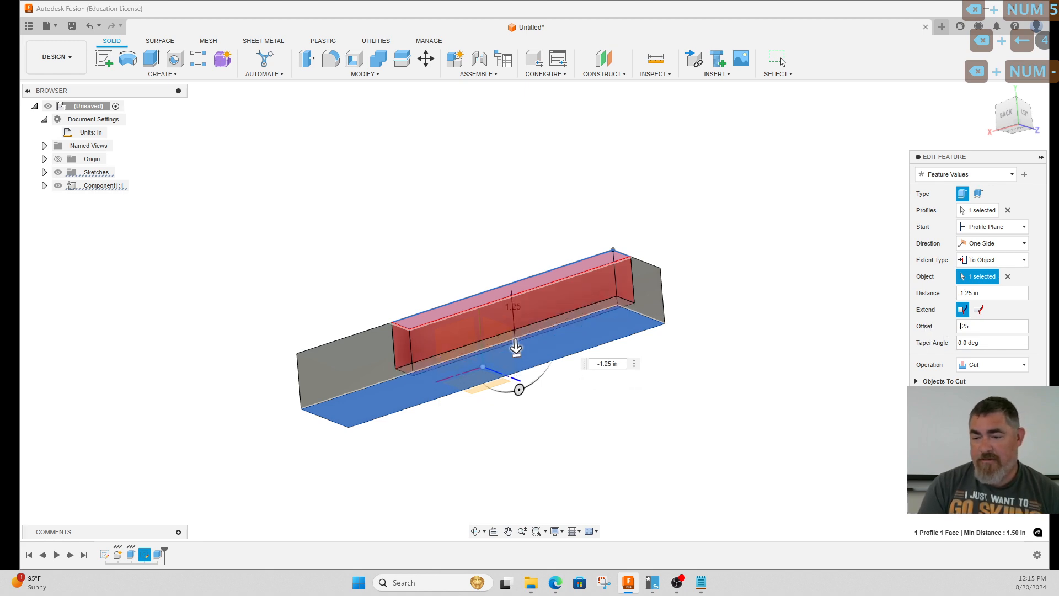
- Apply the notch cut's offset edit and check the length of the short vertical edge remaining below the notch
key("Return")
middle_click_drag(610, 326, 591, 396, "shift")
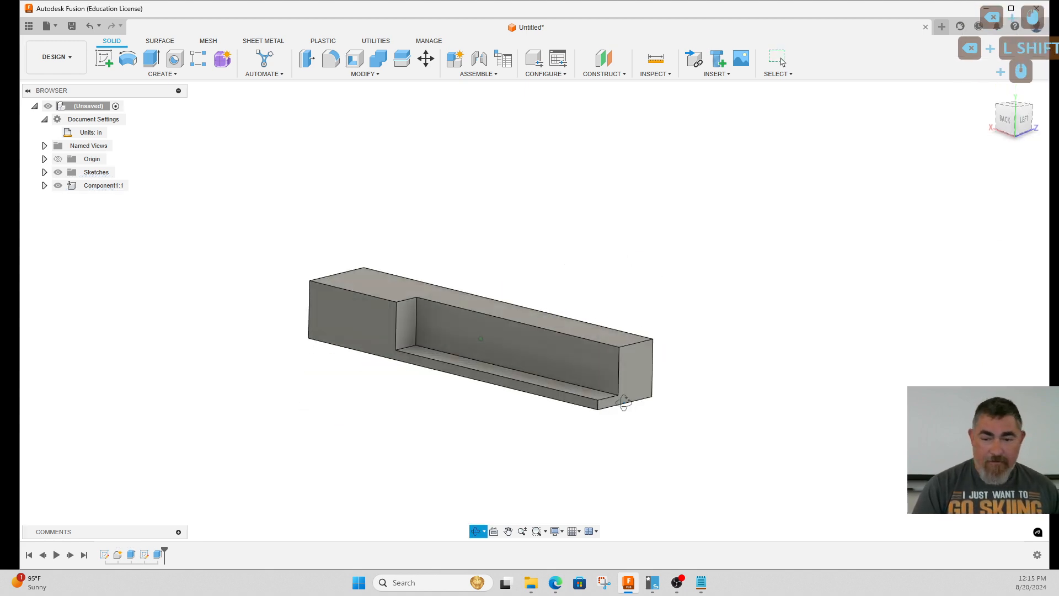
left_click(594, 409)
scroll(595, 415, "up", 2)
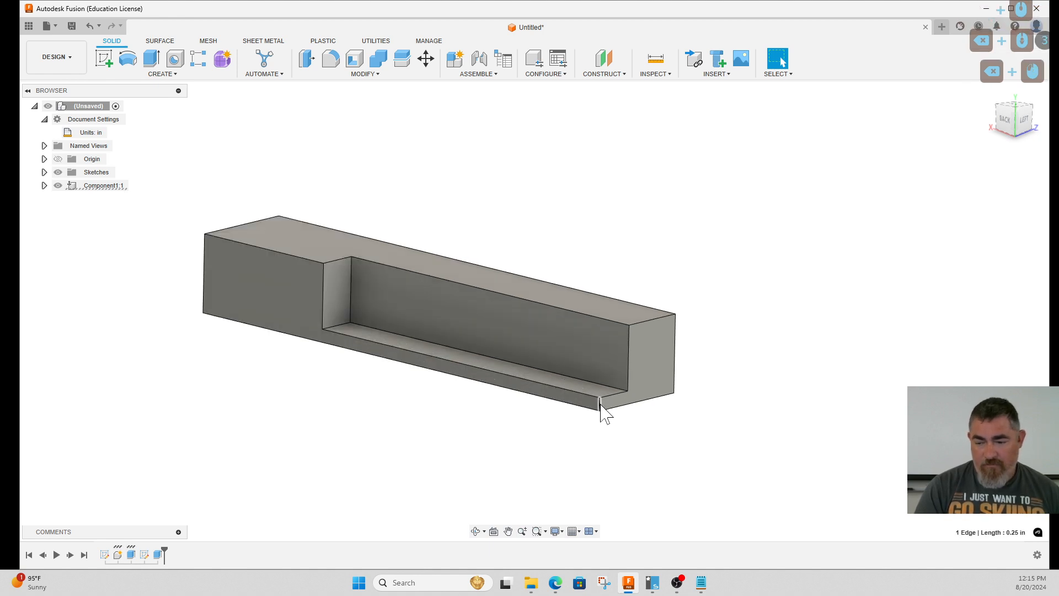
- Edit the block's base extrusion and set its distance to 4.00 in
double_click(131, 555)
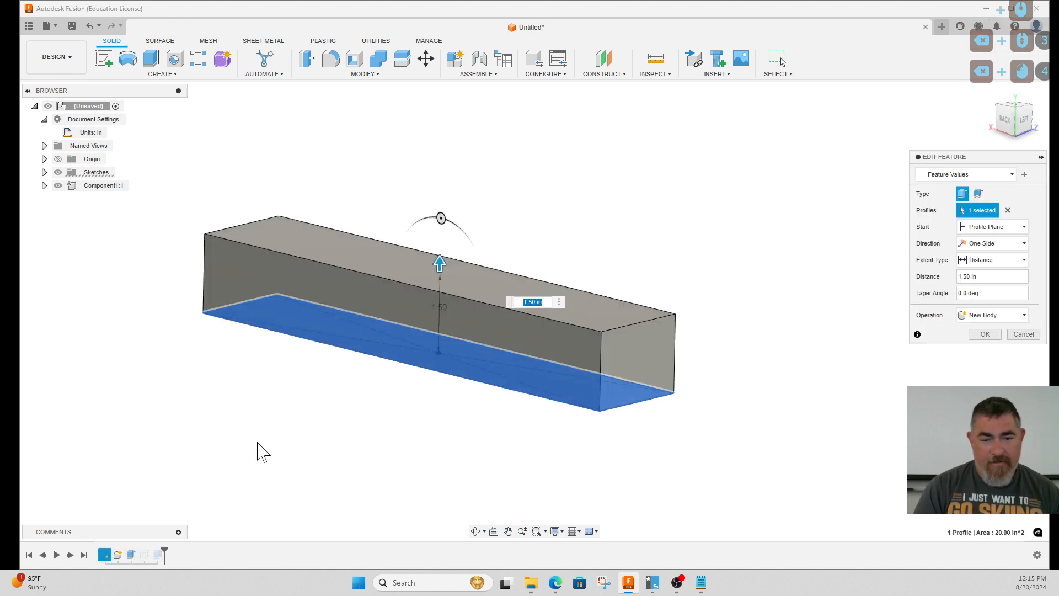
left_click_drag(441, 265, 439, 131)
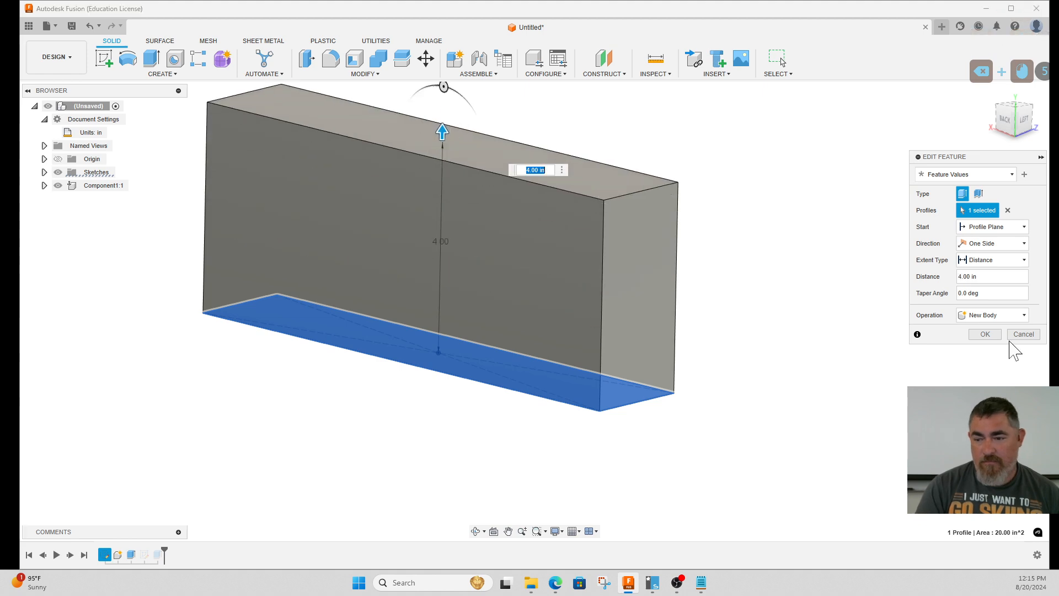
left_click(977, 335)
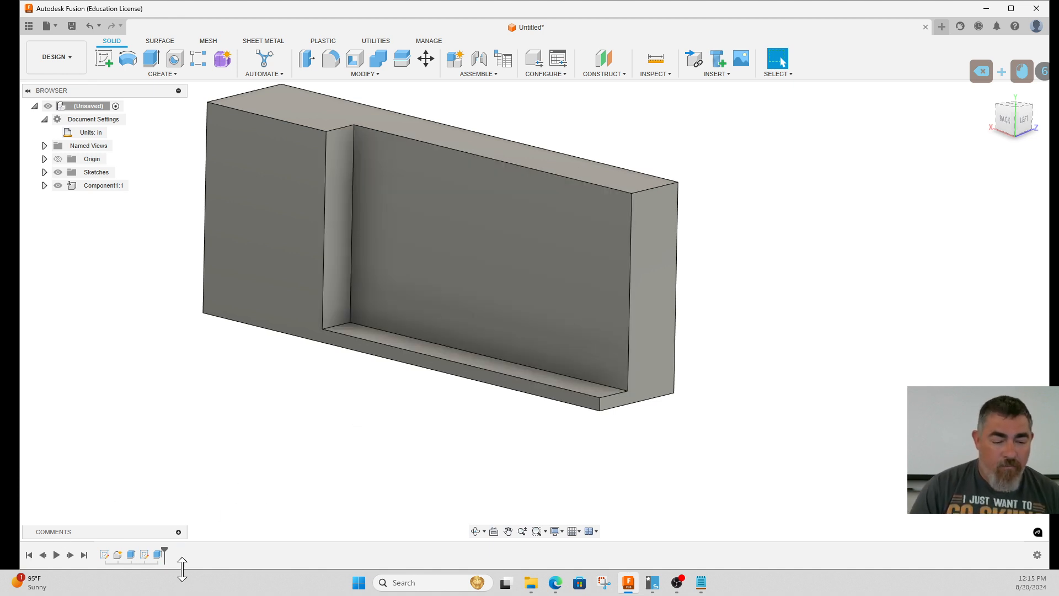
- Edit the notch cut, switch its extent type to Distance and set it to -1.00 in
double_click(144, 554)
left_click(985, 260)
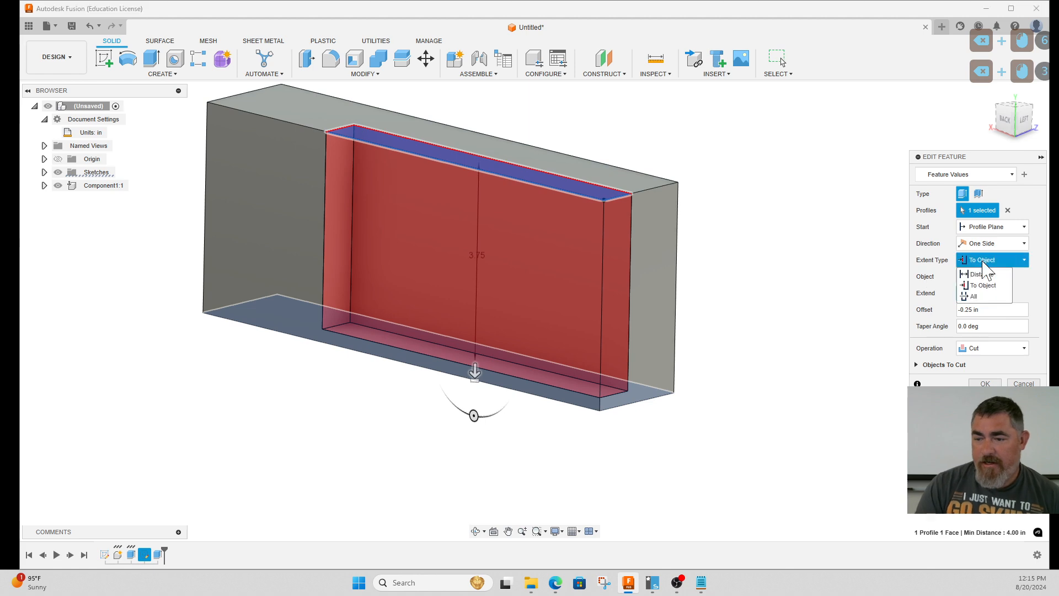
left_click(983, 274)
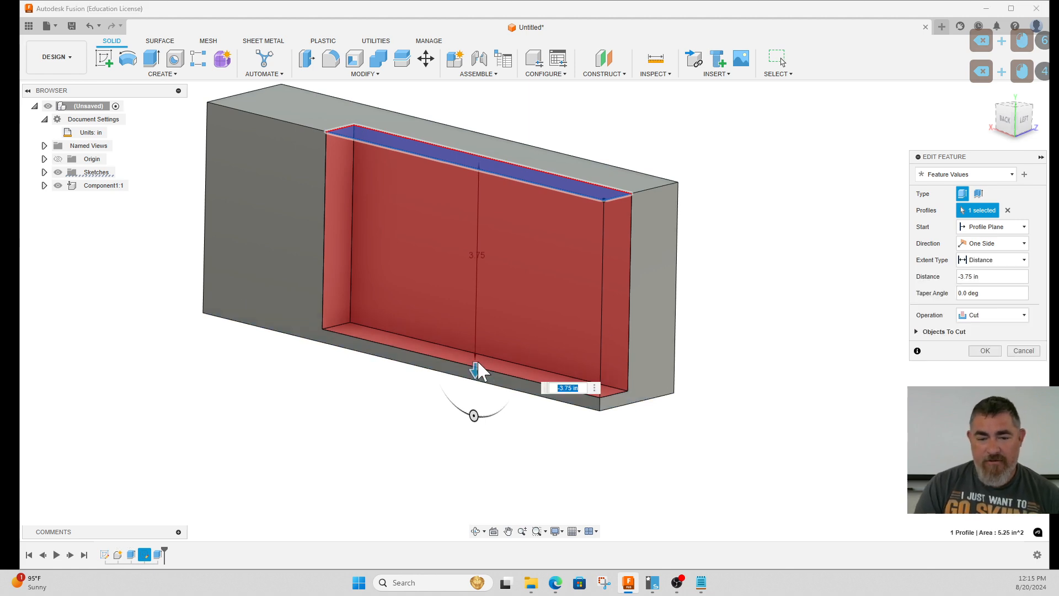
left_click_drag(478, 371, 478, 225)
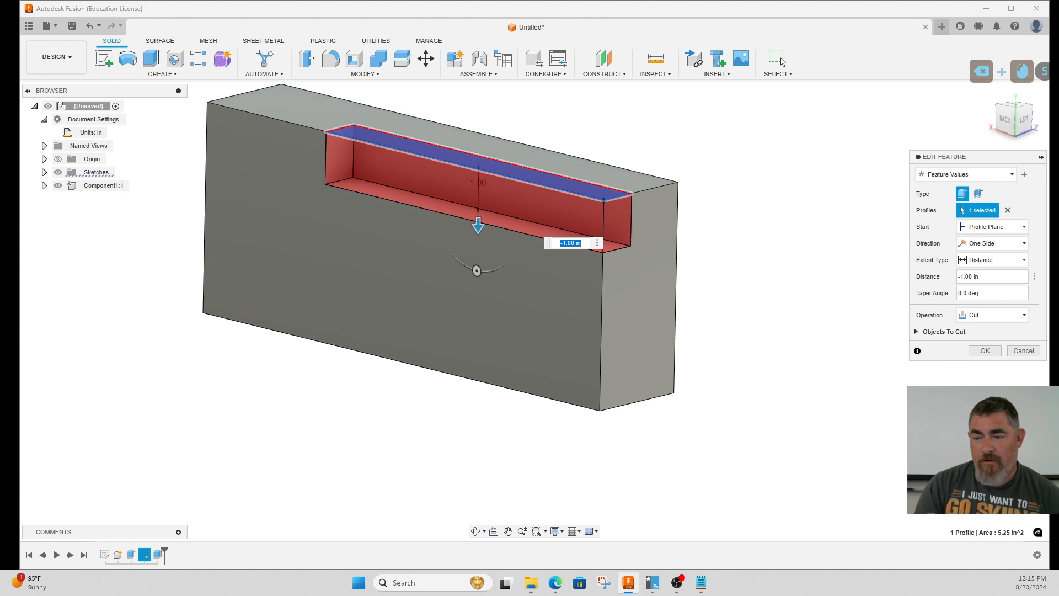
left_click(993, 259)
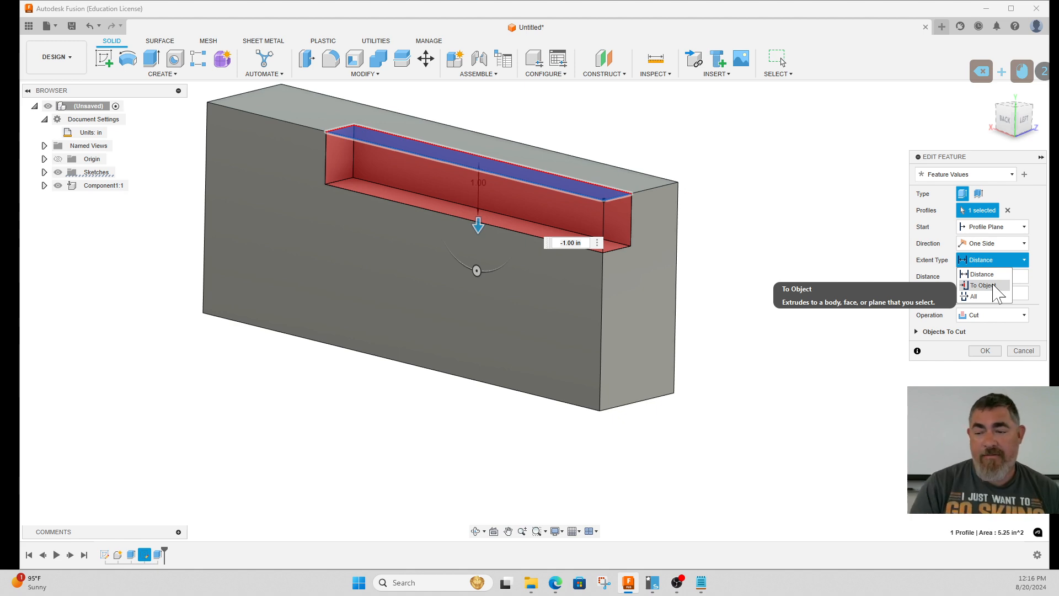
left_click(984, 351)
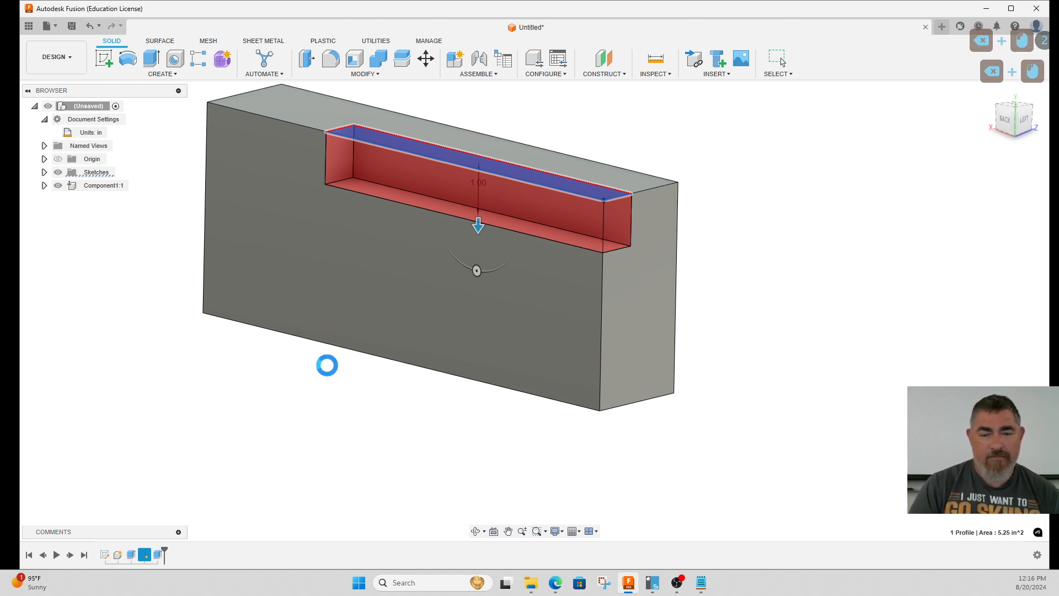
- Start a sketch on the block's end face and draw a small rectangle from its lower corner beside the notched side
middle_click_drag(323, 404, 431, 422, "shift")
left_click(104, 58)
left_click(281, 467)
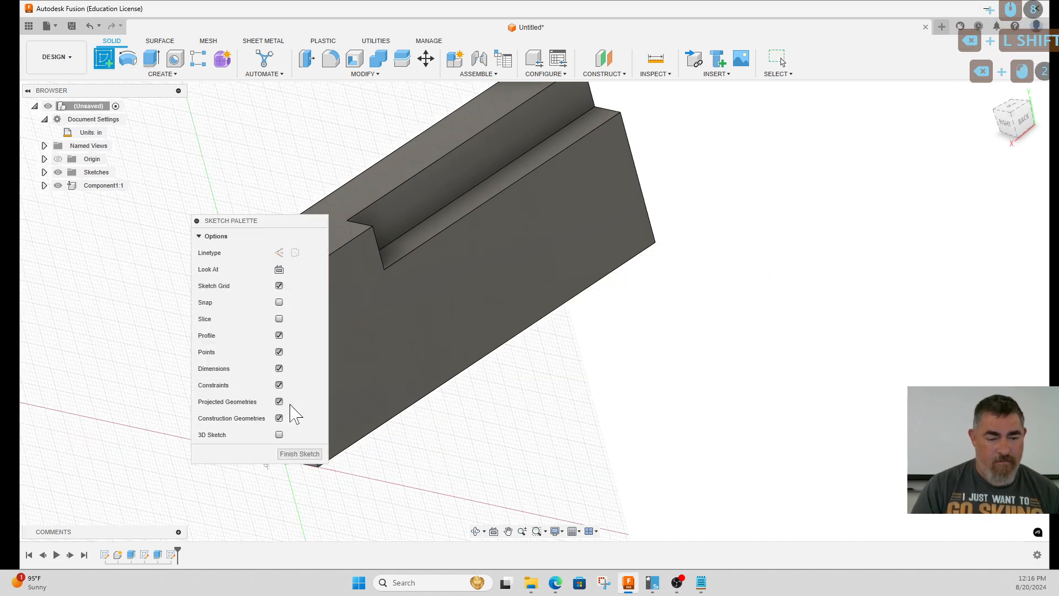
left_click_drag(261, 223, 938, 236)
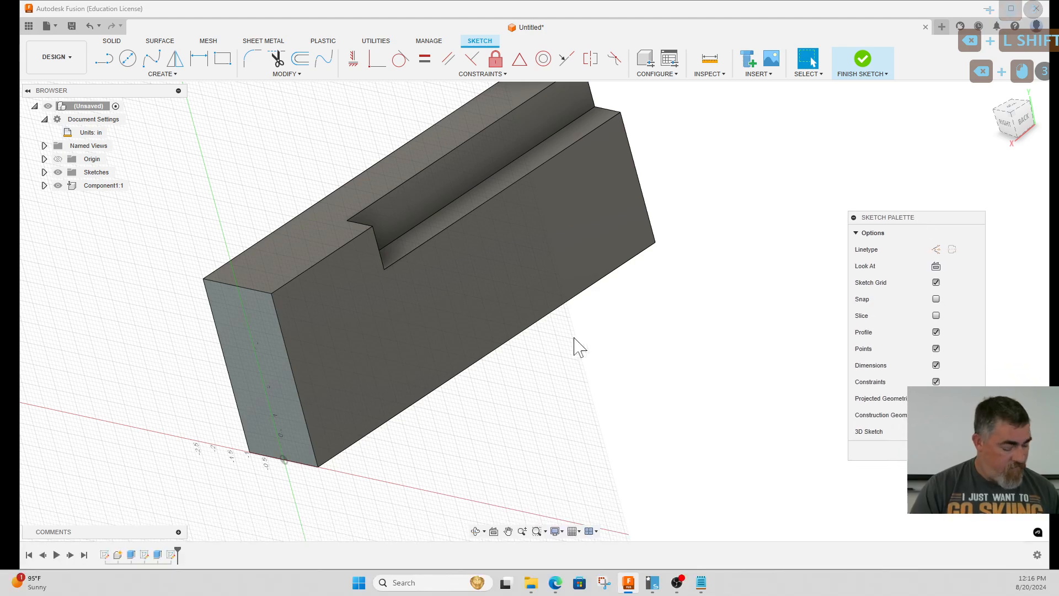
key("r")
left_click(318, 468)
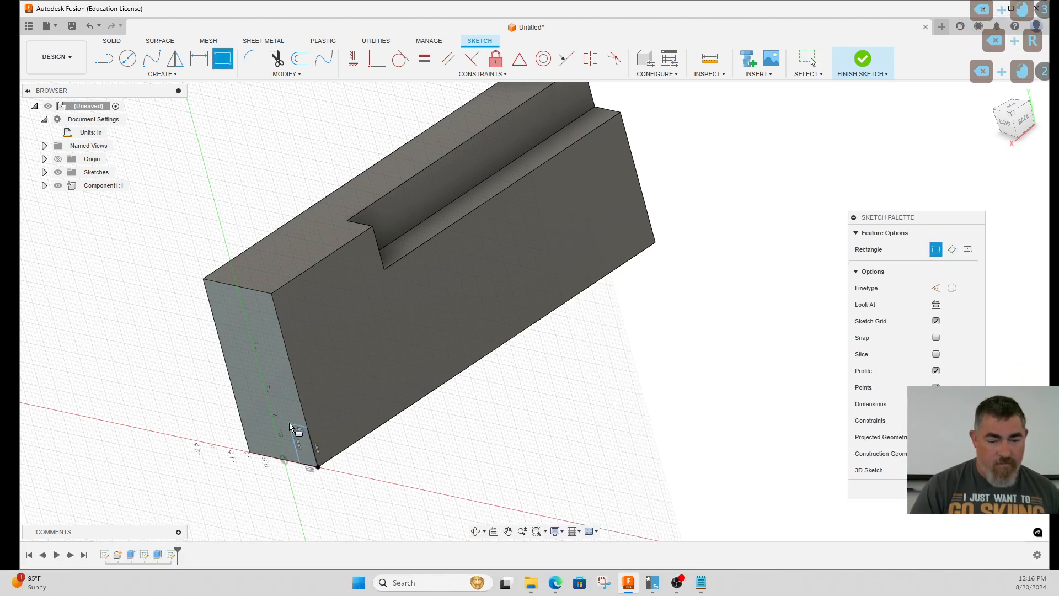
- Dimension the corner rectangle 0.5 in wide and 1 in high, and finish the sketch
key("d")
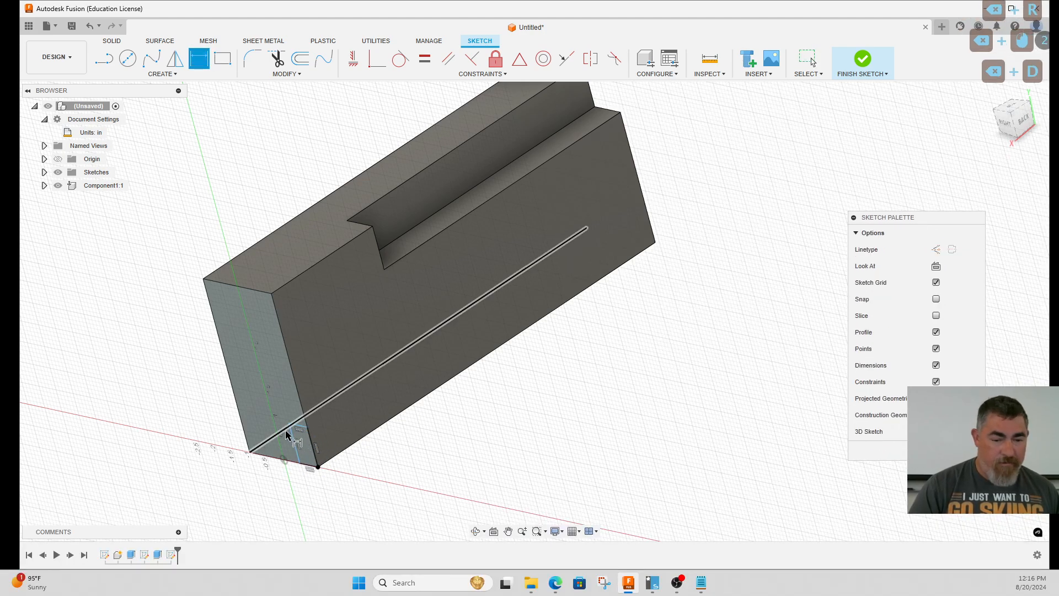
left_click(297, 425)
left_click(399, 485)
type(".5")
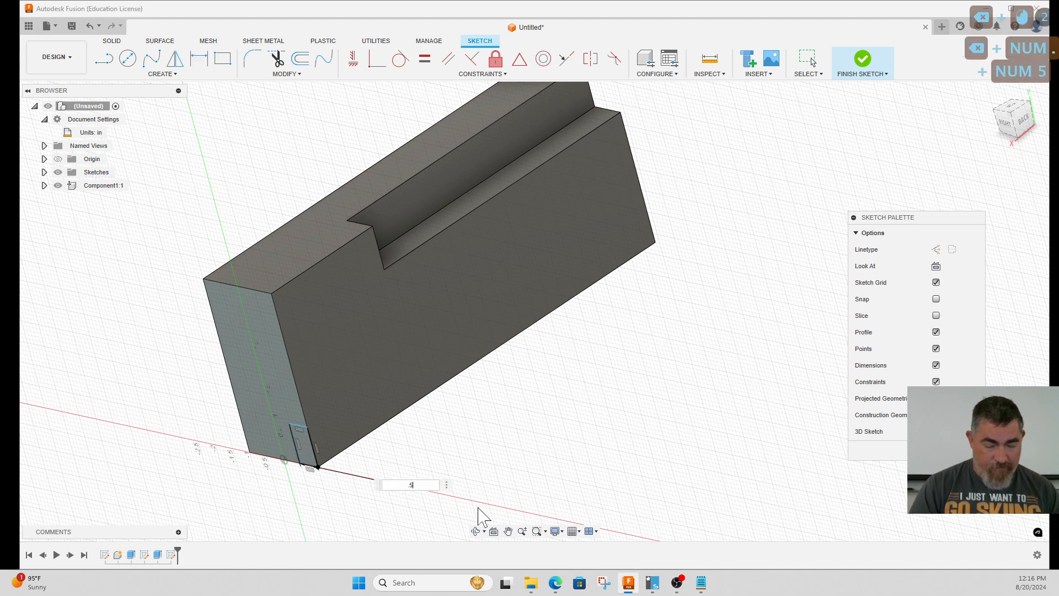
key("Return")
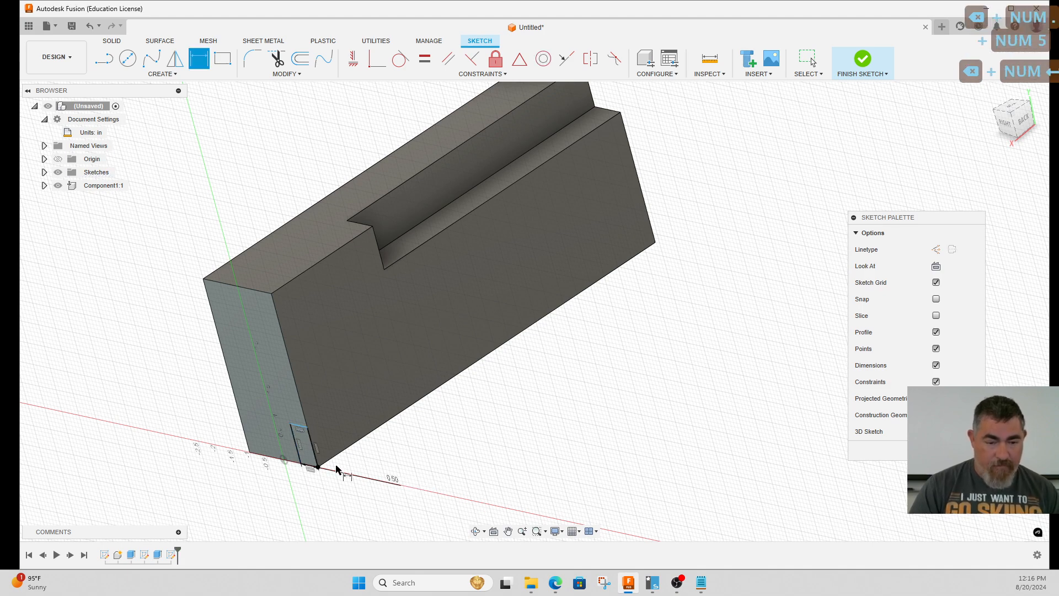
left_click(299, 429)
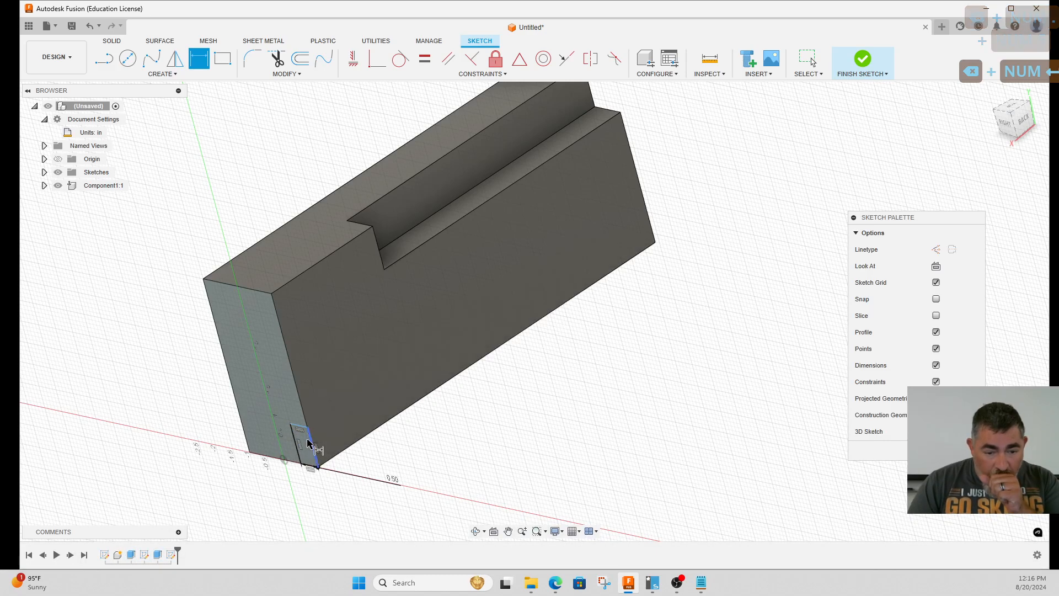
left_click(391, 448)
type("1")
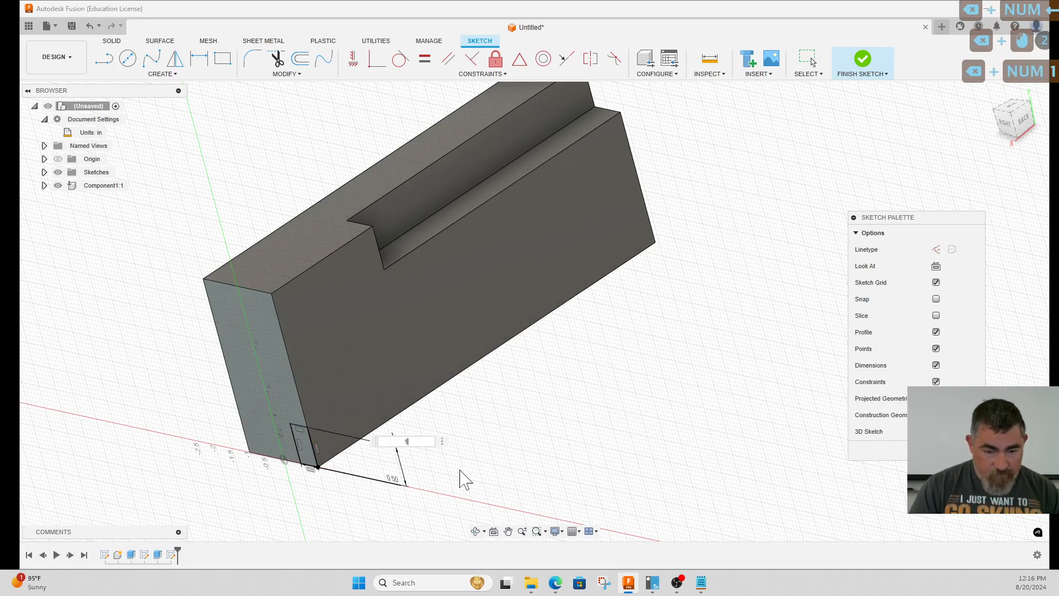
key("Return")
left_click(862, 60)
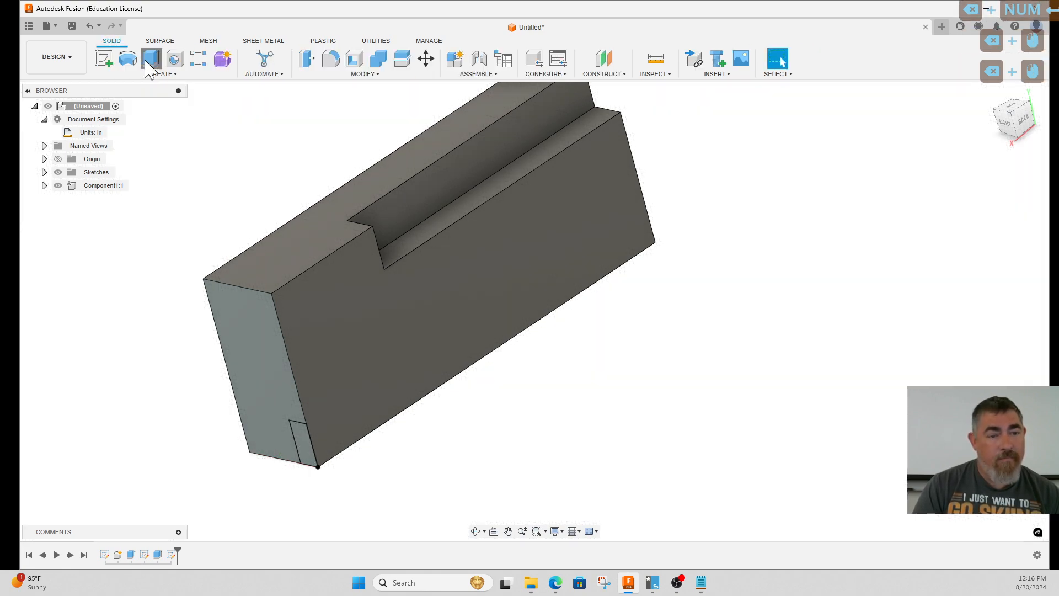
- Extrude the corner rectangle as a cut with its extent To Object, ending at the upper notch's end face
left_click(151, 58)
left_click(307, 462)
left_click(987, 260)
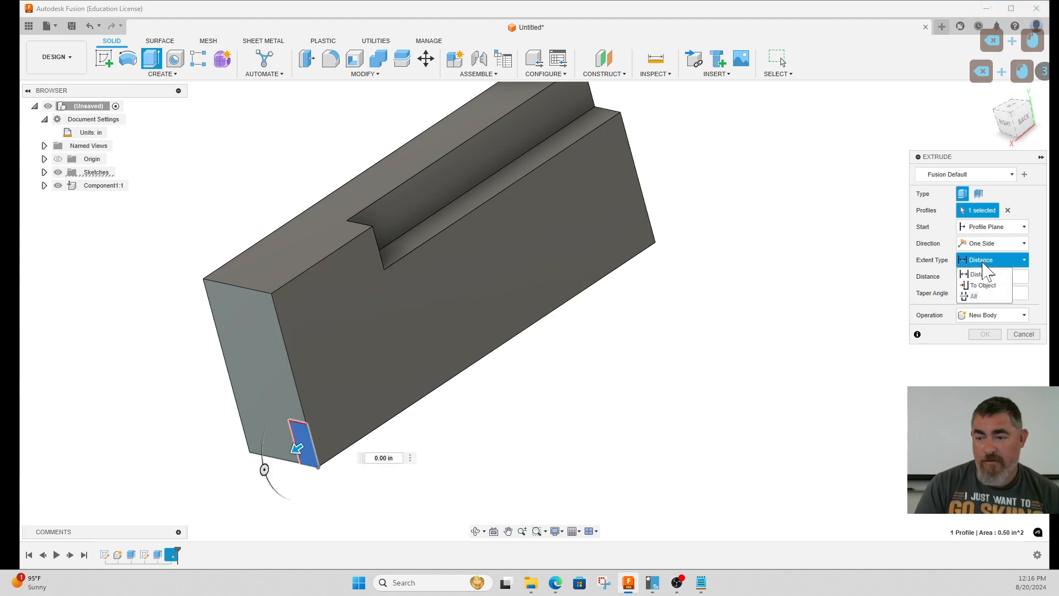
left_click(974, 283)
middle_click_drag(821, 359, 726, 378, "shift")
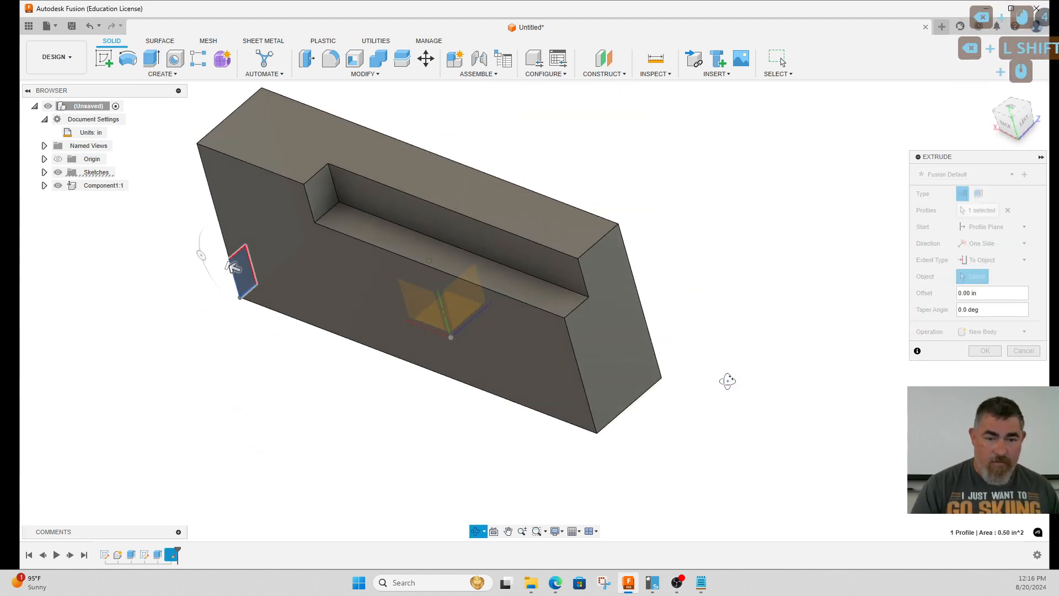
left_click(323, 189)
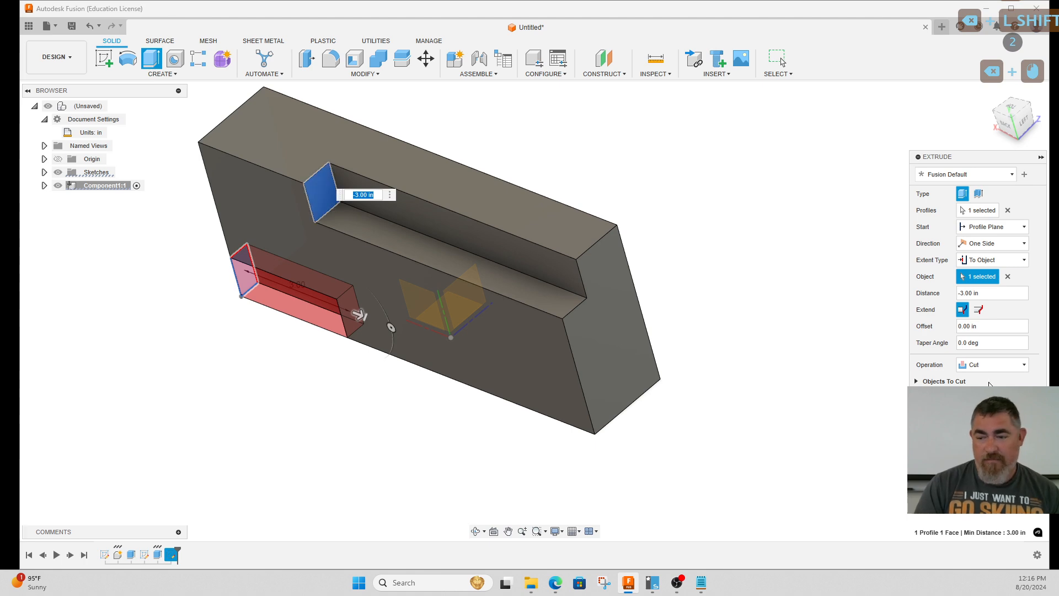
left_click(996, 400)
- Edit the upper notch's sketch and set its distance from the block's end to 5 in
middle_click_drag(514, 486, 156, 580, "shift")
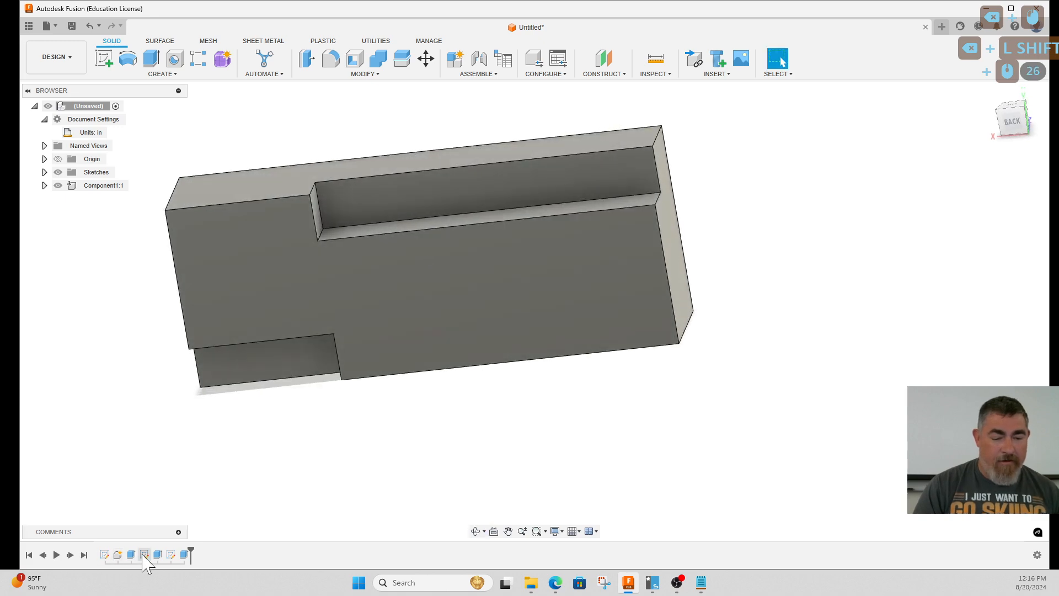
double_click(143, 555)
double_click(242, 222)
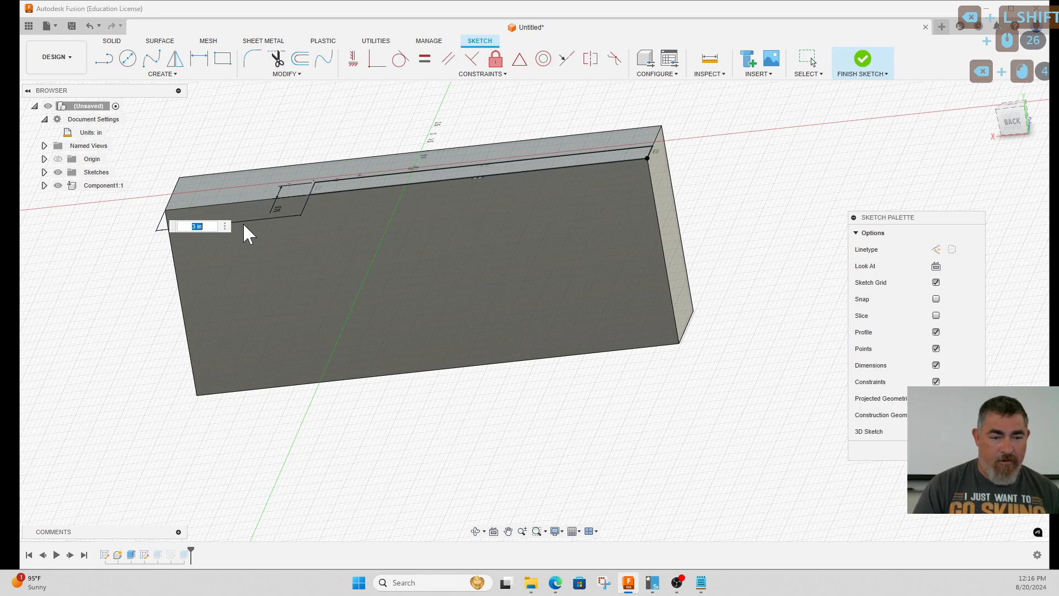
type("5")
key("Return")
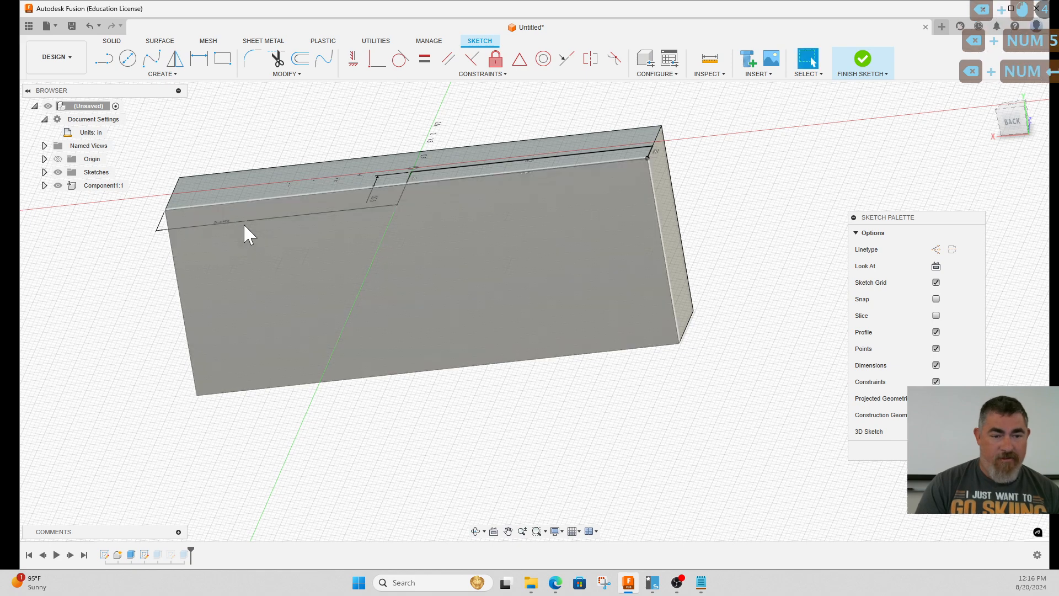
left_click(852, 75)
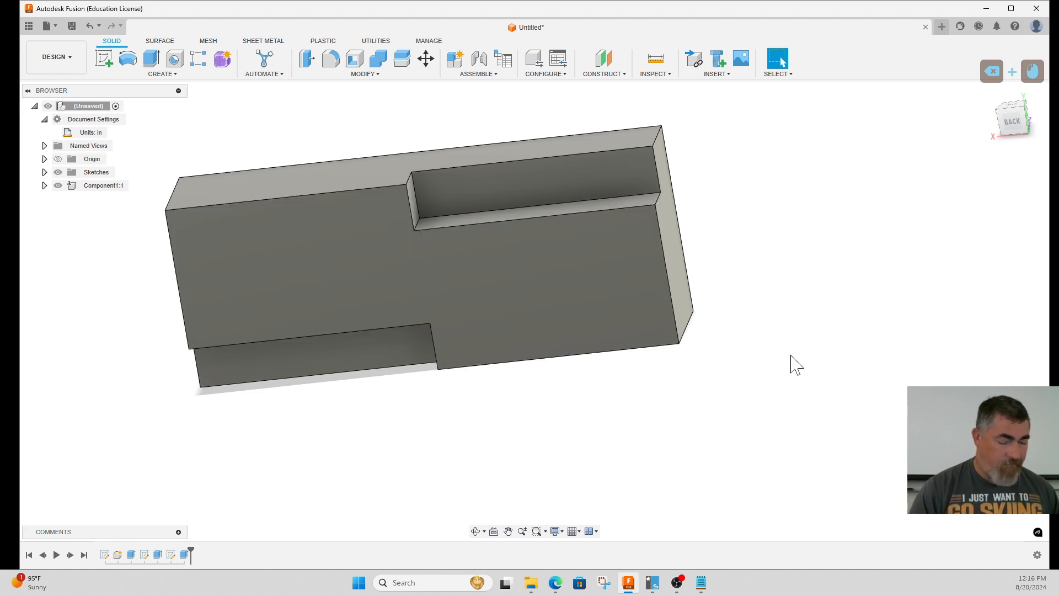
- Create a sketch on the block's end face and project the upper notch's floor face into it with the projection link on
middle_click_drag(795, 365, 870, 345, "shift")
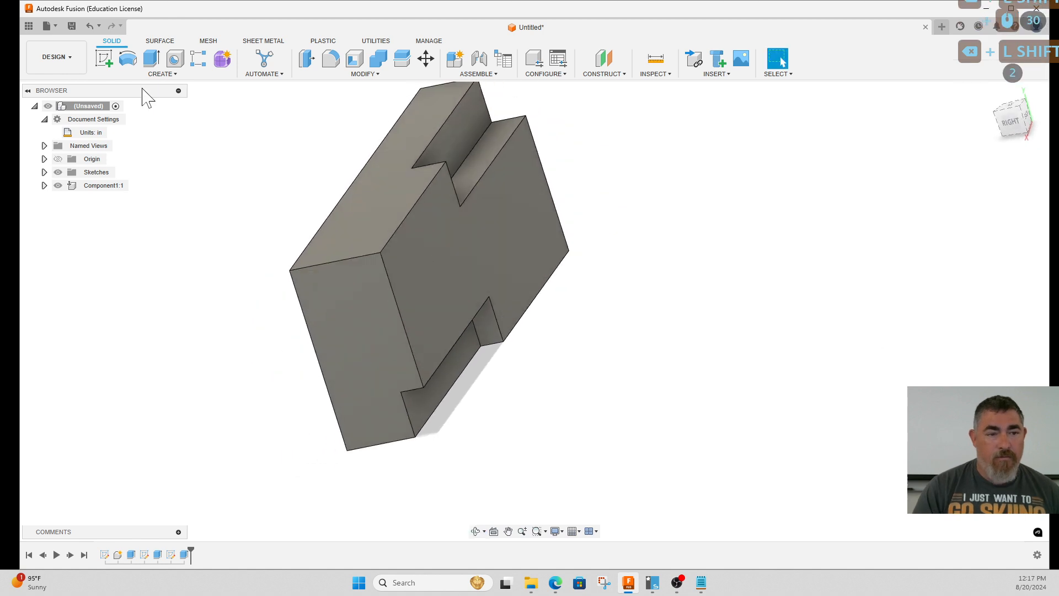
left_click(366, 326)
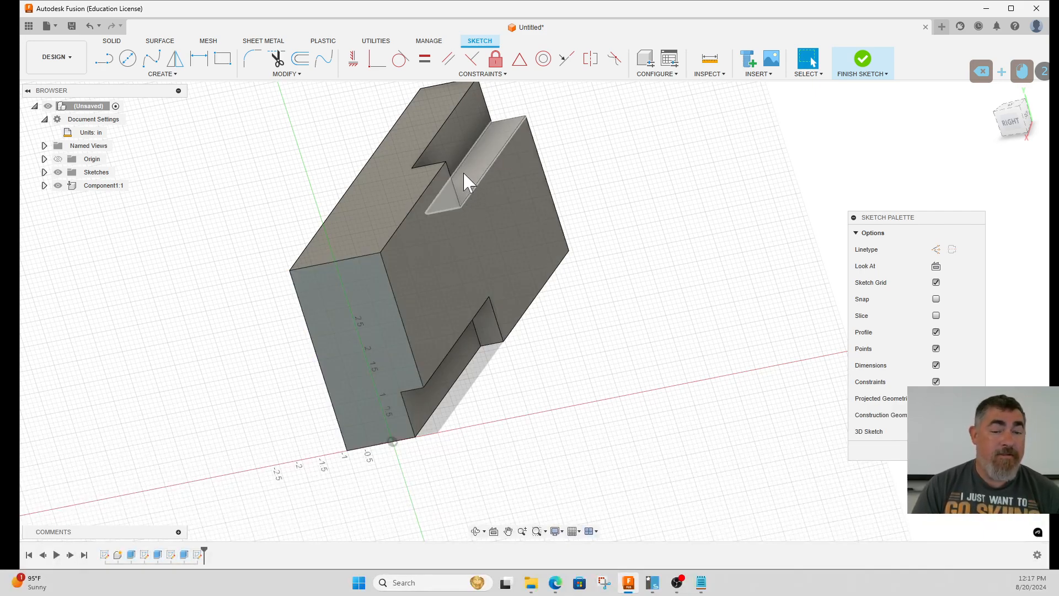
left_click(153, 74)
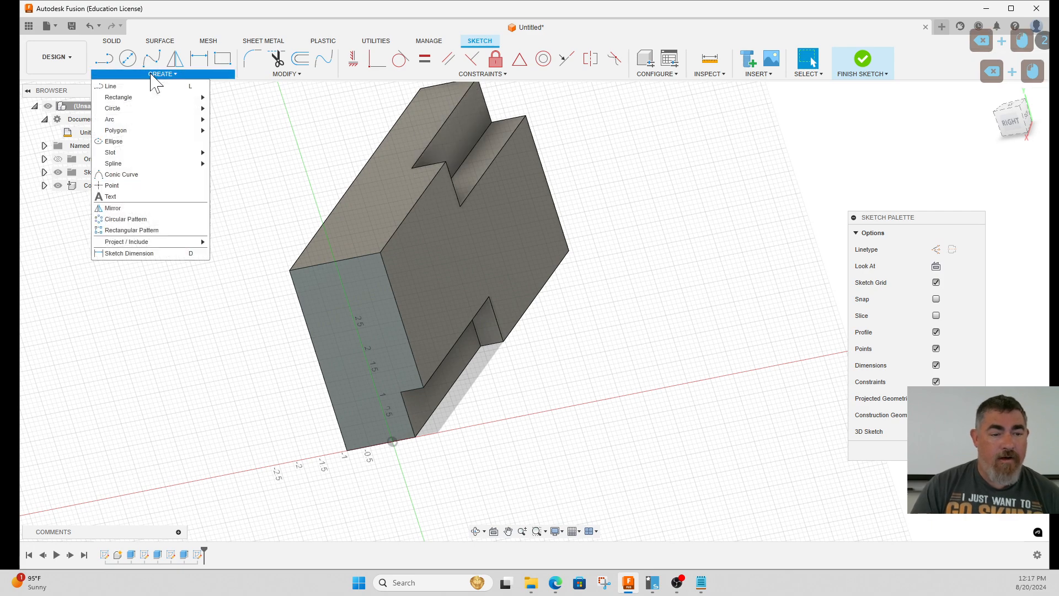
mouse_move(157, 243)
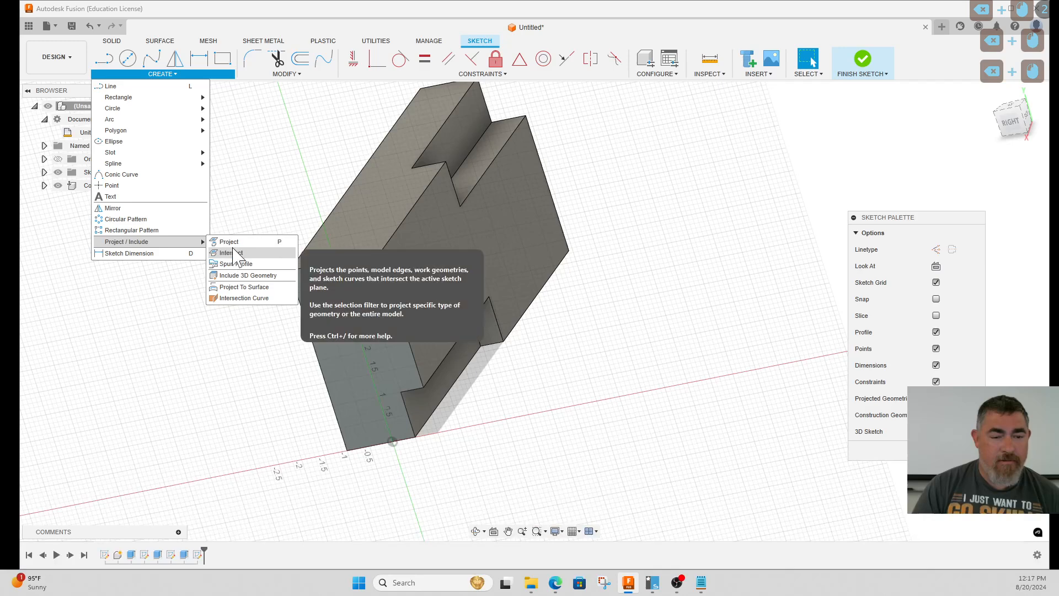
left_click(275, 243)
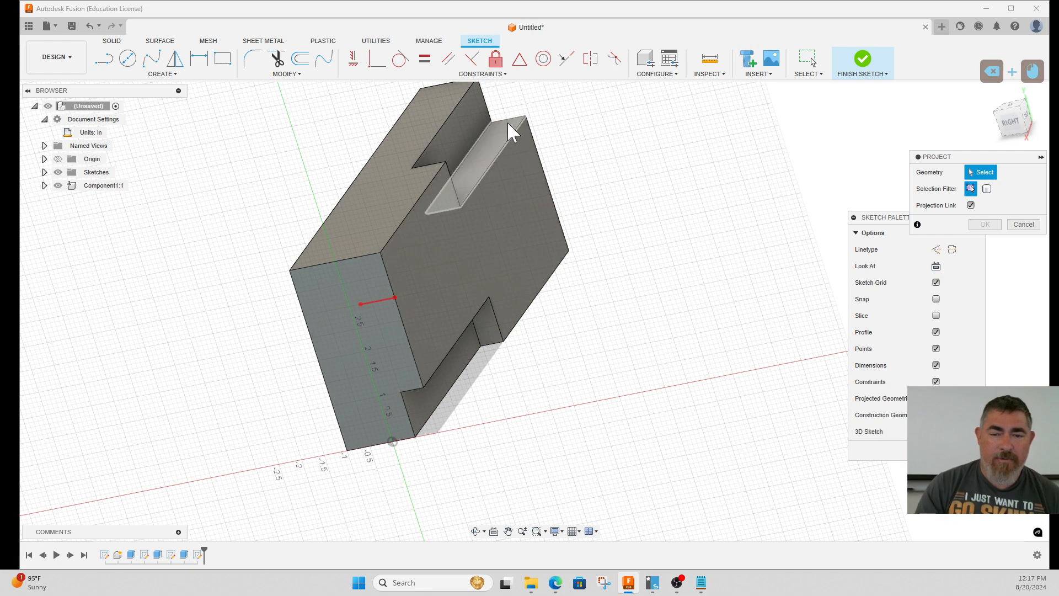
left_click(508, 120)
left_click(985, 224)
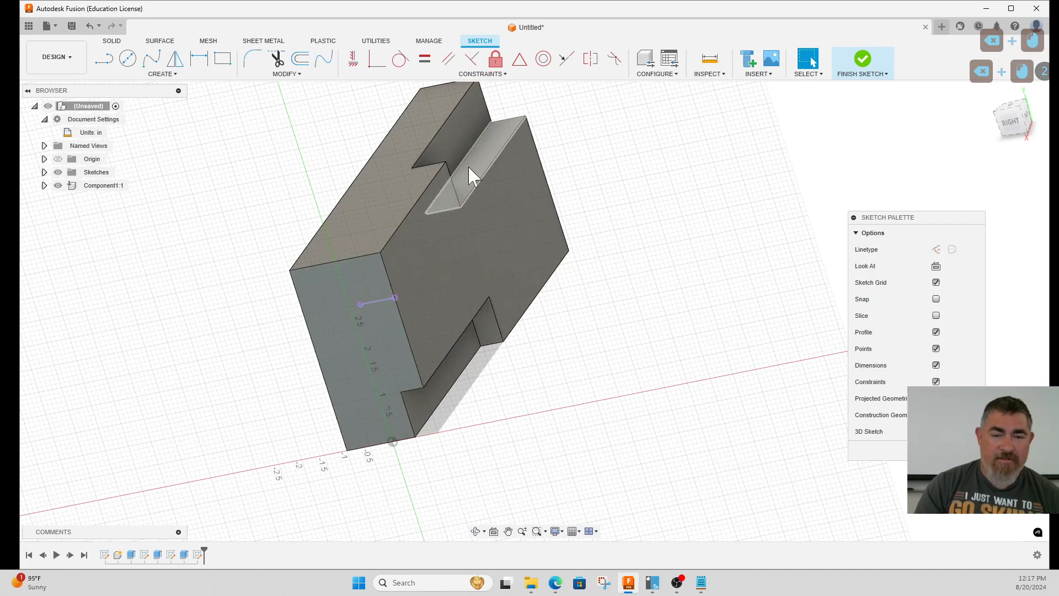
left_click(863, 62)
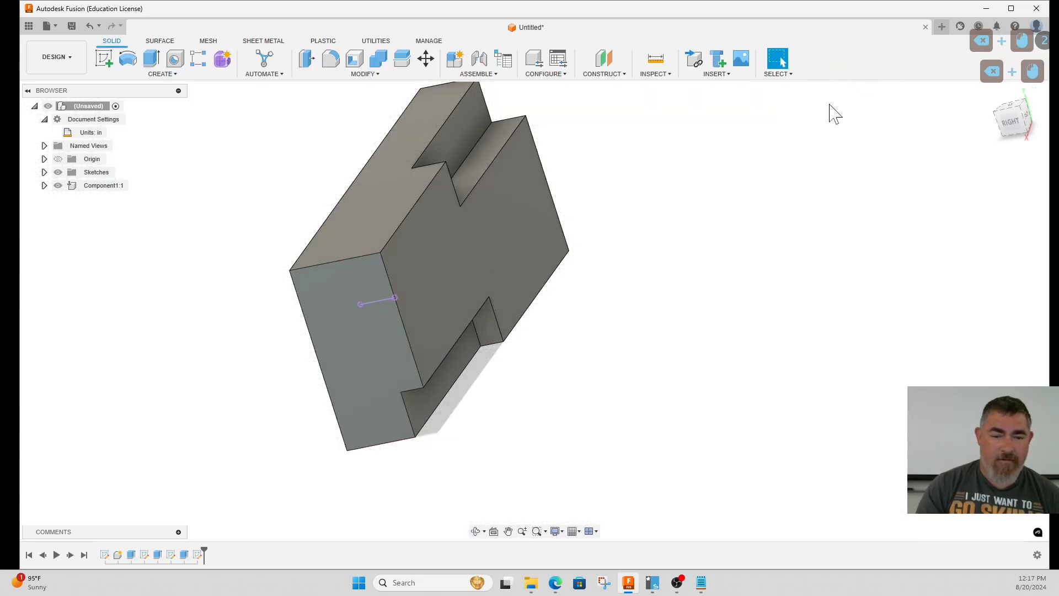
- Edit the upper notch cut and increase its depth so the linked projection updates
double_click(158, 554)
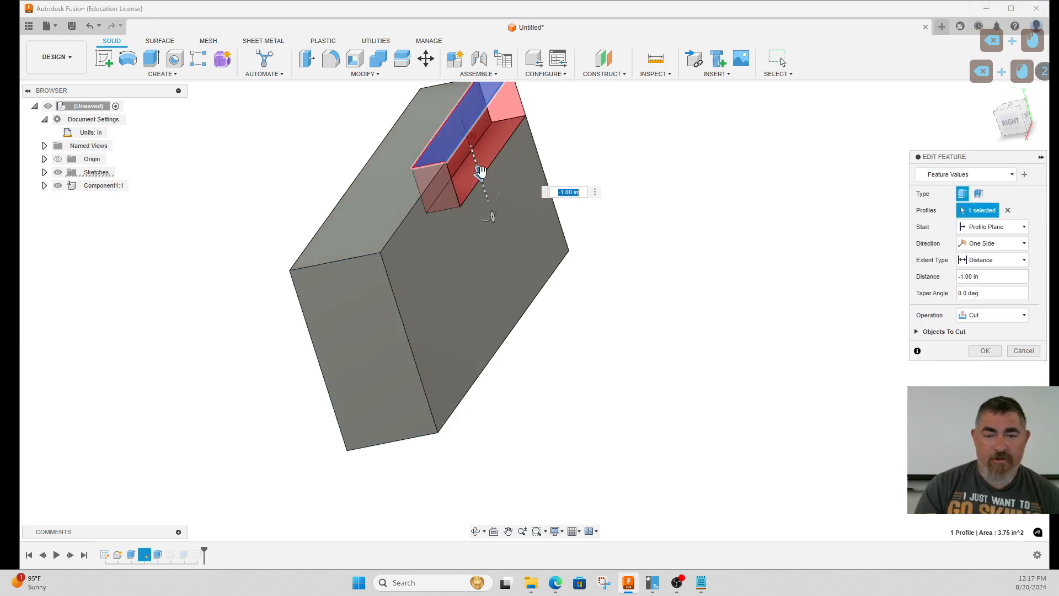
left_click_drag(480, 172, 492, 205)
left_click(984, 351)
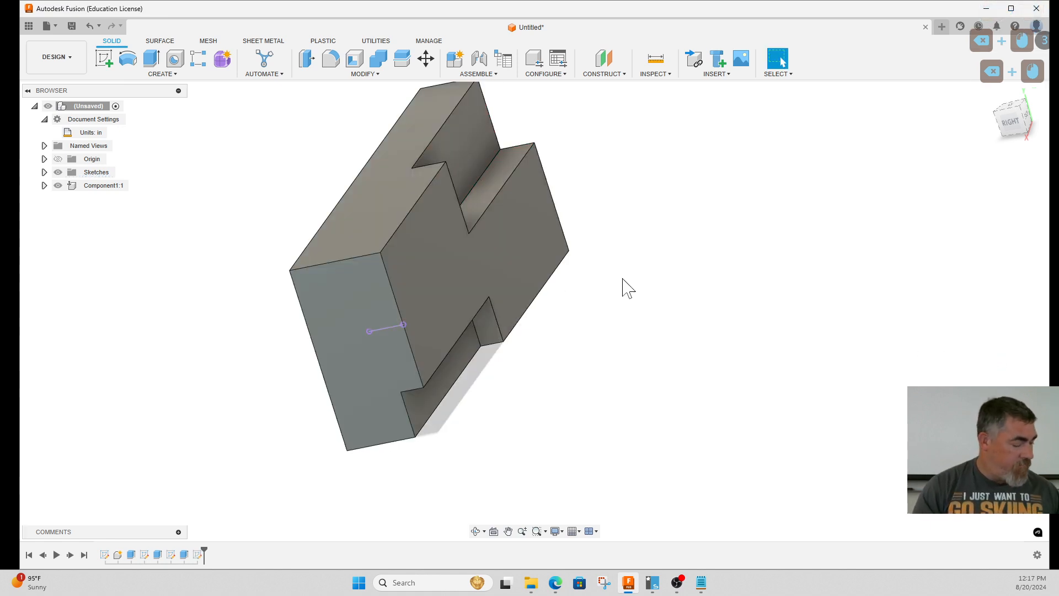
- Edit the end-face sketch and draw a rectangle about 0.75 by 0.62 in from the projected line's inner endpoint to the block's side edge
middle_click_drag(628, 288, 531, 252, "shift")
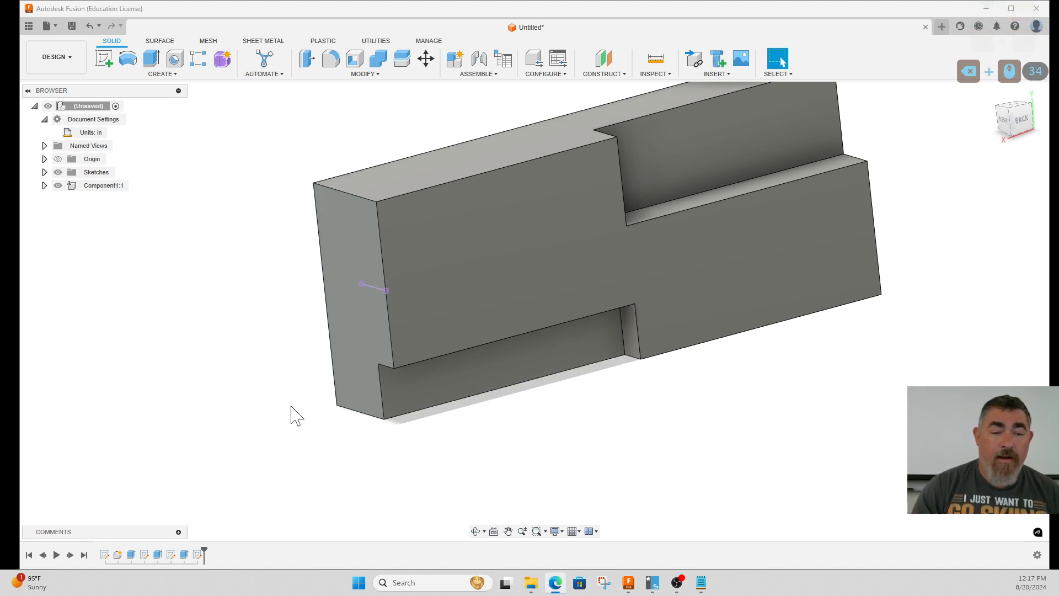
left_click(283, 383)
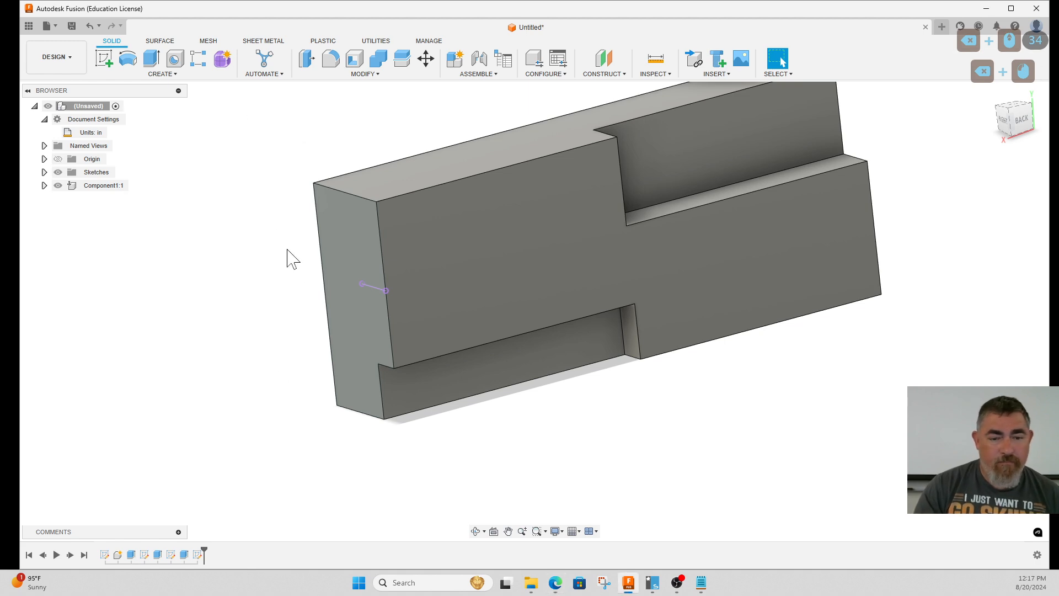
double_click(198, 555)
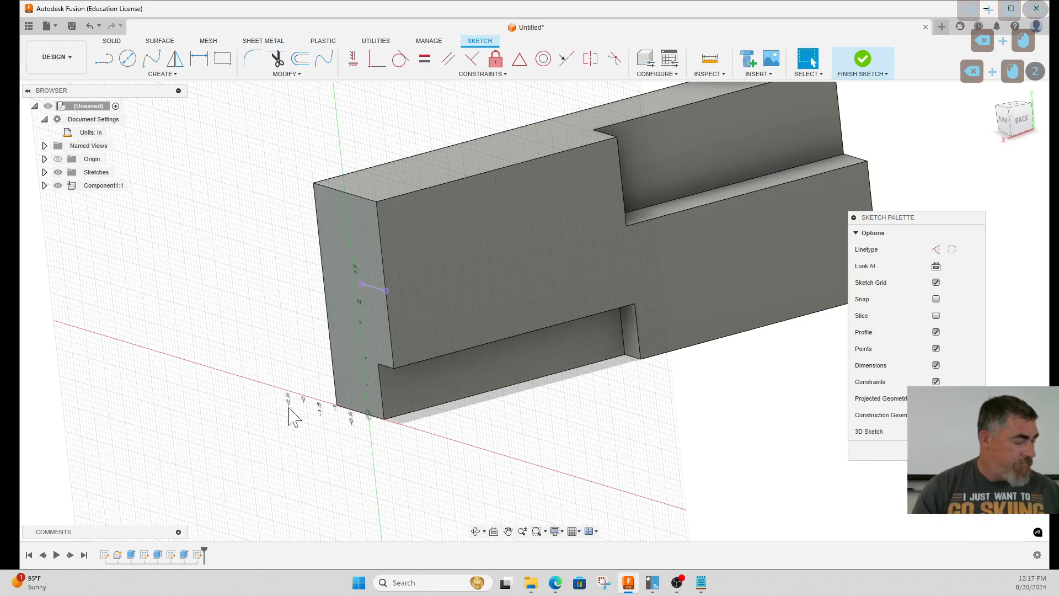
middle_click_drag(288, 429, 361, 290, "shift")
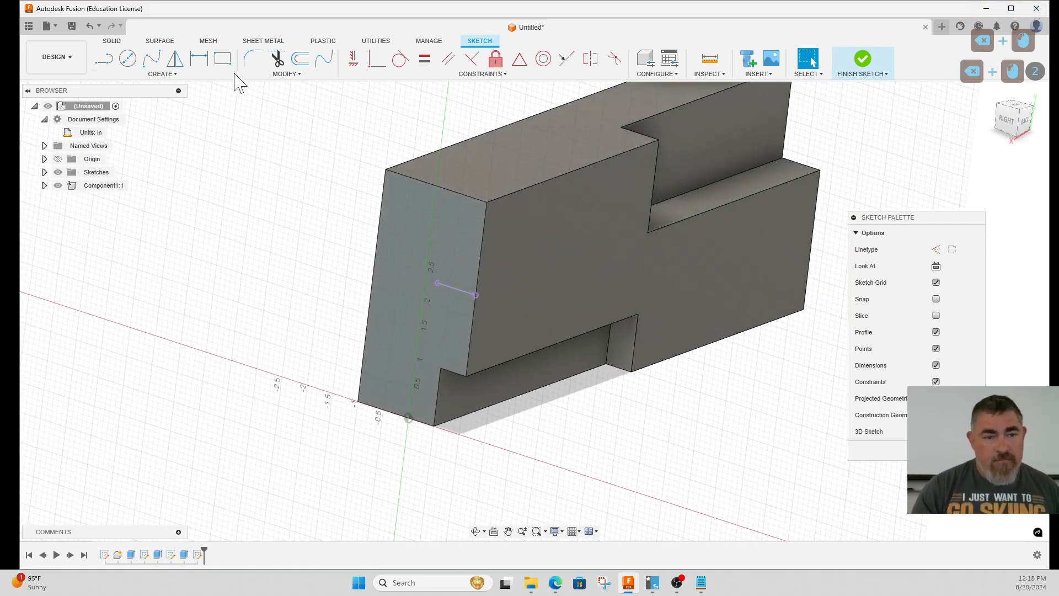
left_click(223, 58)
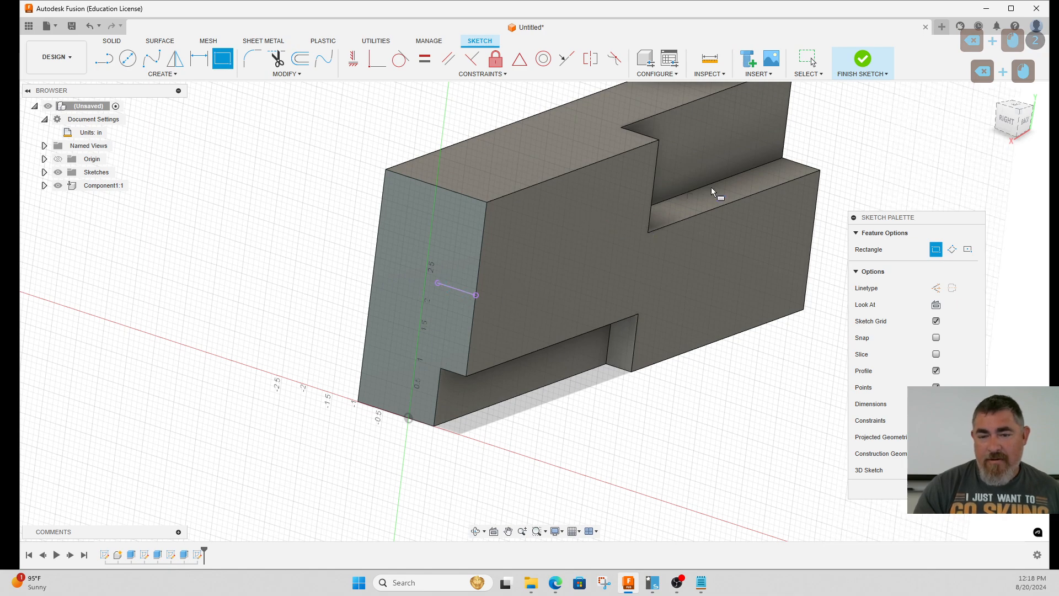
left_click(437, 283)
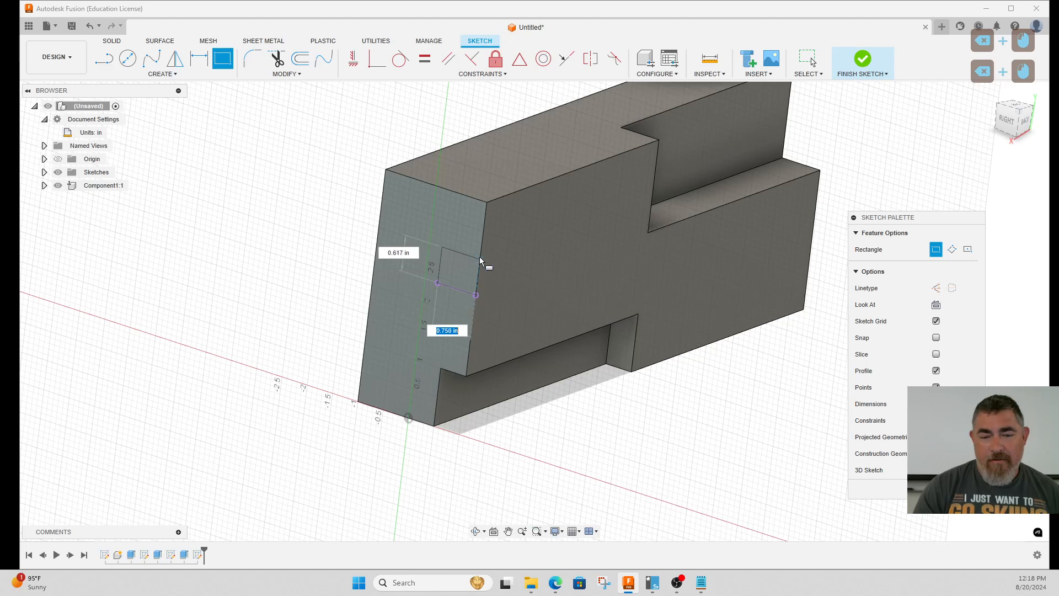
- Set the end-face rectangle's height to 0.5 in and finish the sketch
key("d")
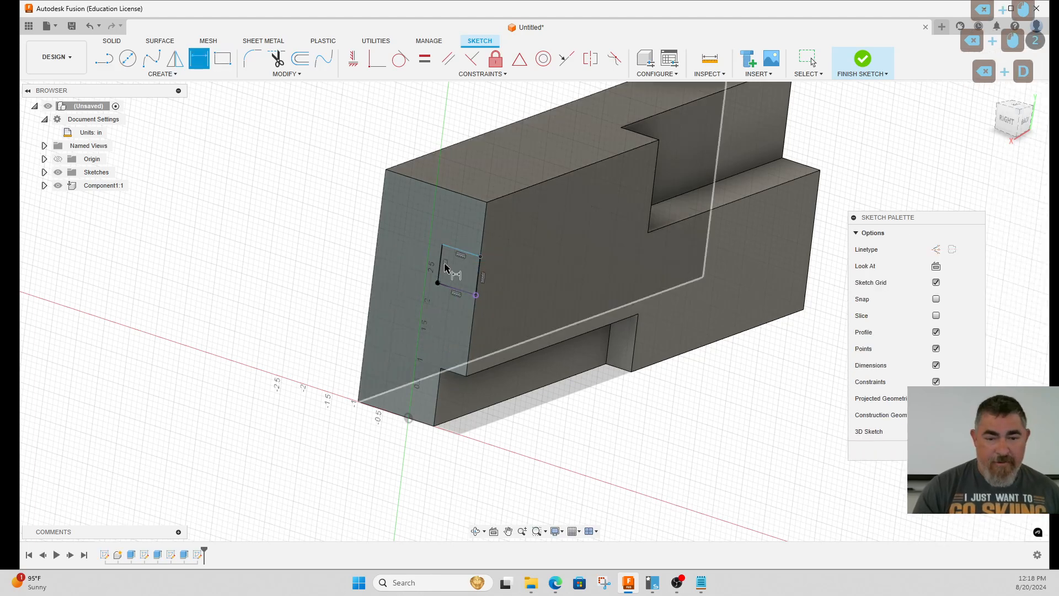
left_click(439, 265)
left_click(353, 262)
type(".5")
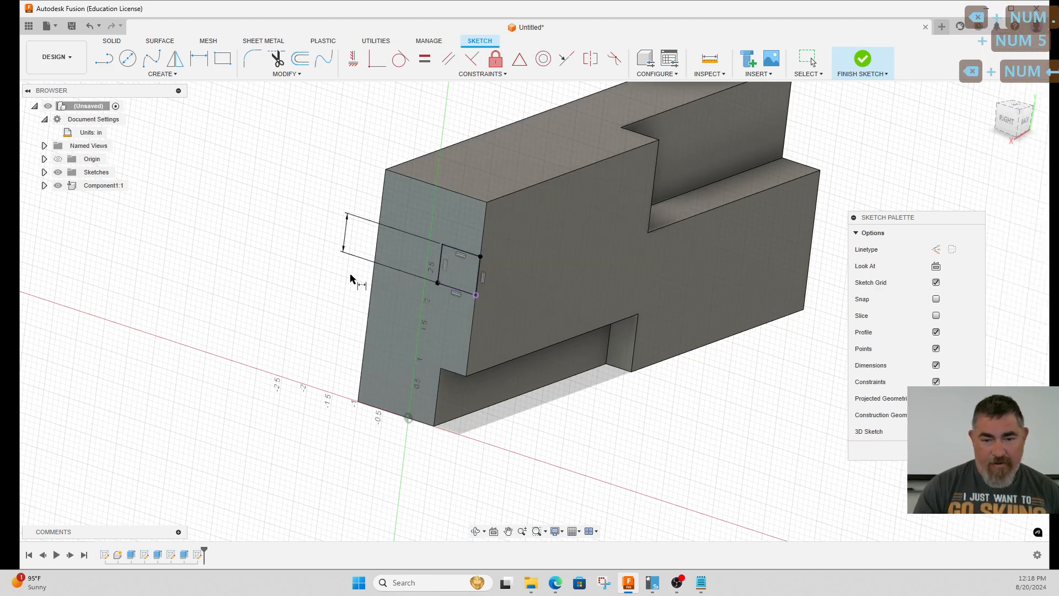
key("Return")
left_click(863, 61)
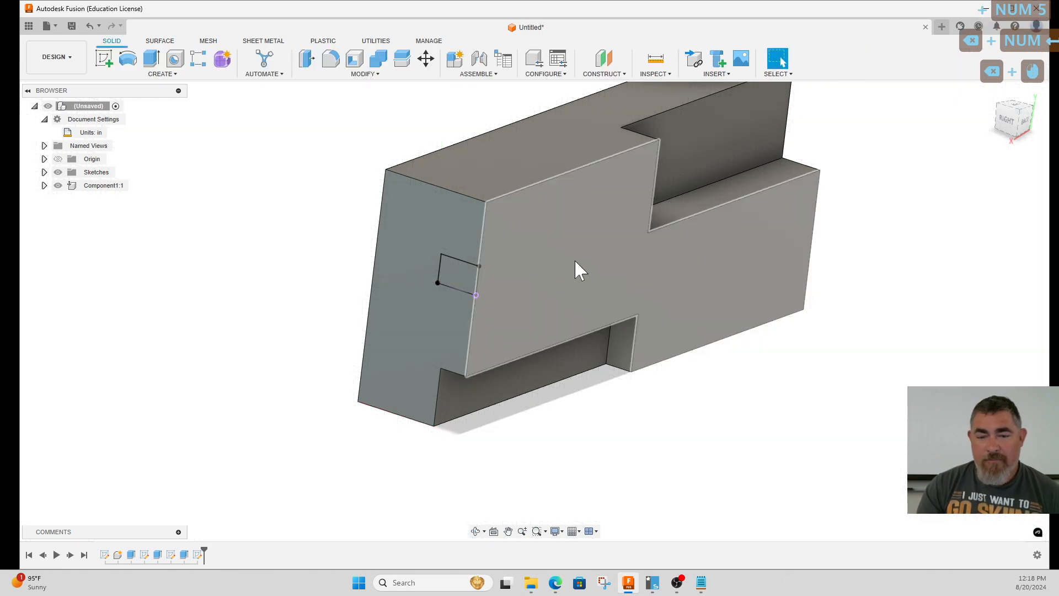
- Extrude the end-face rectangle as a cut with a distance of -0.5 in, starting at an offset of -1 in from the profile plane
left_click(152, 57)
left_click(460, 278)
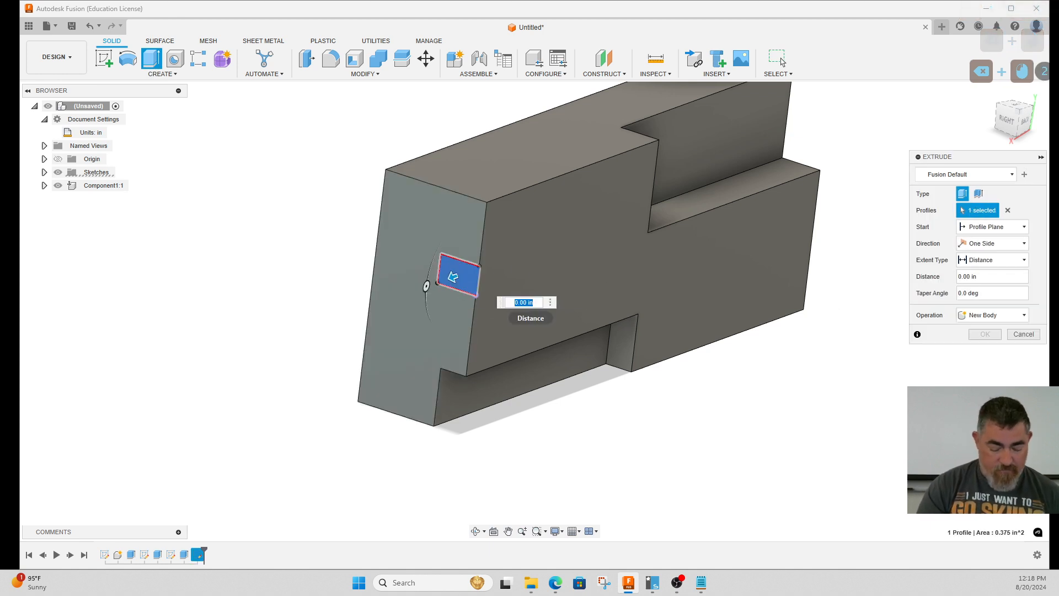
type("-.5")
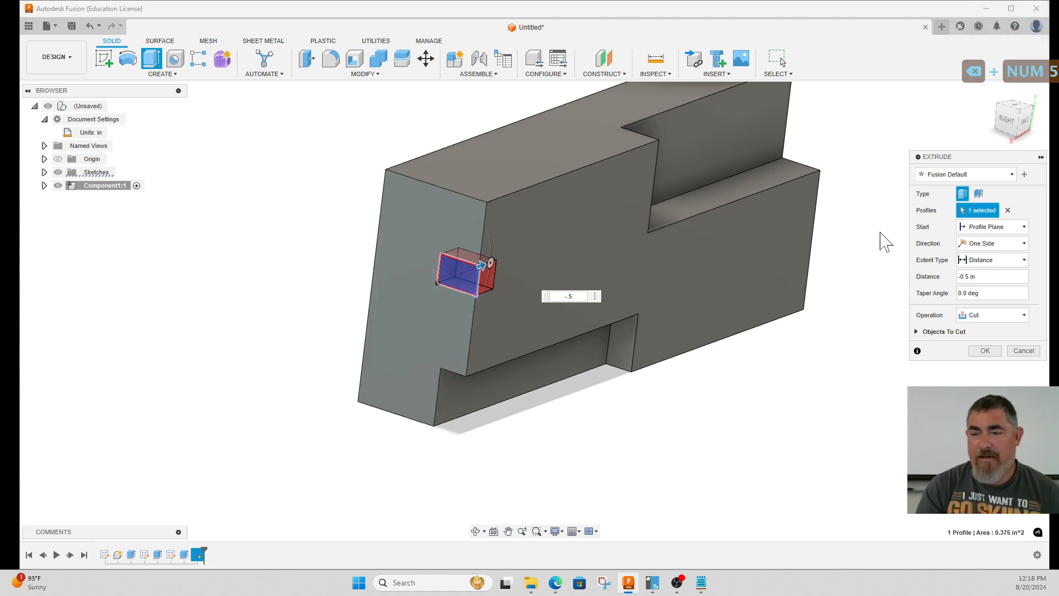
left_click(985, 228)
left_click(986, 228)
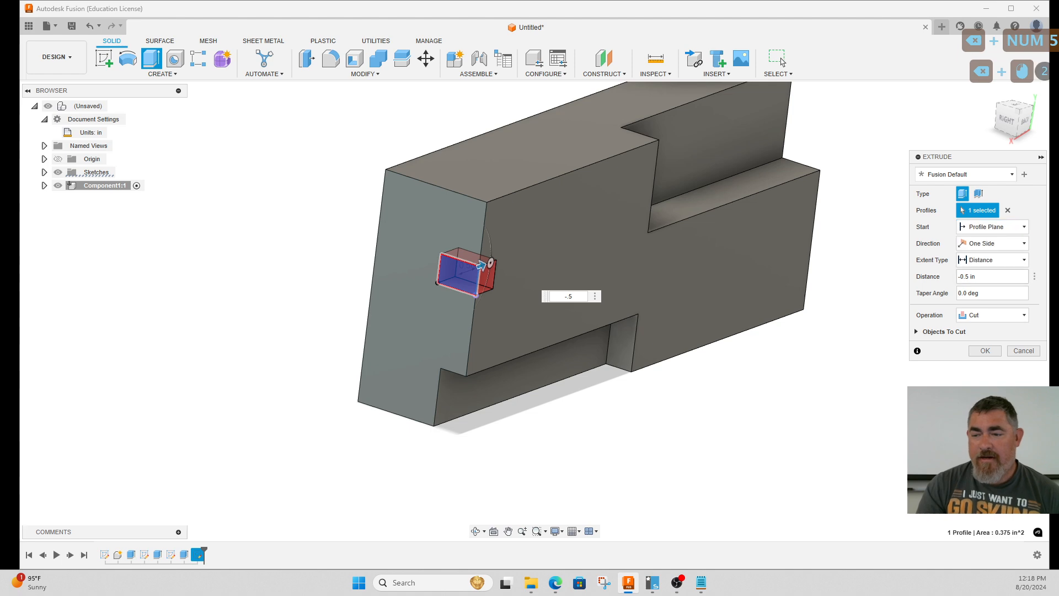
left_click(995, 268)
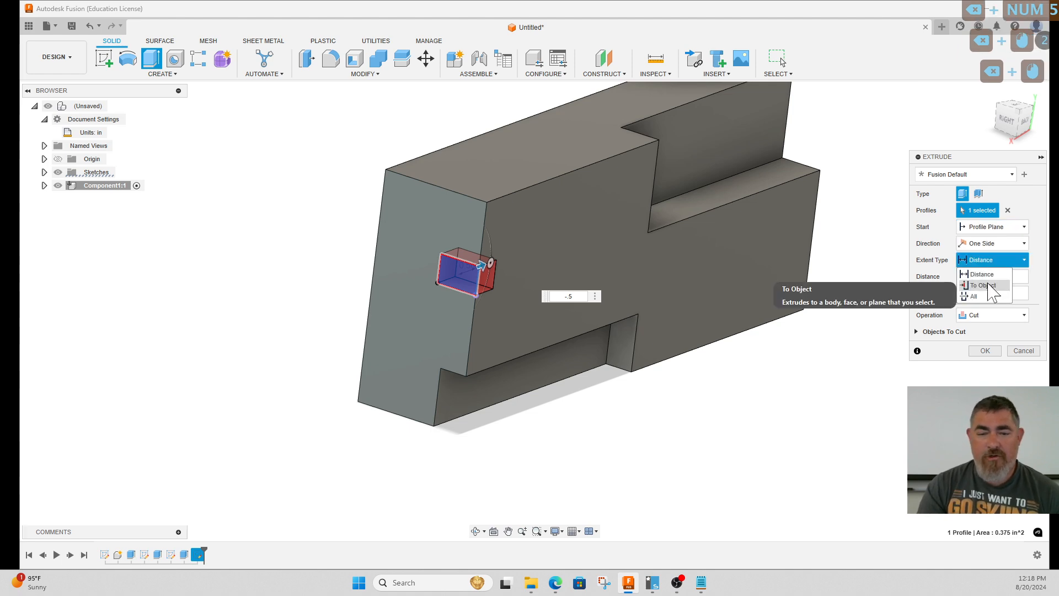
left_click(990, 227)
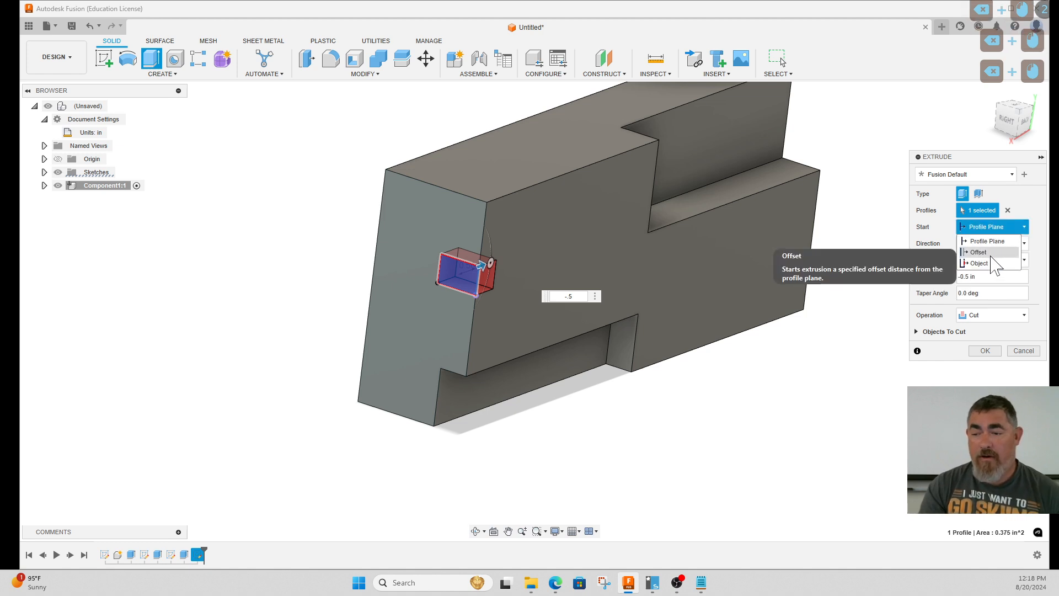
left_click(992, 254)
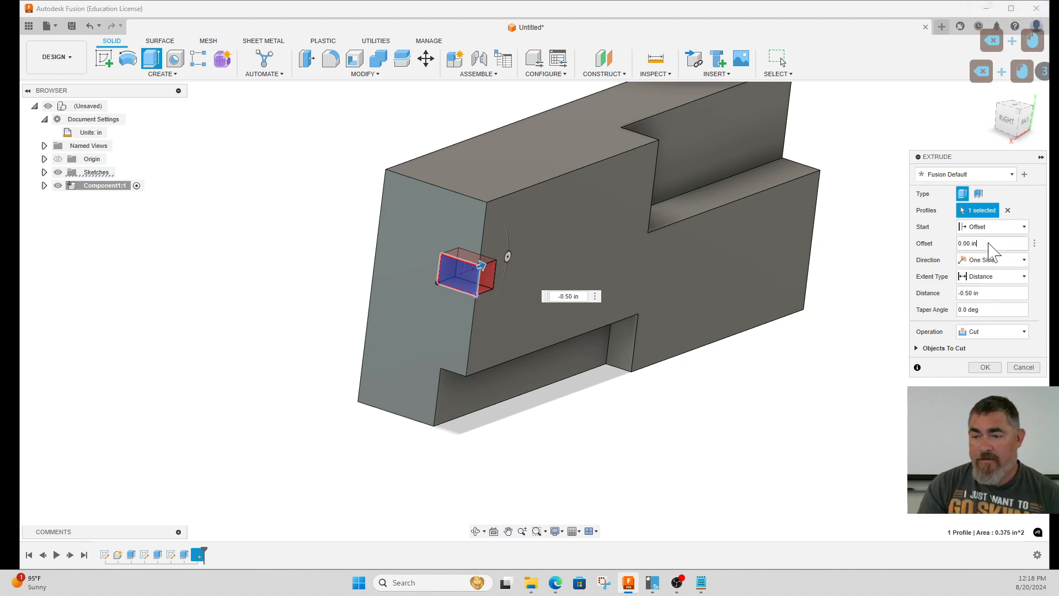
type("-1")
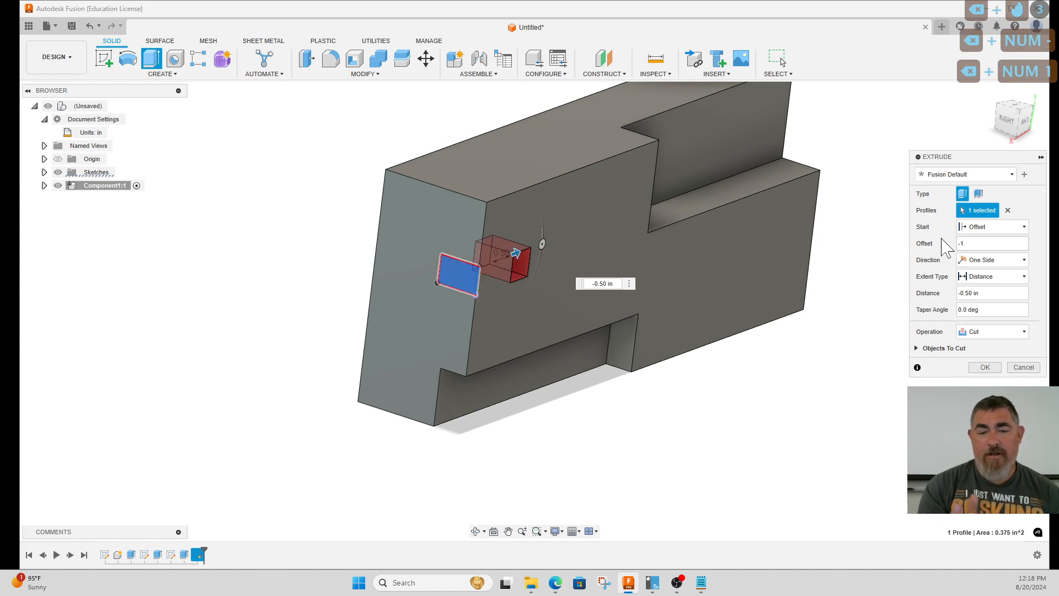
left_click(984, 367)
- Measure the distance from the block's end face to the pocket's nearest corner and the length of the pocket's lower edge
left_click(462, 266)
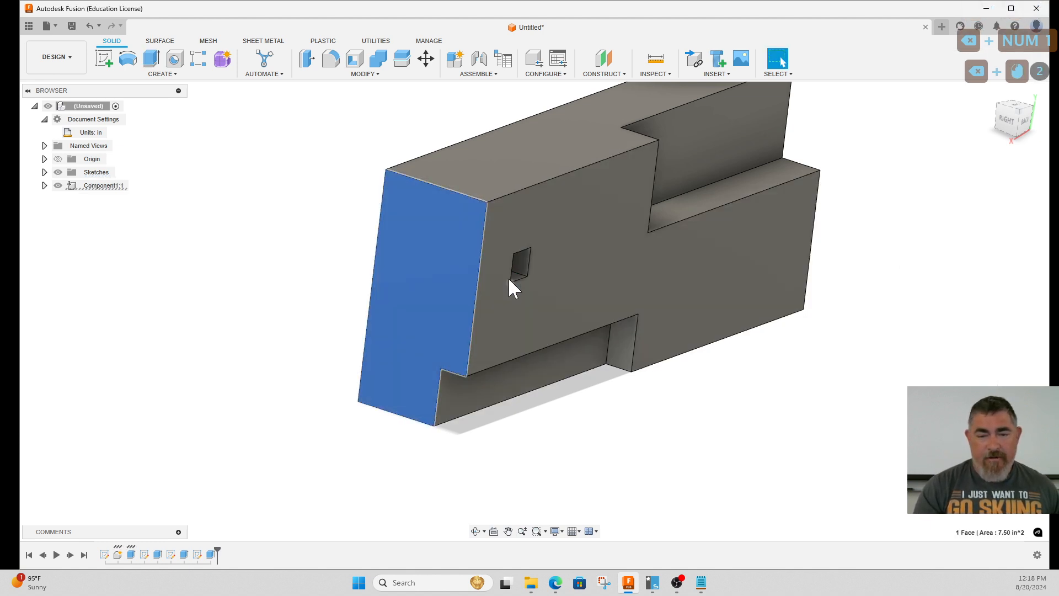
left_click(511, 281, "ctrl")
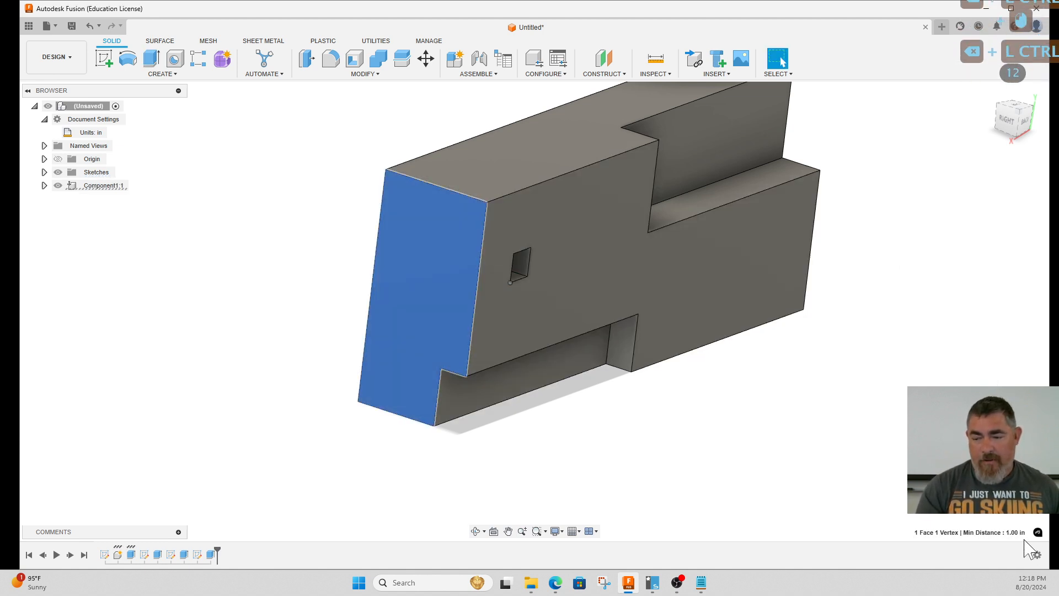
left_click(705, 420)
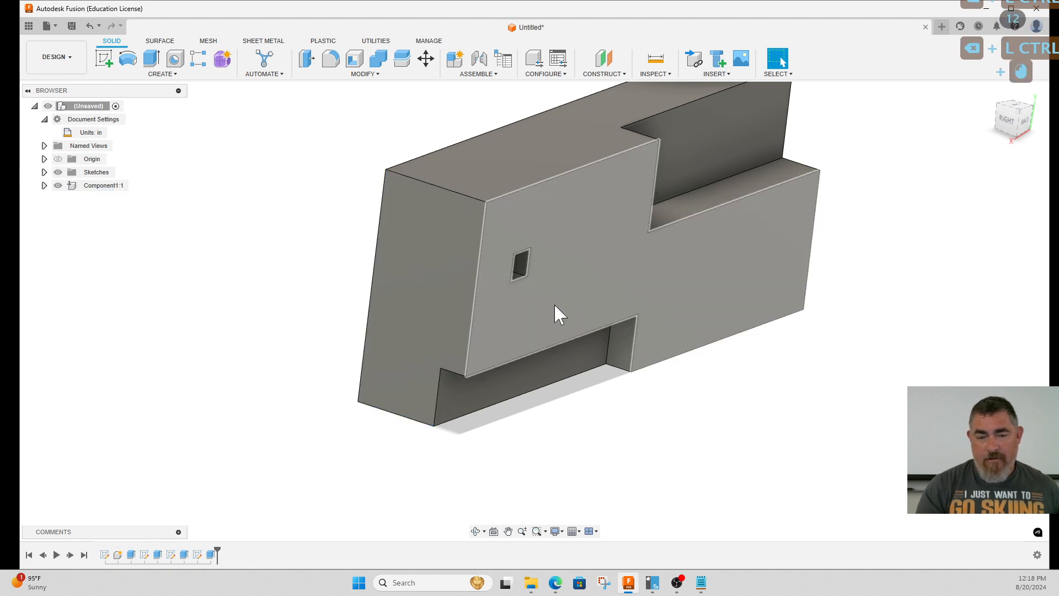
left_click(524, 276)
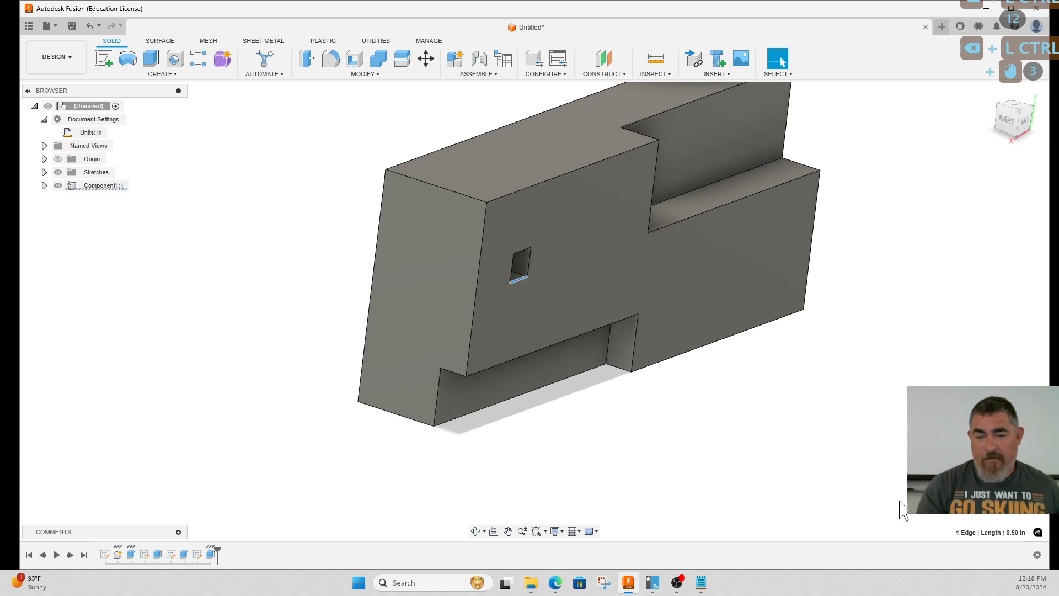
middle_click_drag(754, 479, 729, 473, "shift")
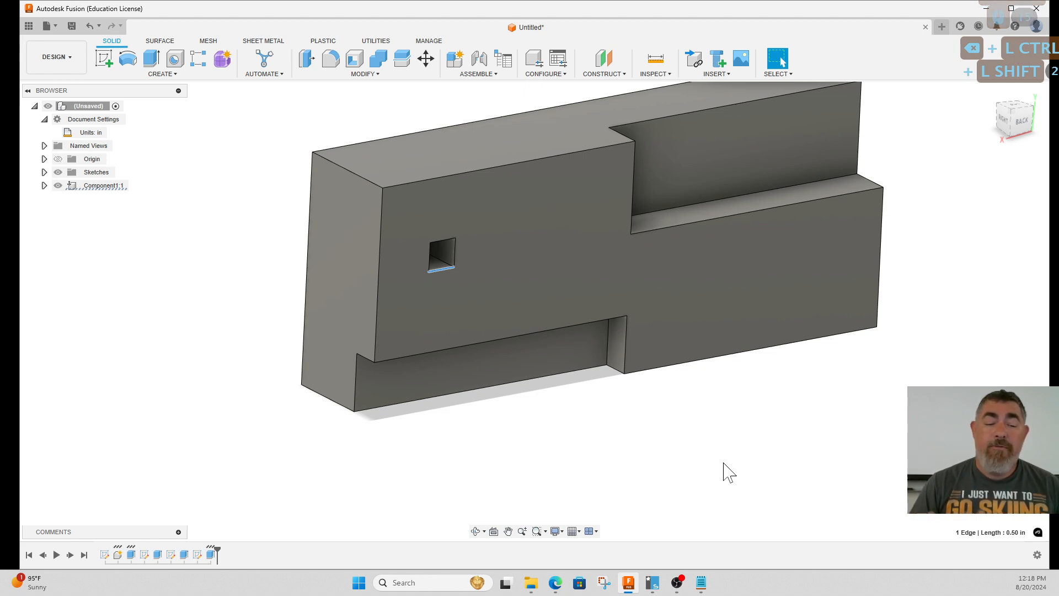
left_click(213, 323)
- Create a sketch on the origin plane running lengthwise through the middle of the block
scroll(213, 323, "down", 2)
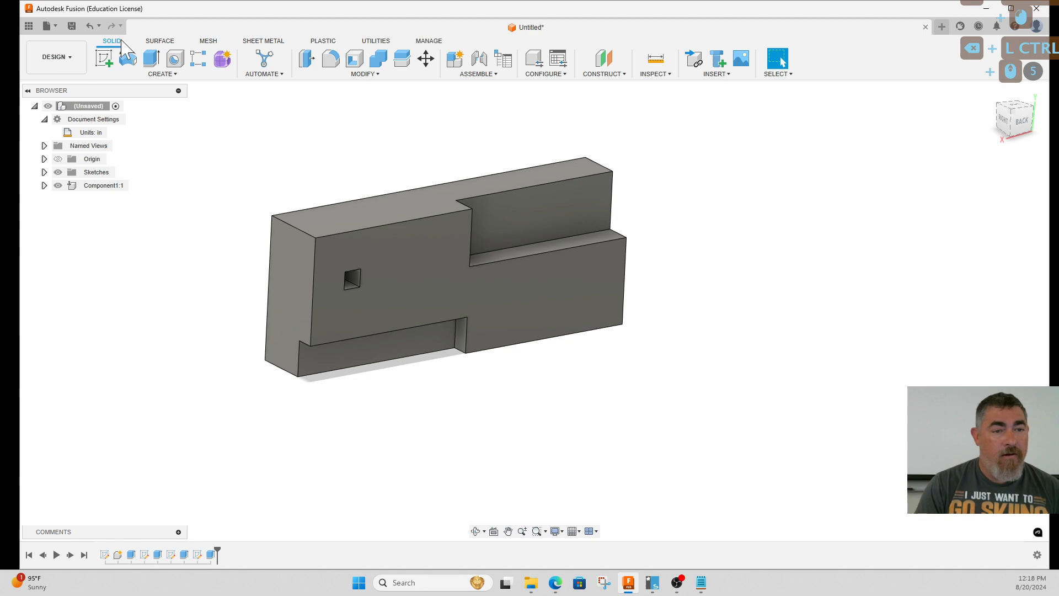
left_click(104, 58)
scroll(421, 354, "up", 3)
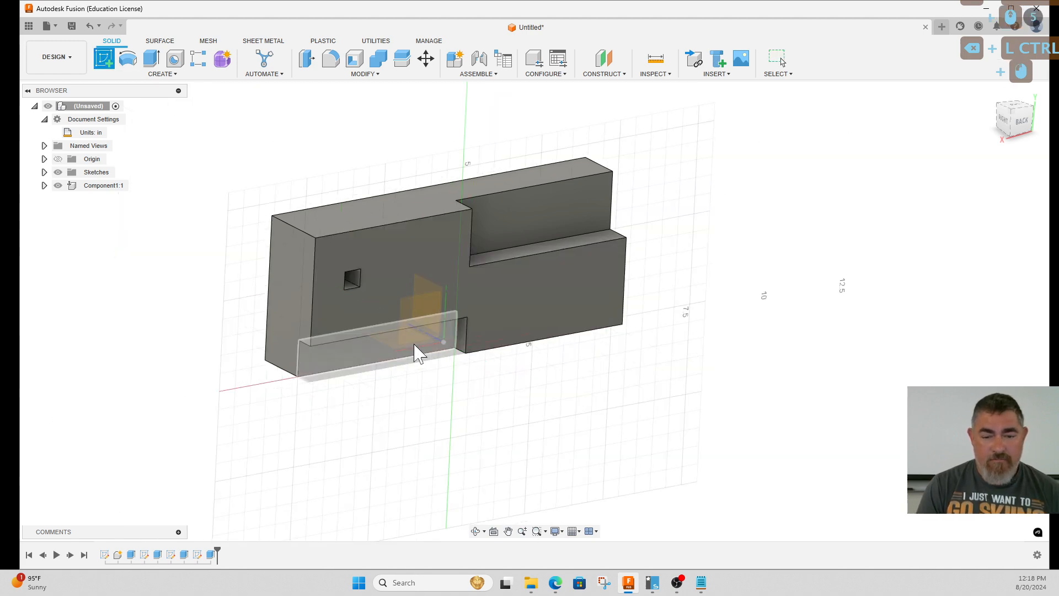
scroll(428, 354, "down", 10)
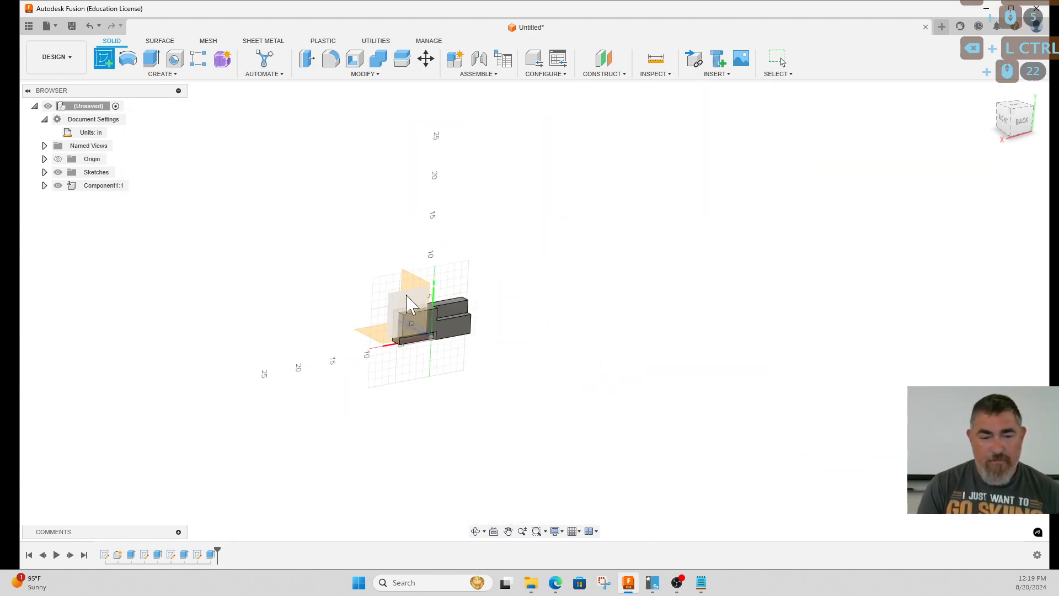
left_click(430, 343)
scroll(408, 347, "up", 10)
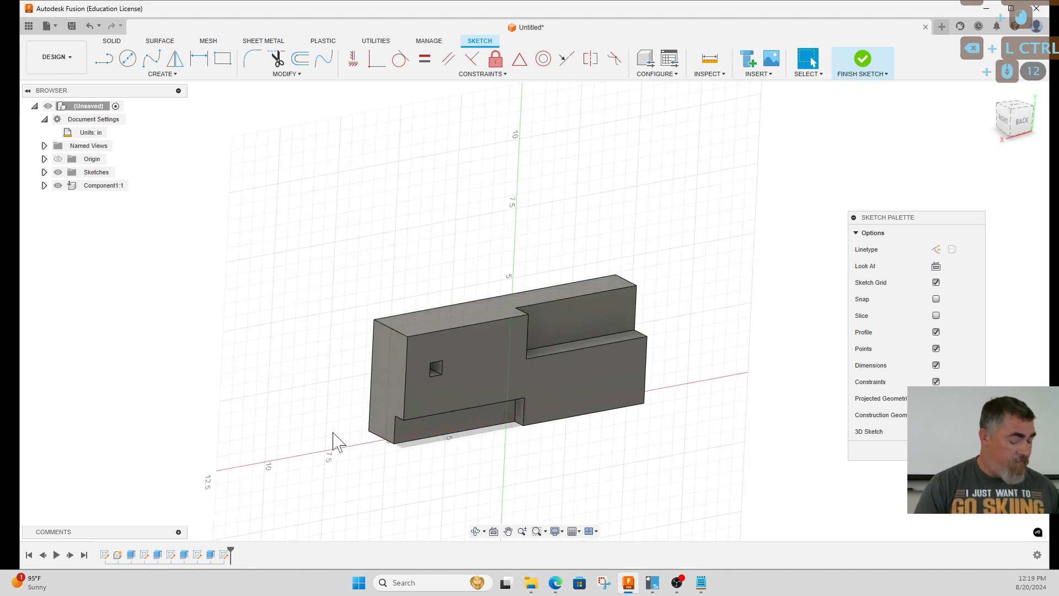
mouse_move(338, 440)
middle_mouse_down("shift")
mouse_move(350, 416)
mouse_move(384, 396)
mouse_move(331, 433)
middle_mouse_up("shift")
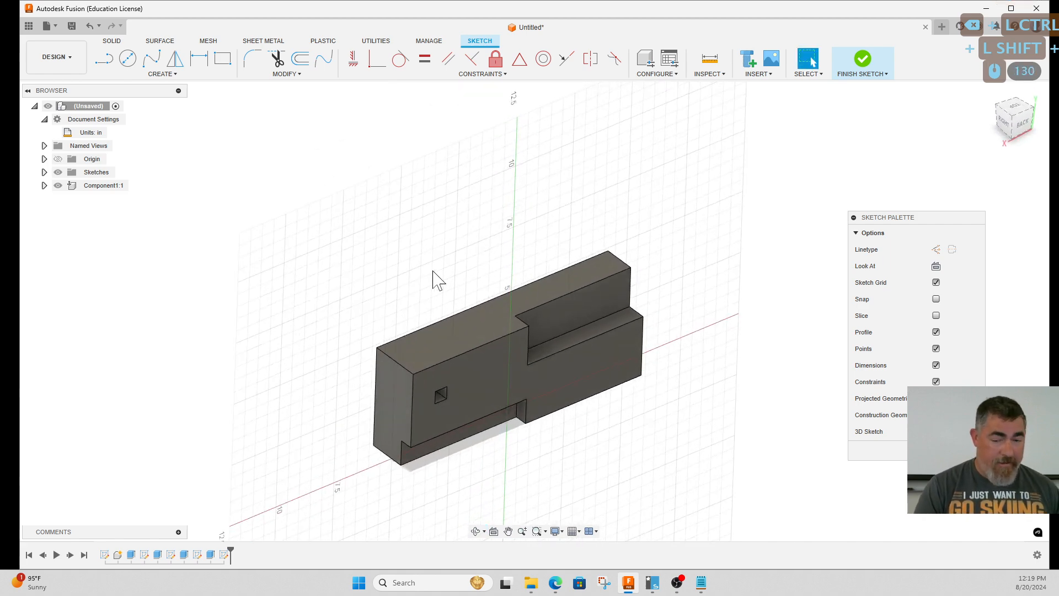
- Project the end face's upper edge with the projection link on and draw a rectangle starting from the projected point
key("p")
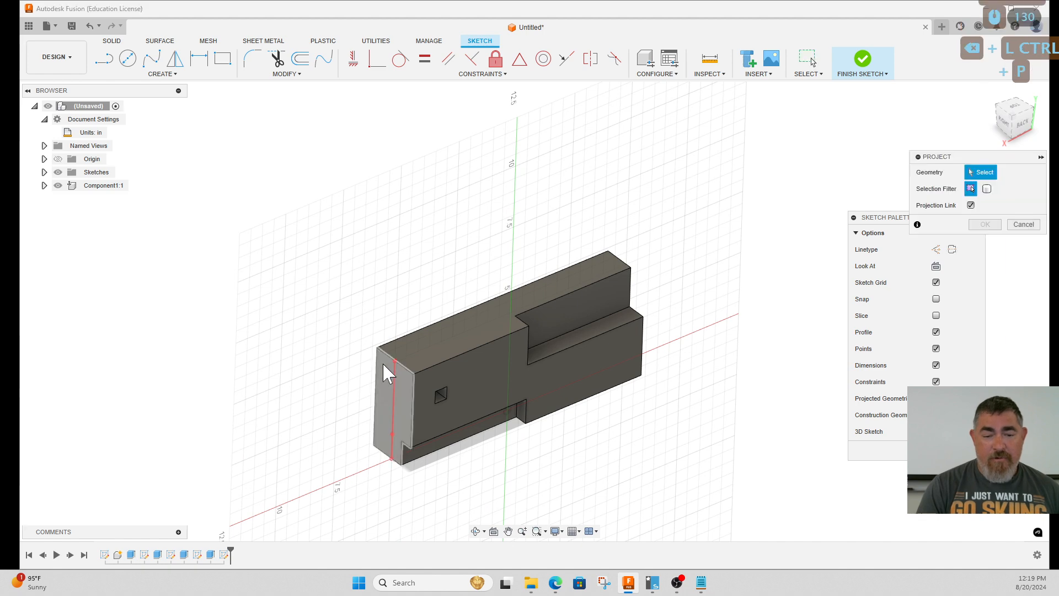
left_click(405, 364)
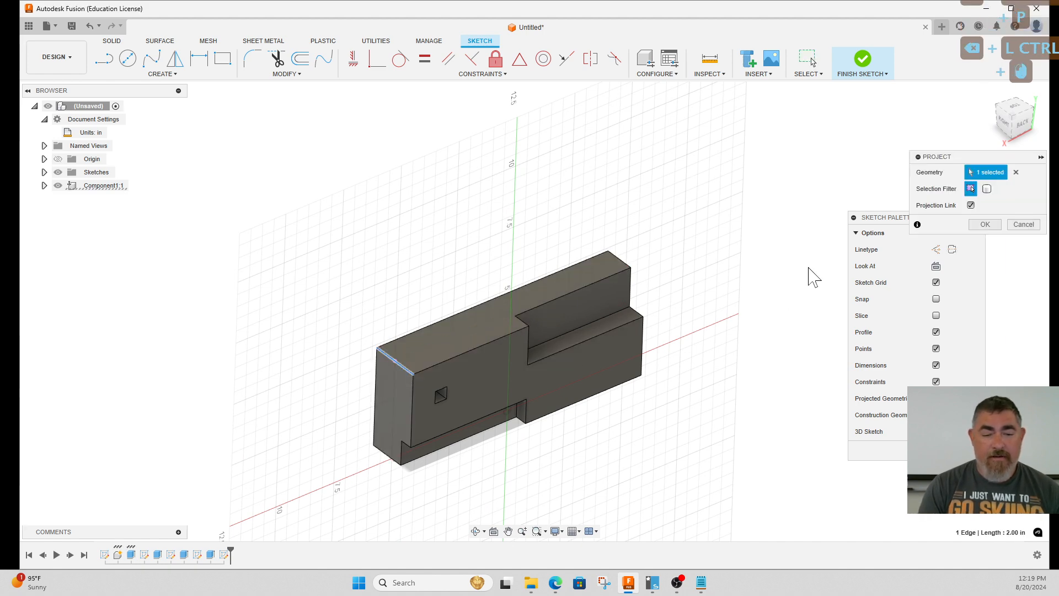
left_click(985, 224)
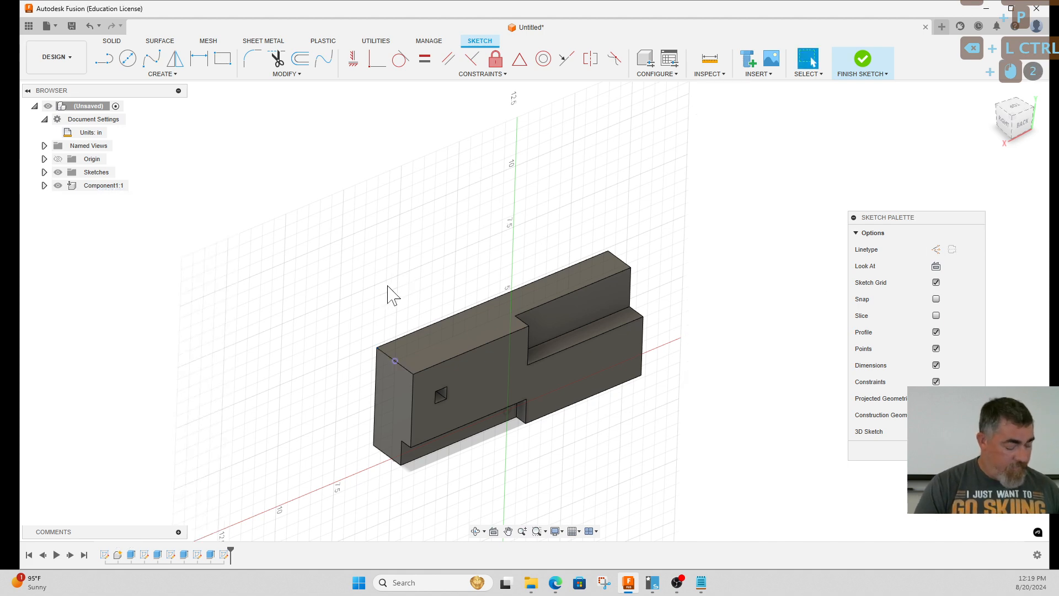
key("r")
left_click(394, 361)
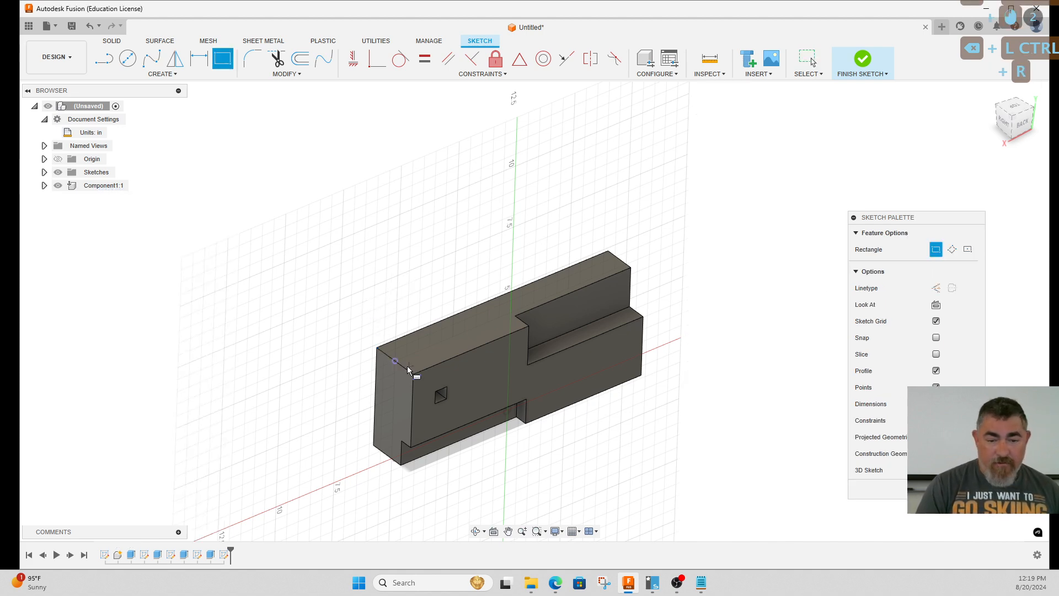
left_click(440, 373)
key("Escape")
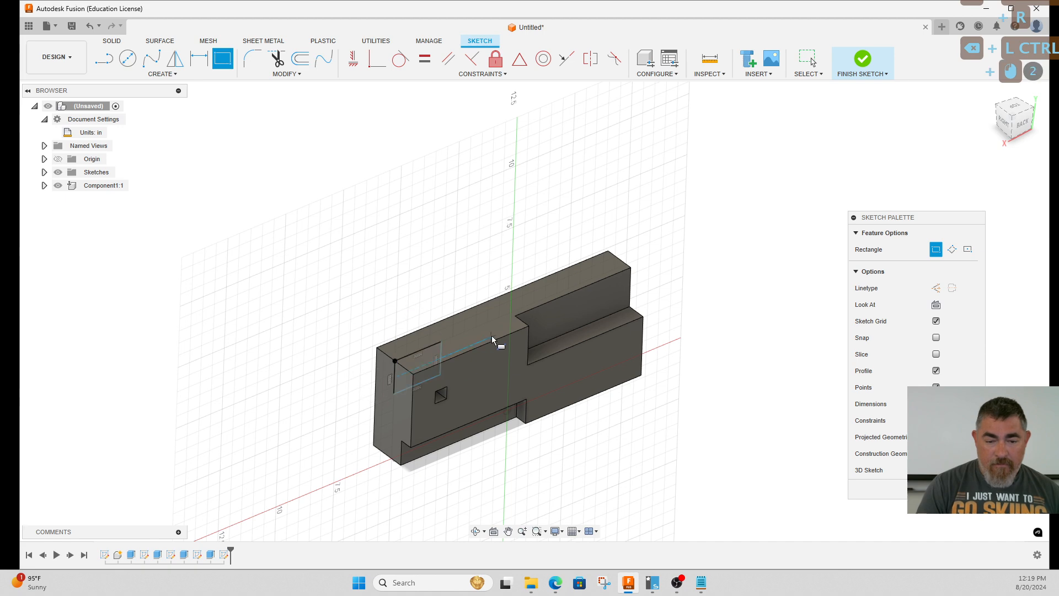
- Dimension the mid-plane rectangle to 1.5 in along the block and 1 in high
key("d")
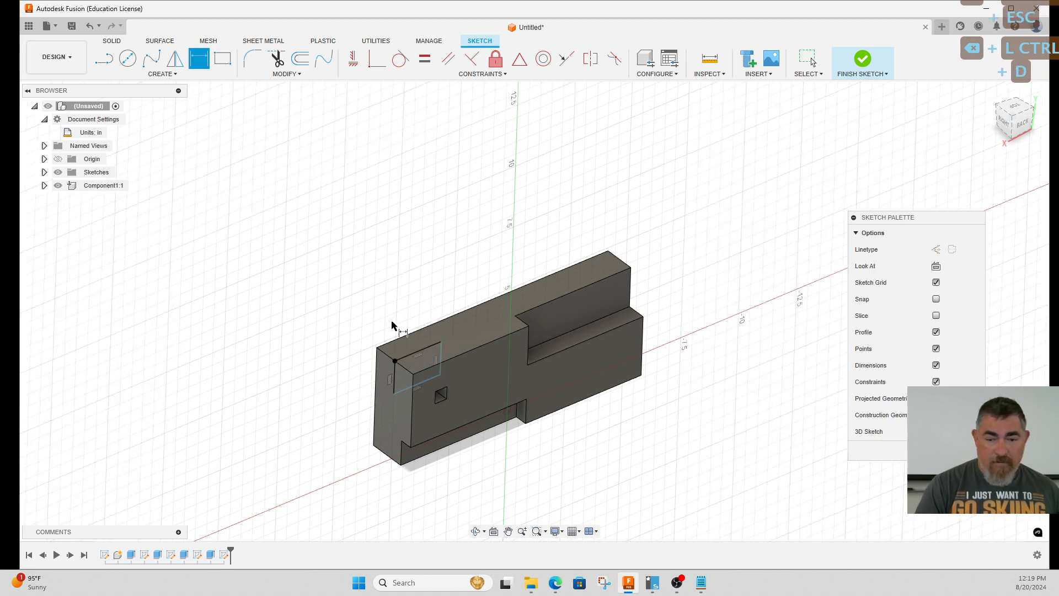
left_click(421, 353)
left_click(417, 301)
type("1.5")
key("Return")
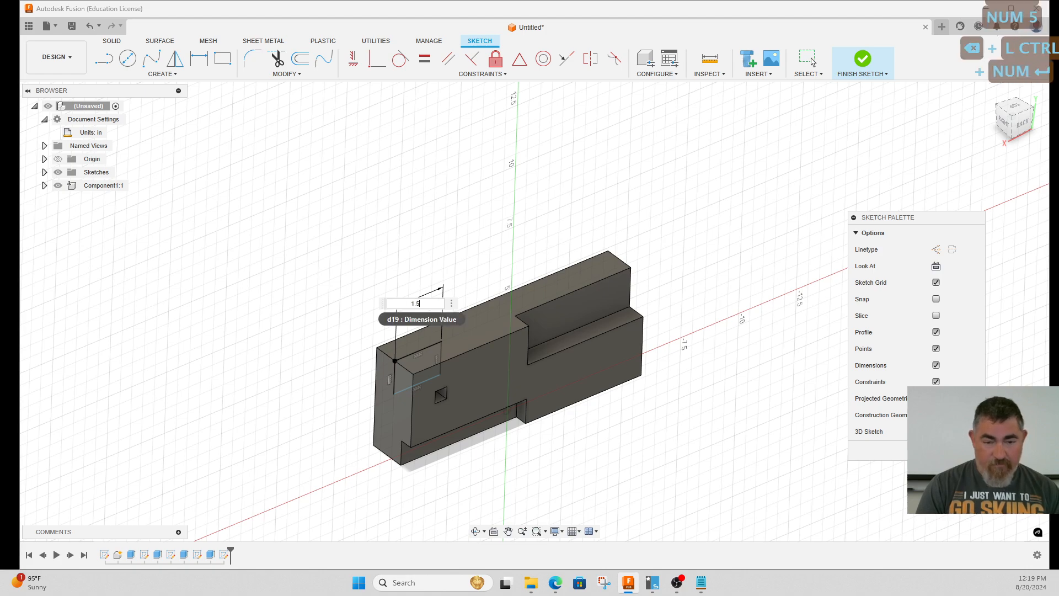
left_click(398, 377)
left_click(278, 380)
type("1")
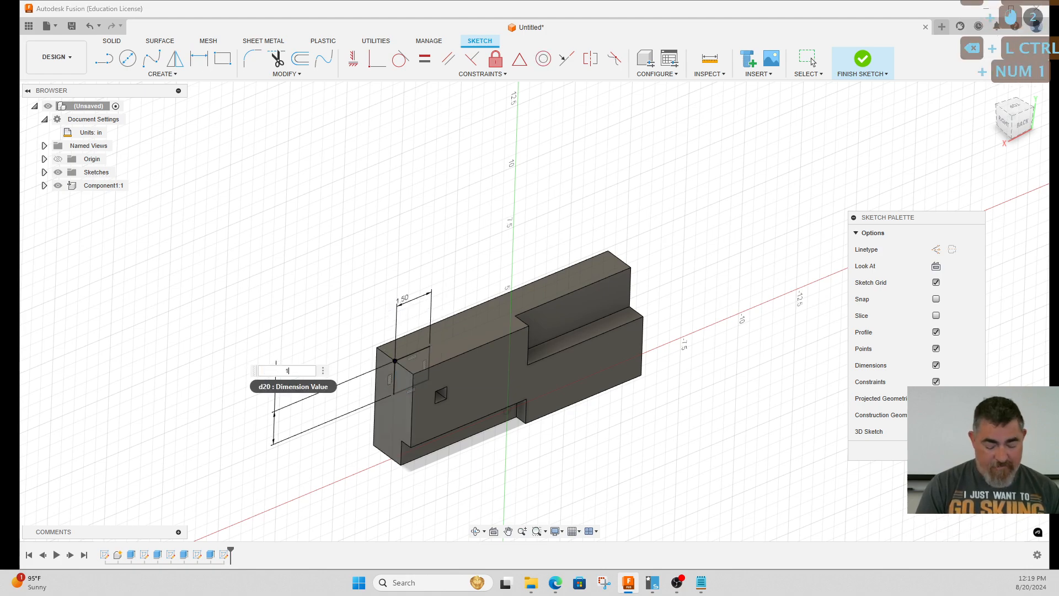
key("Return")
scroll(419, 369, "up", 5)
mouse_move(472, 238)
middle_mouse_down("shift")
mouse_move(428, 195)
mouse_move(500, 232)
mouse_move(464, 213)
middle_mouse_up("shift")
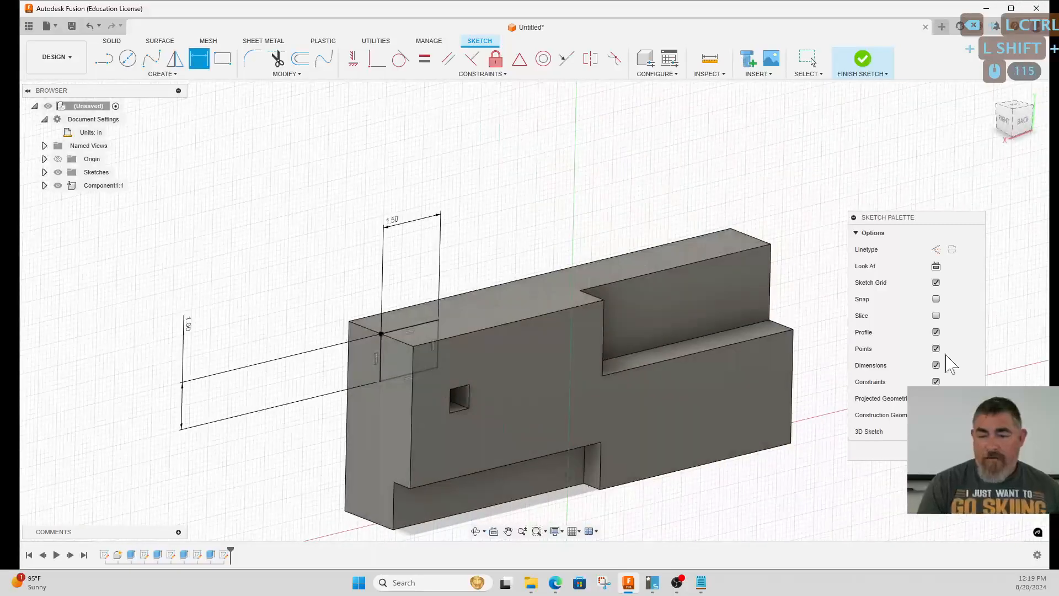
- Slice the model at the sketch plane to expose the rectangle inside the block, and finish the sketch
left_click(936, 316)
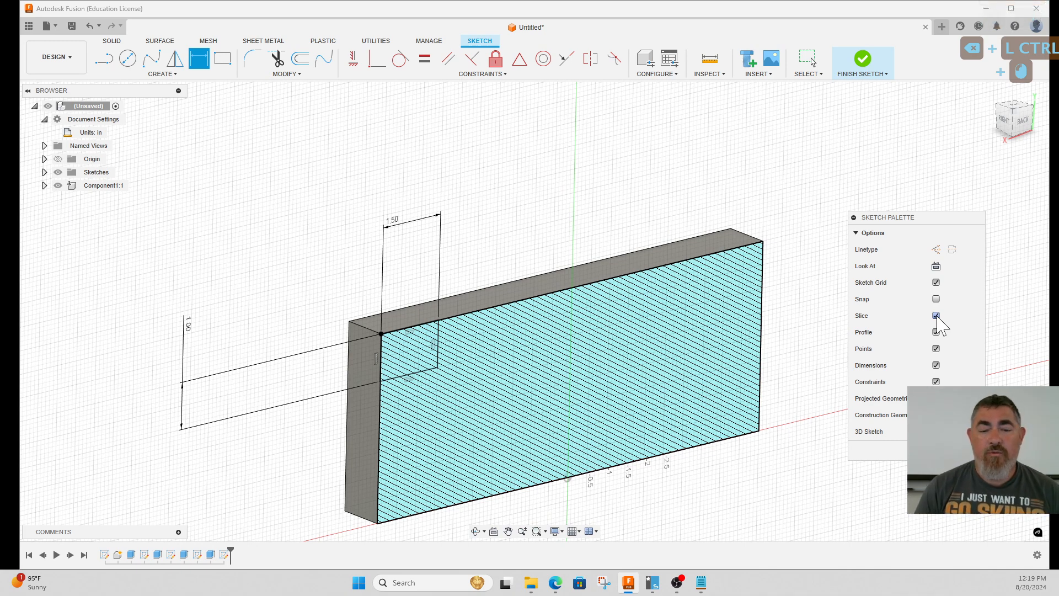
left_click(936, 315)
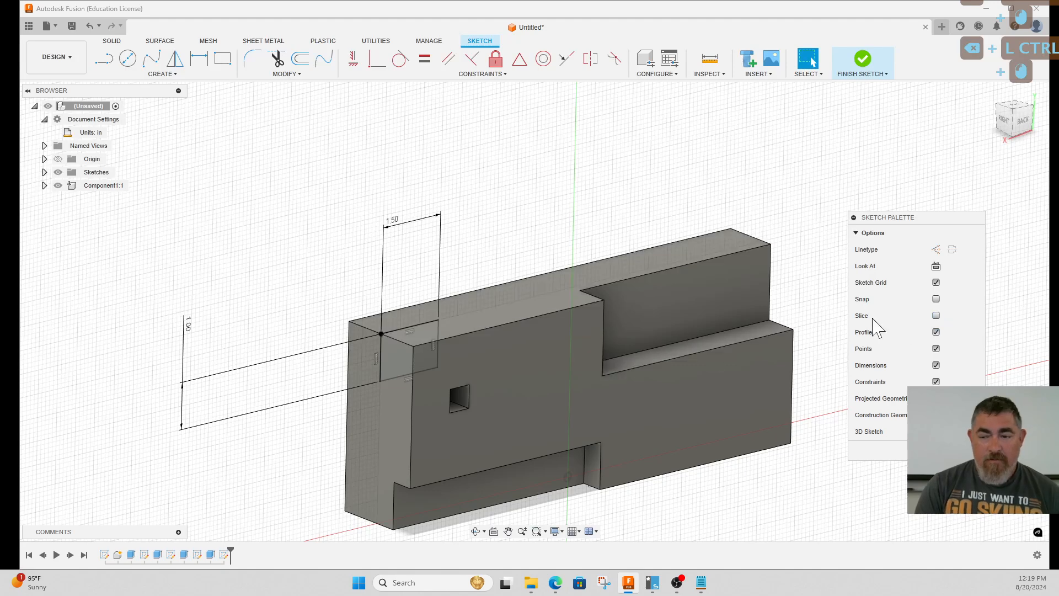
left_click(936, 315)
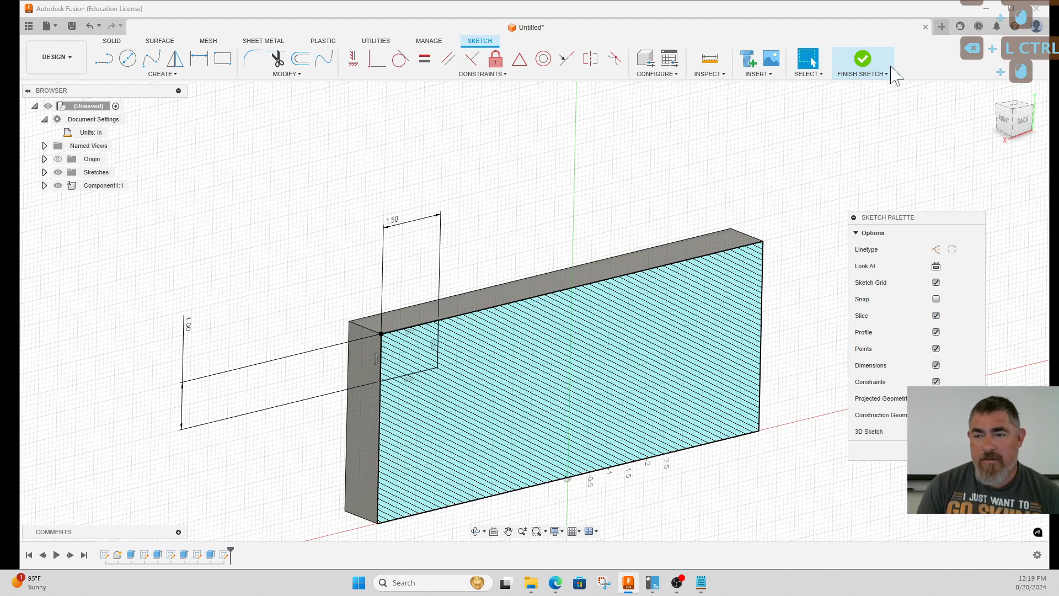
left_click(862, 59)
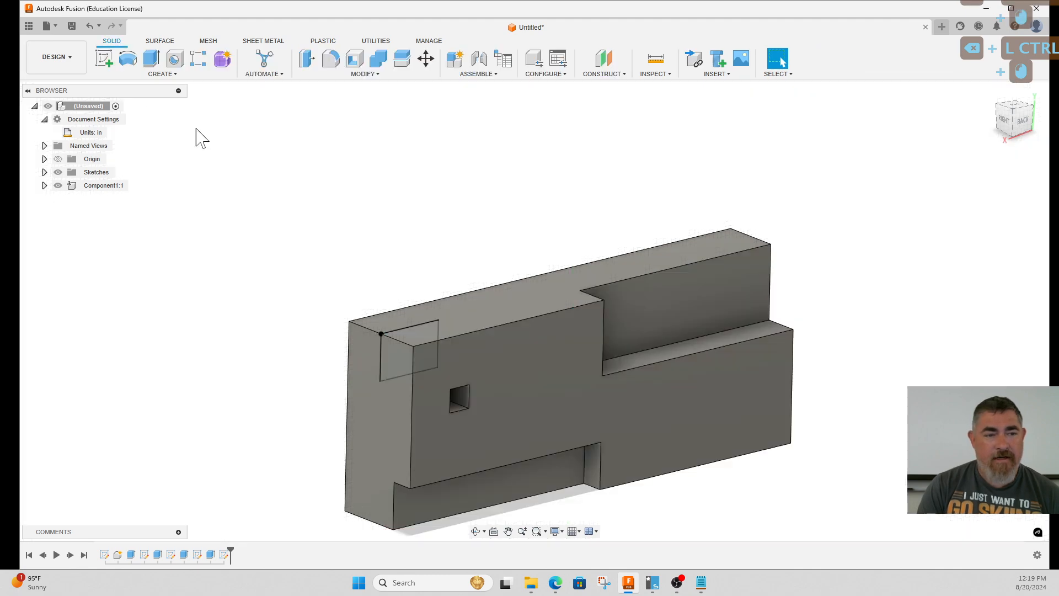
- Extrude the mid-plane rectangle as a symmetric cut with whole-length measurement and a 1 in distance
left_click(151, 57)
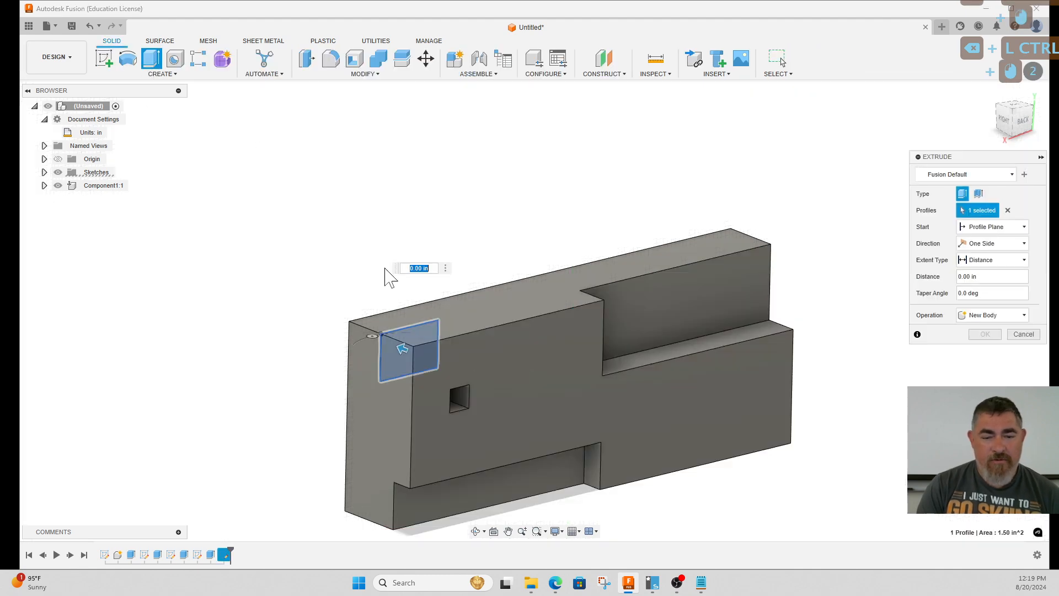
left_click(982, 244)
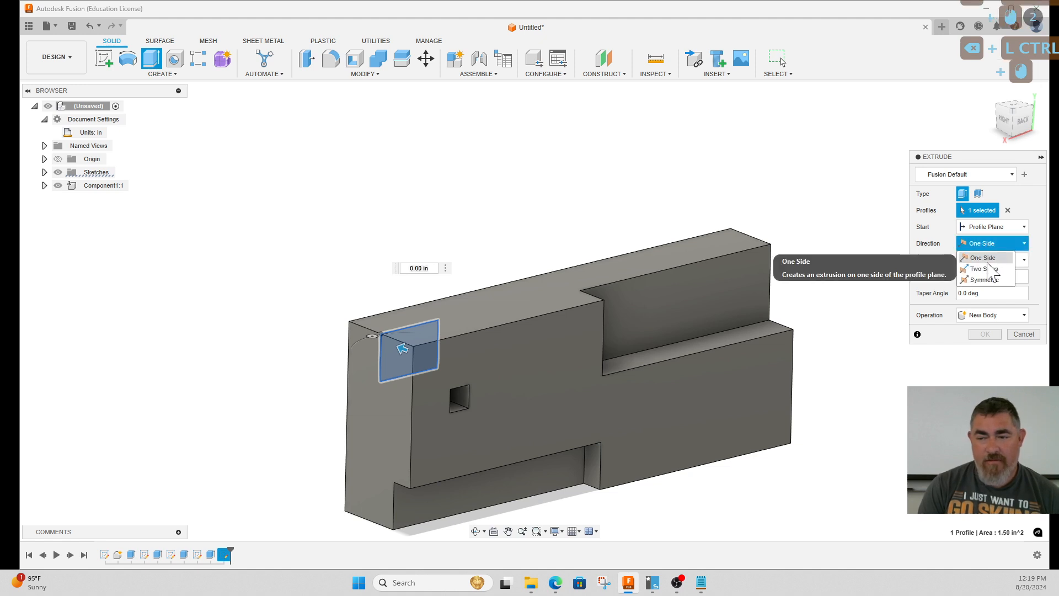
left_click(981, 281)
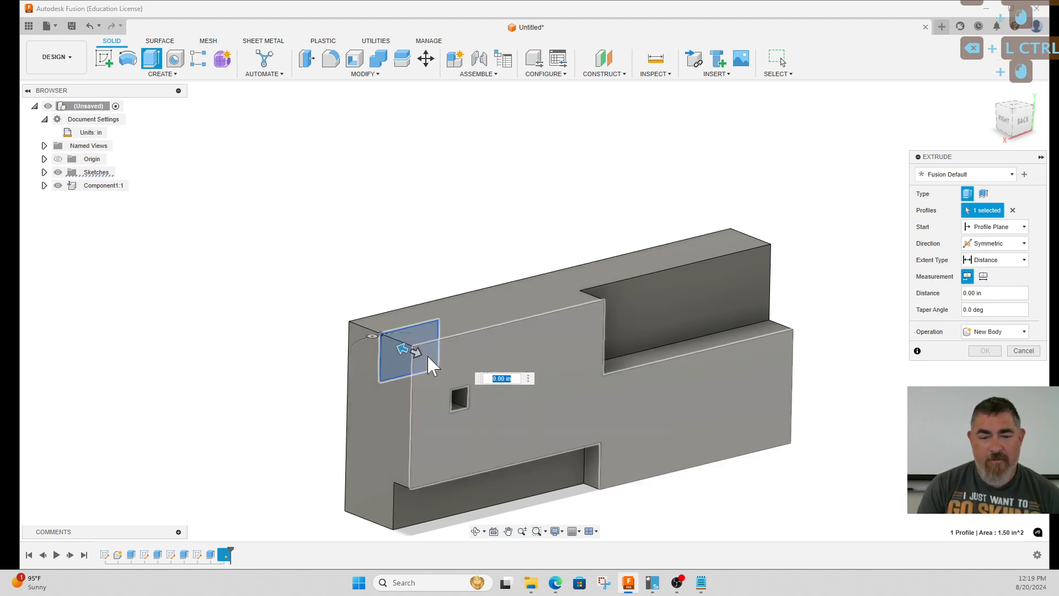
left_click_drag(416, 354, 437, 366)
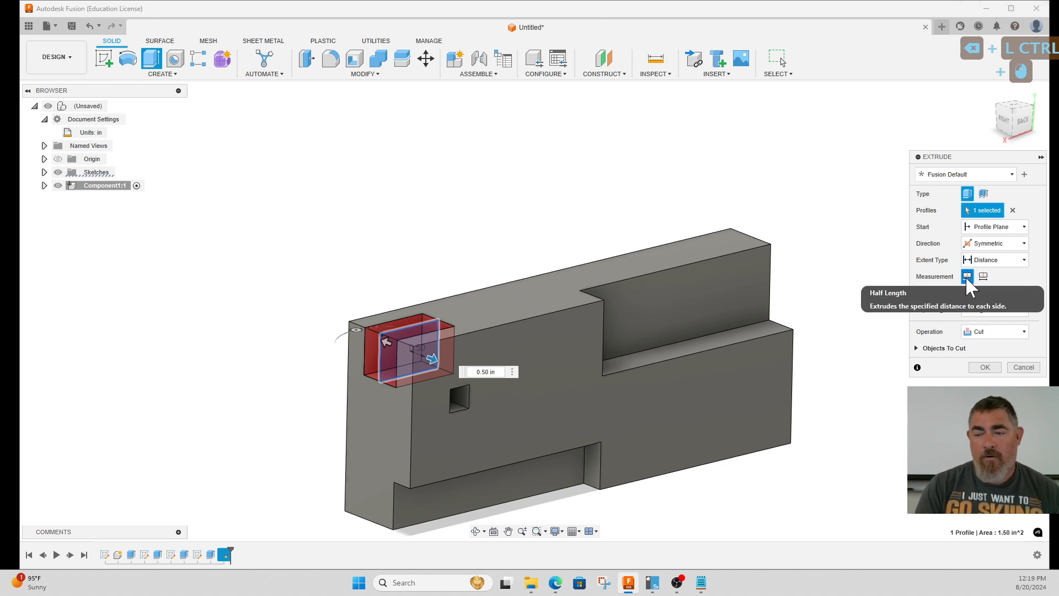
left_click(984, 277)
double_click(996, 292)
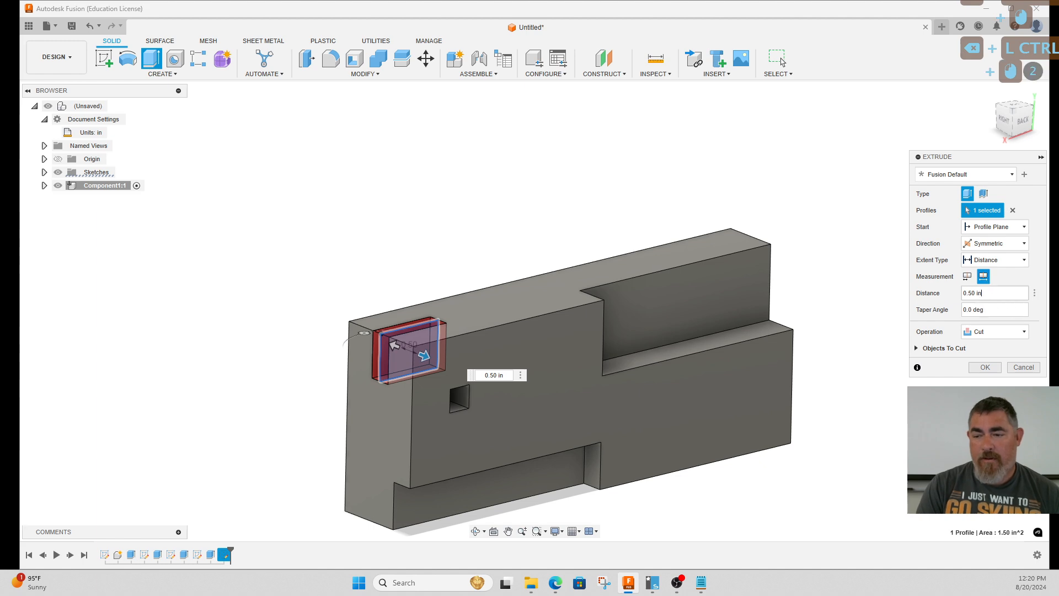
type("1")
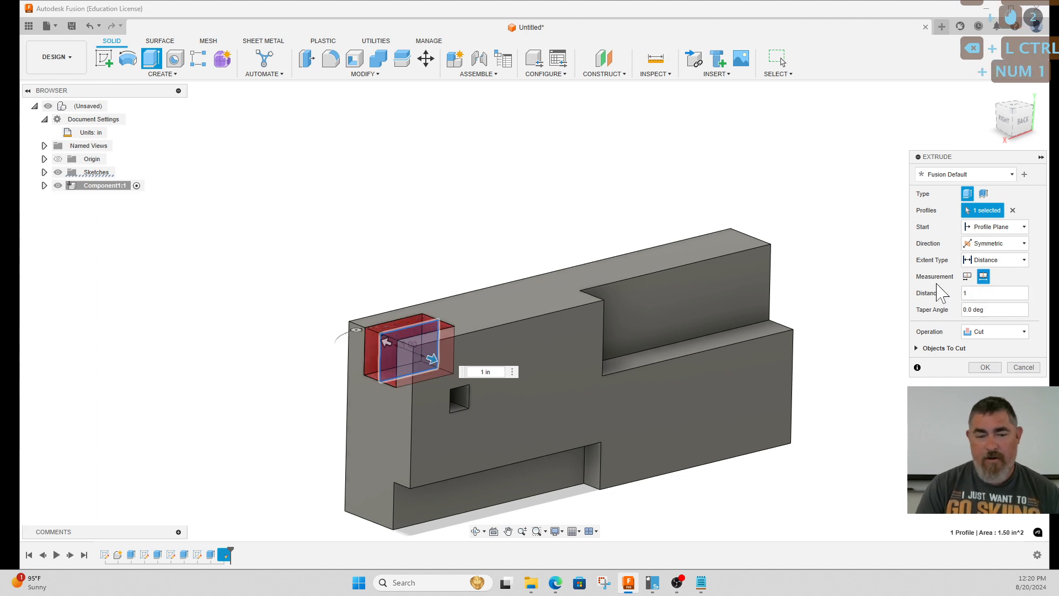
key("Return")
- Inspect the new end slot and reopen its extrude feature to review the symmetric cut settings
middle_click_drag(491, 333, 563, 348, "shift")
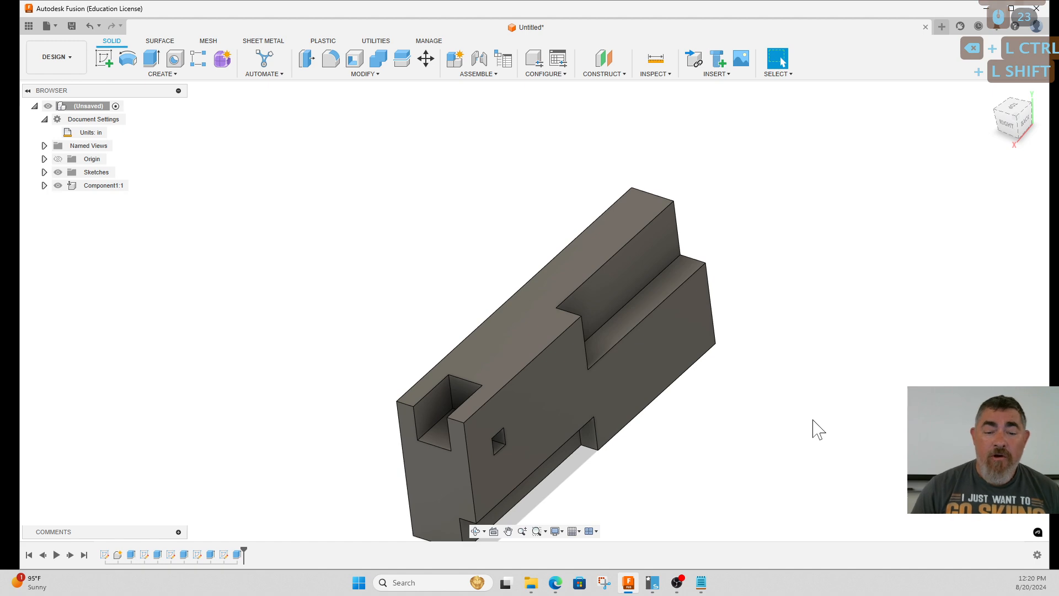
double_click(237, 554)
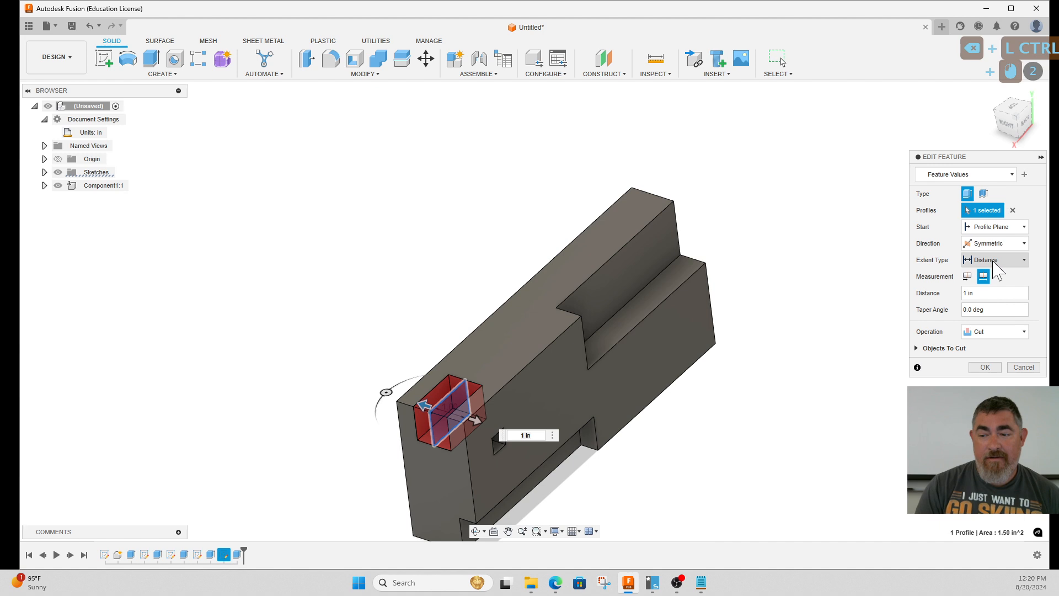
left_click(985, 367)
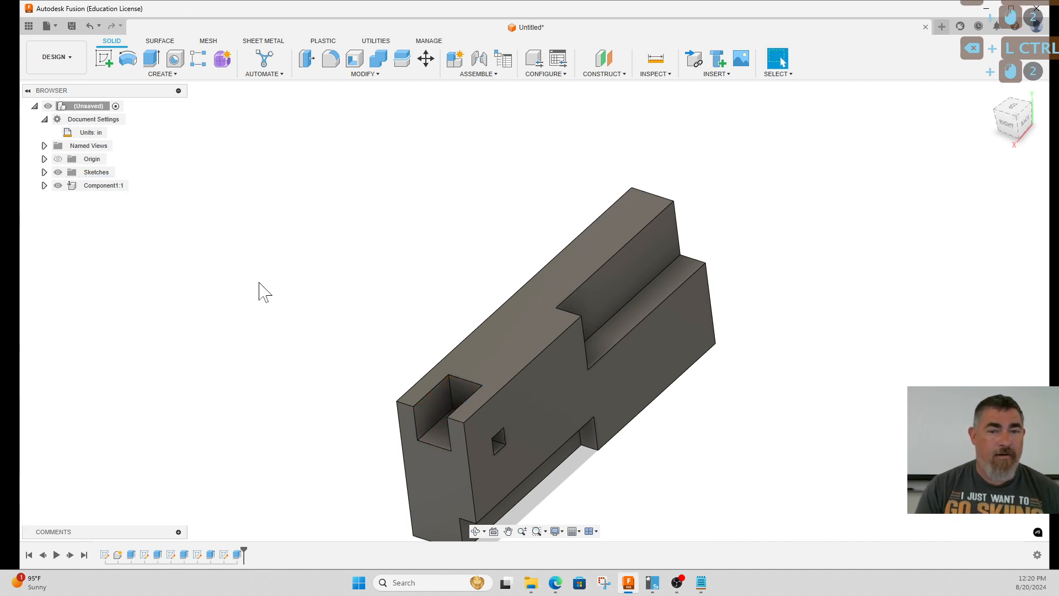